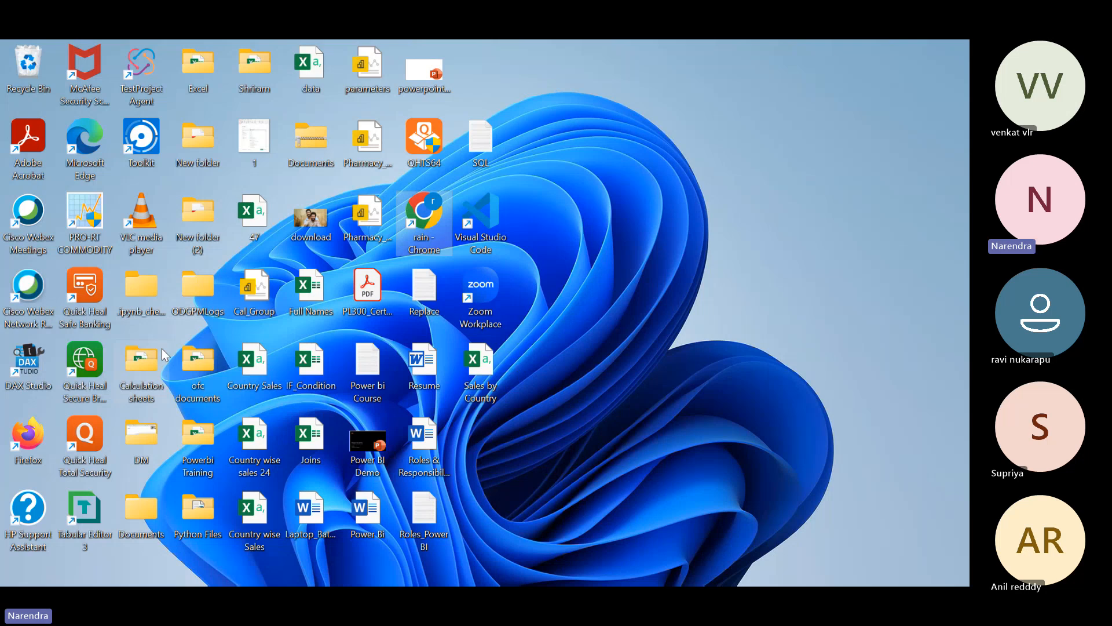
Open the Powerbi Training folder from the desktop
double_click(199, 435)
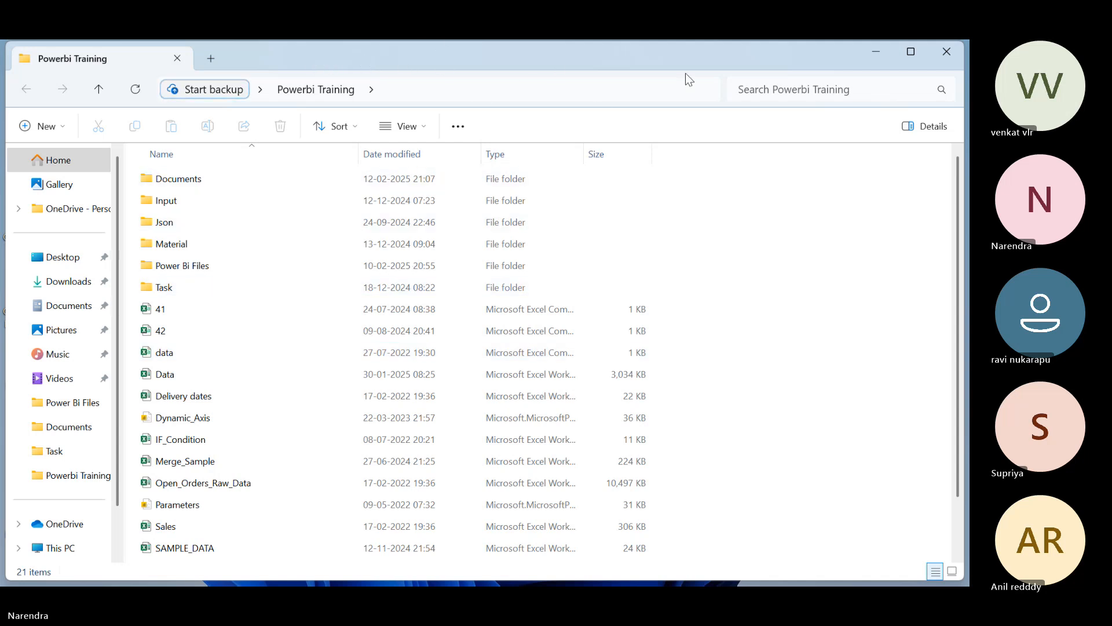
left_click(600, 60)
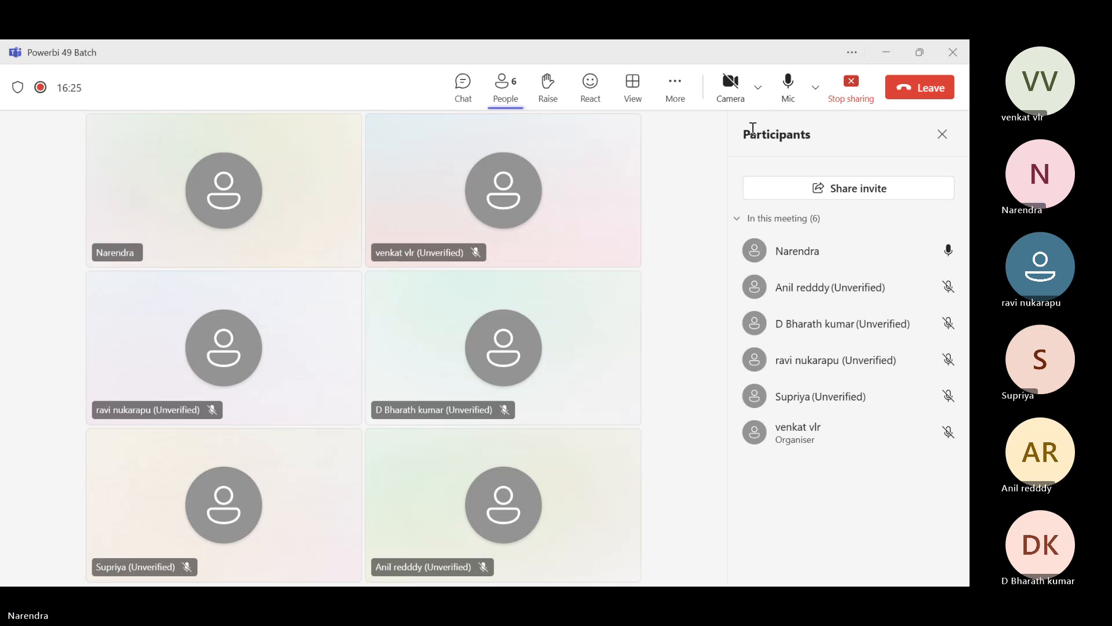
Mute the microphone in the Microsoft Teams meeting and turn it back on
left_click(790, 95)
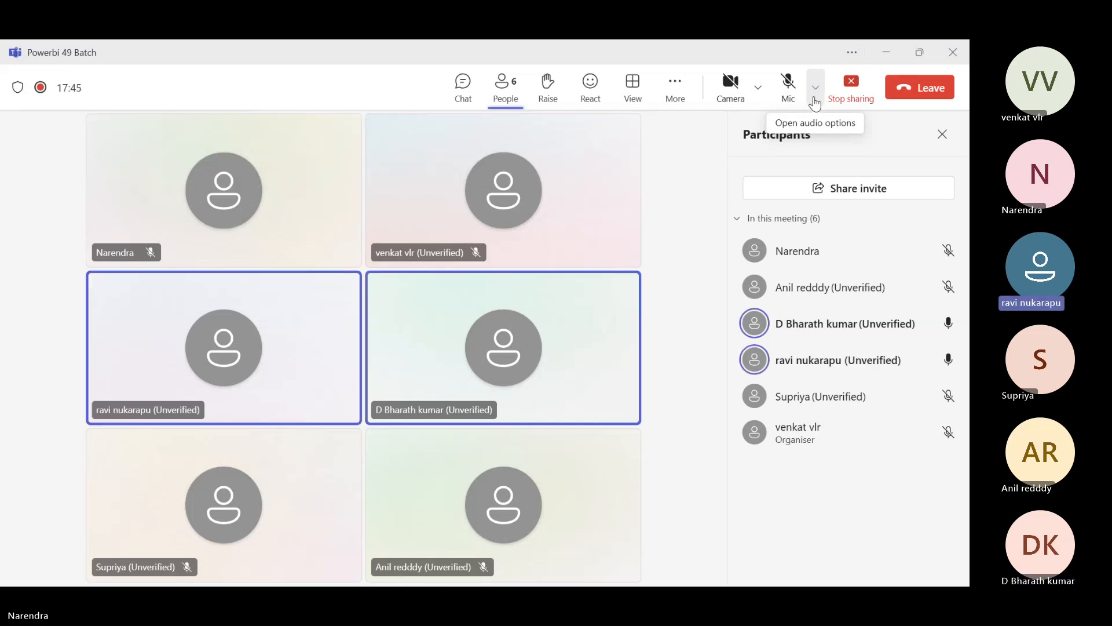
left_click(798, 101)
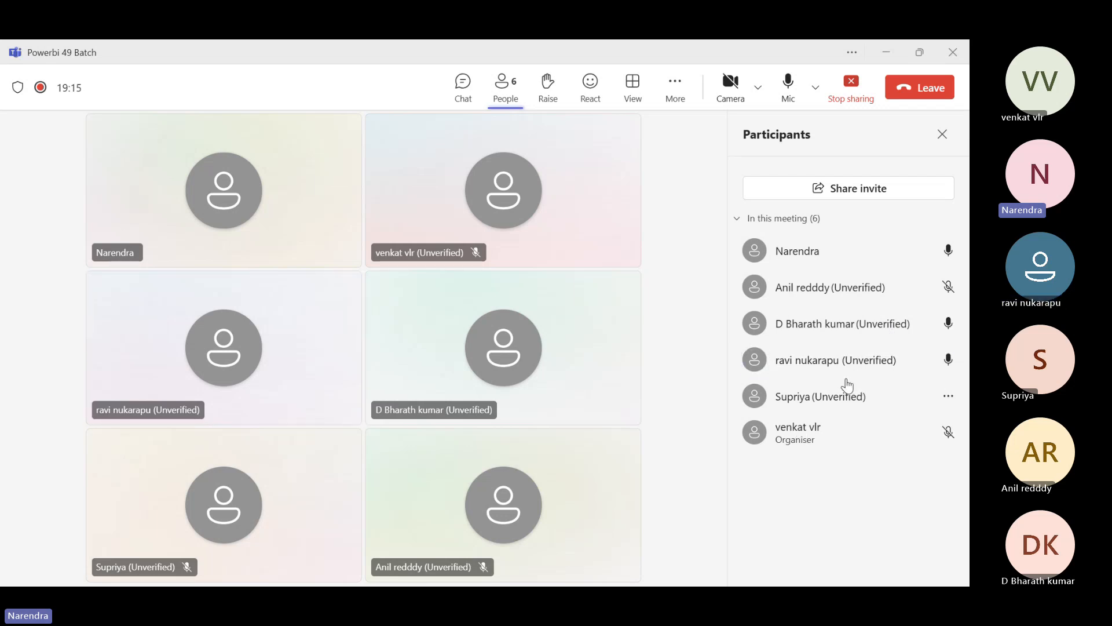
Switch to the Powerbi Training folder in File Explorer and open Powerbi_Batch48 from its Power Bi Files subfolder
key("alt+Tab")
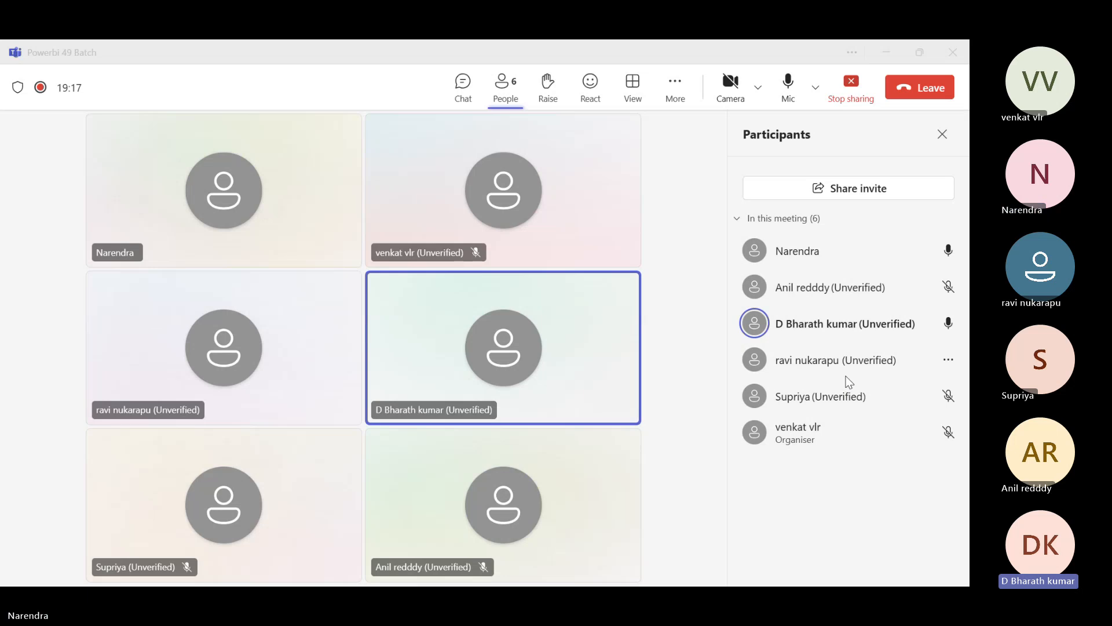
key("Tab")
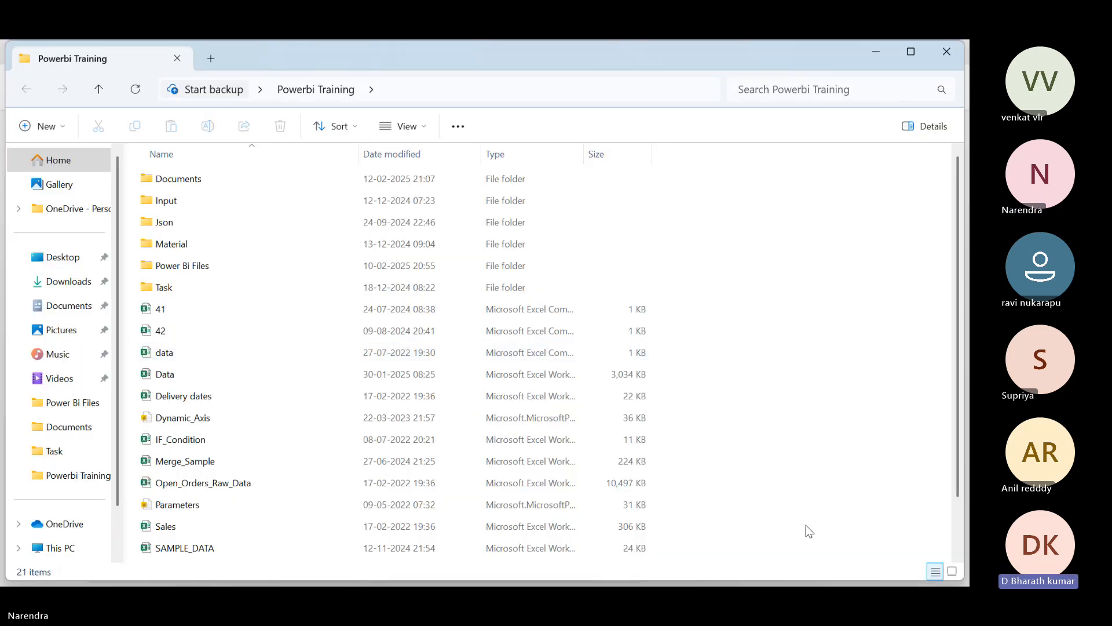
double_click(184, 264)
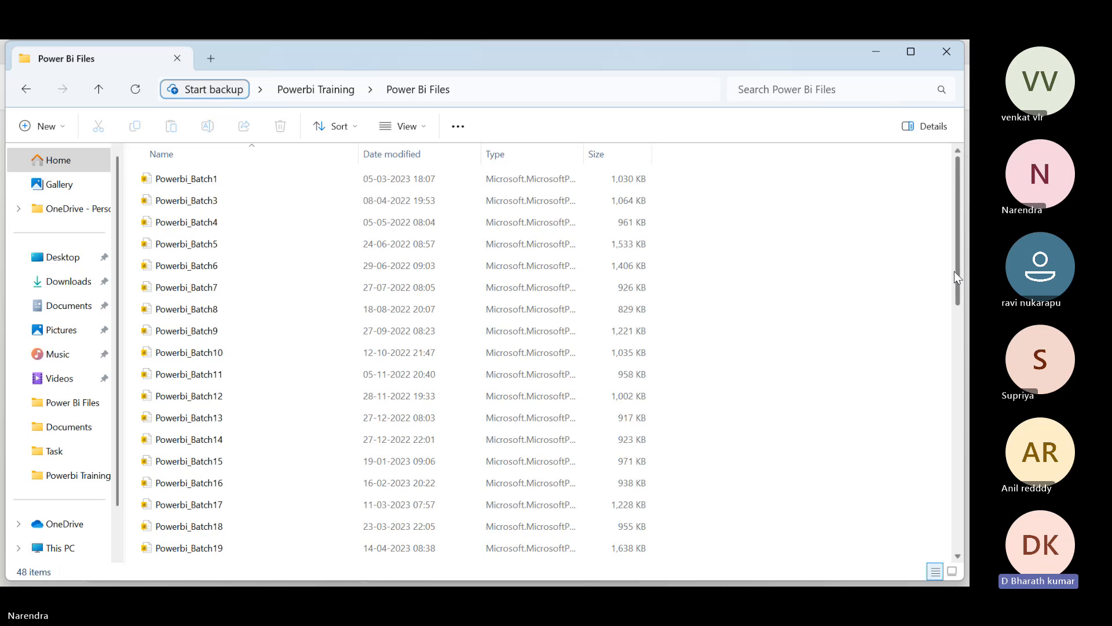
left_click_drag(956, 271, 968, 549)
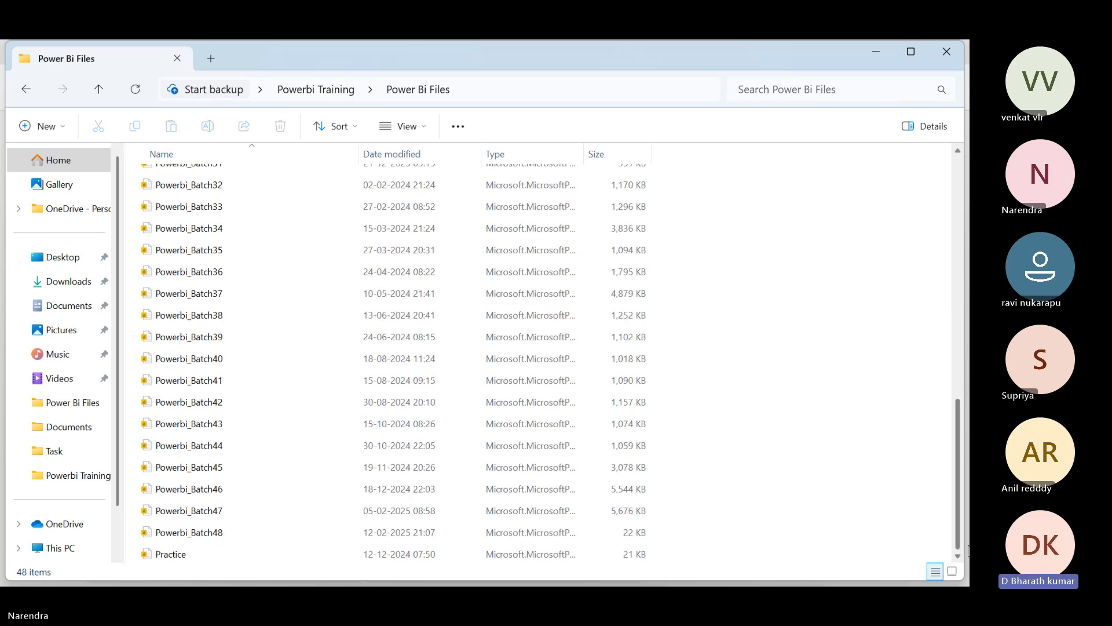
left_click(237, 531)
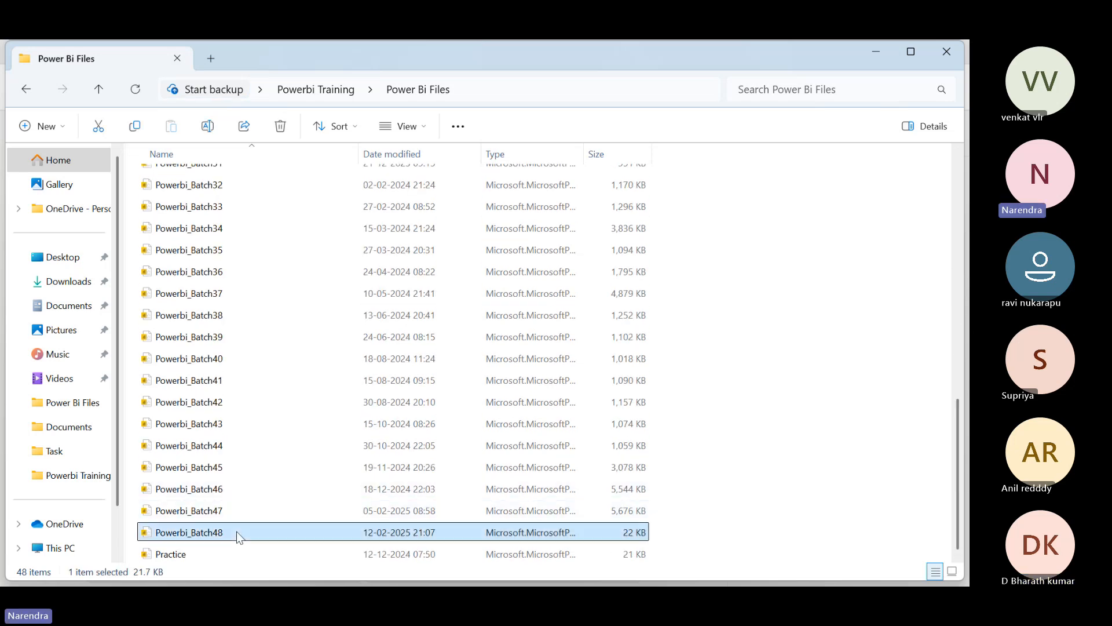
double_click(236, 530)
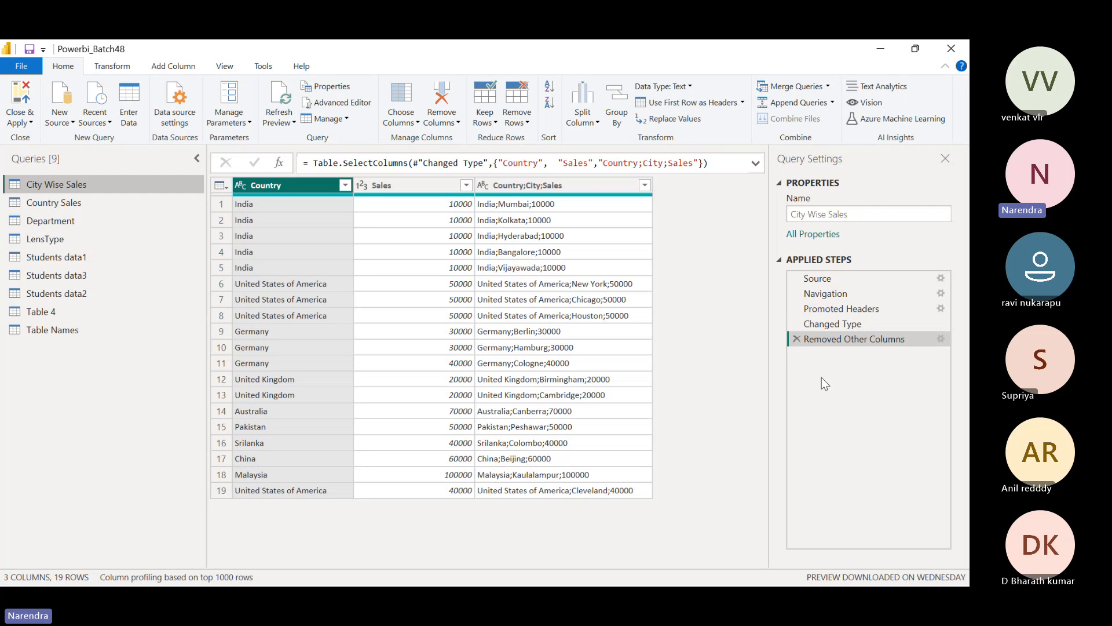
Delete the Removed Other Columns applied step from the City Wise Sales query
key("Delete")
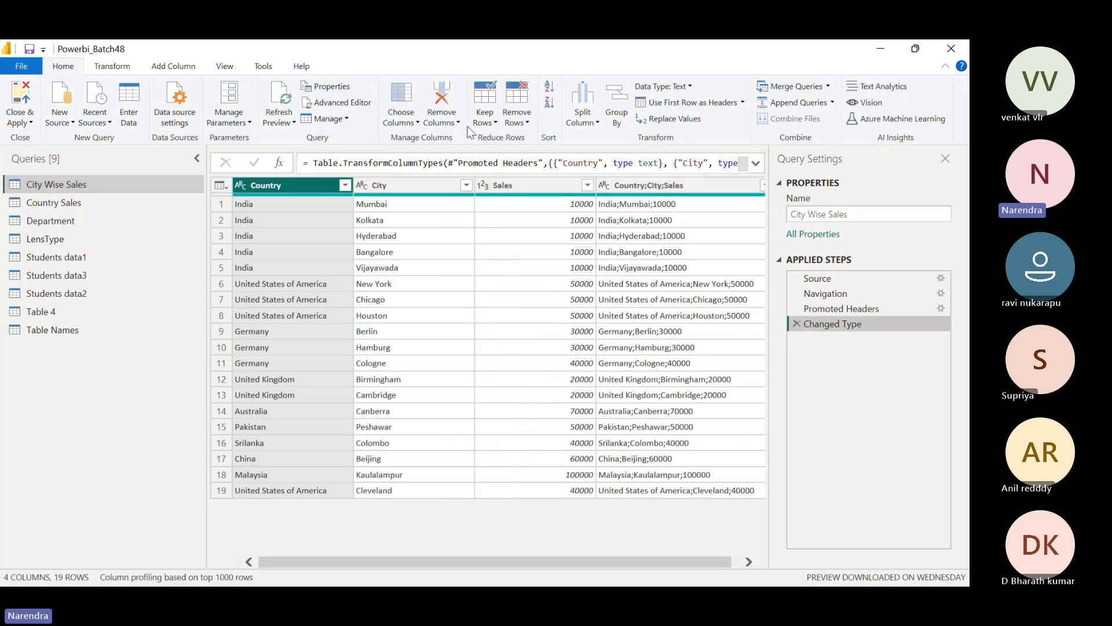
left_click(459, 124)
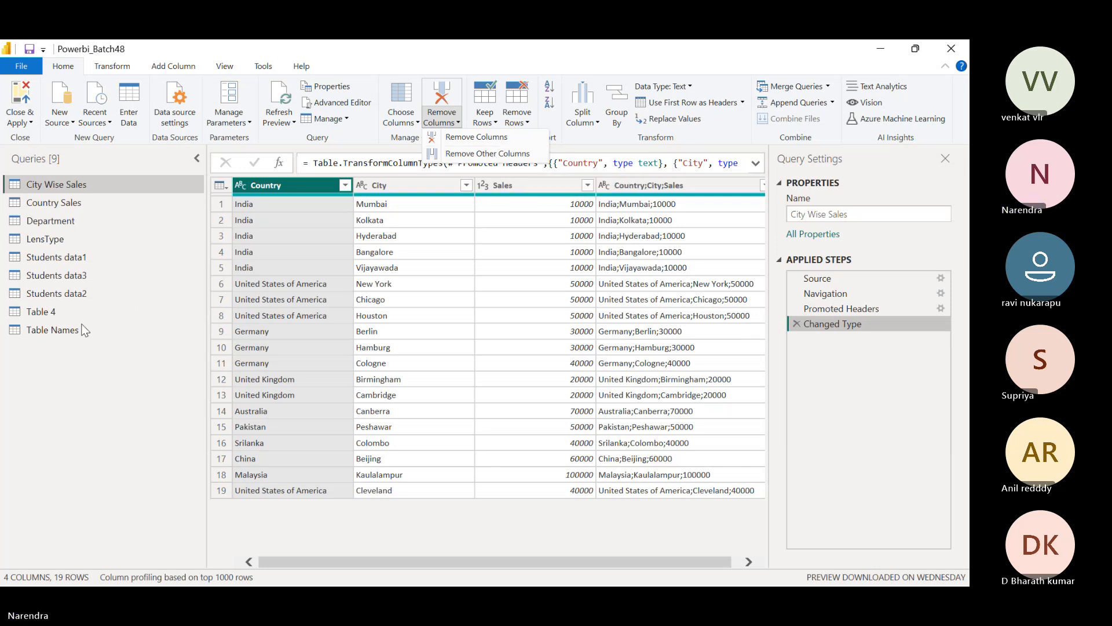
left_click(65, 257)
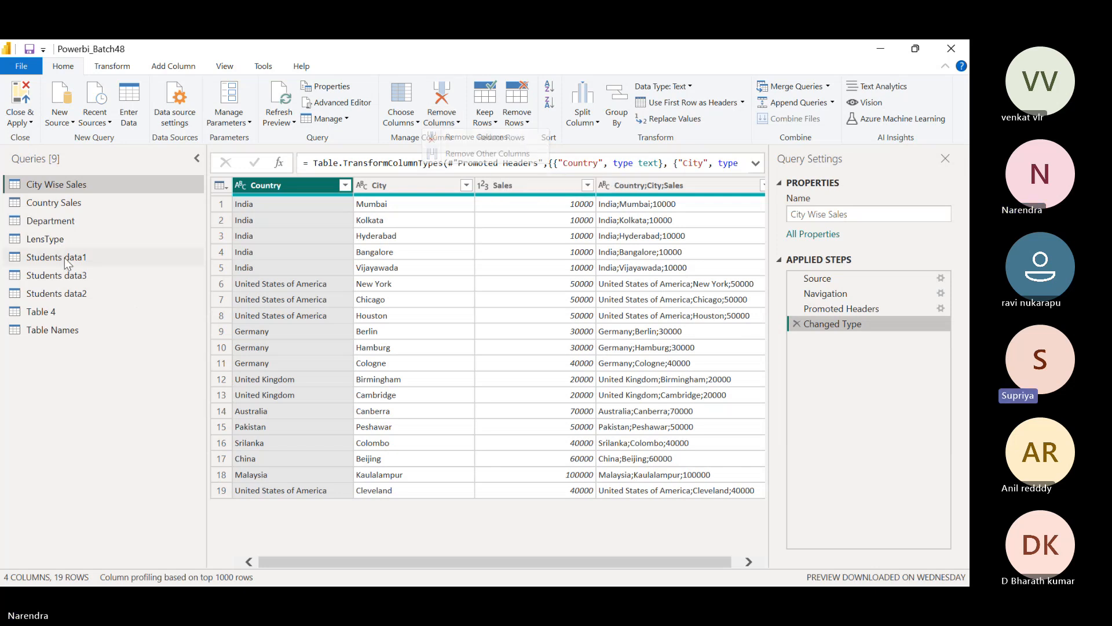
Remove the Hindi, English and Maths columns from the Students data1 query
left_click(65, 257)
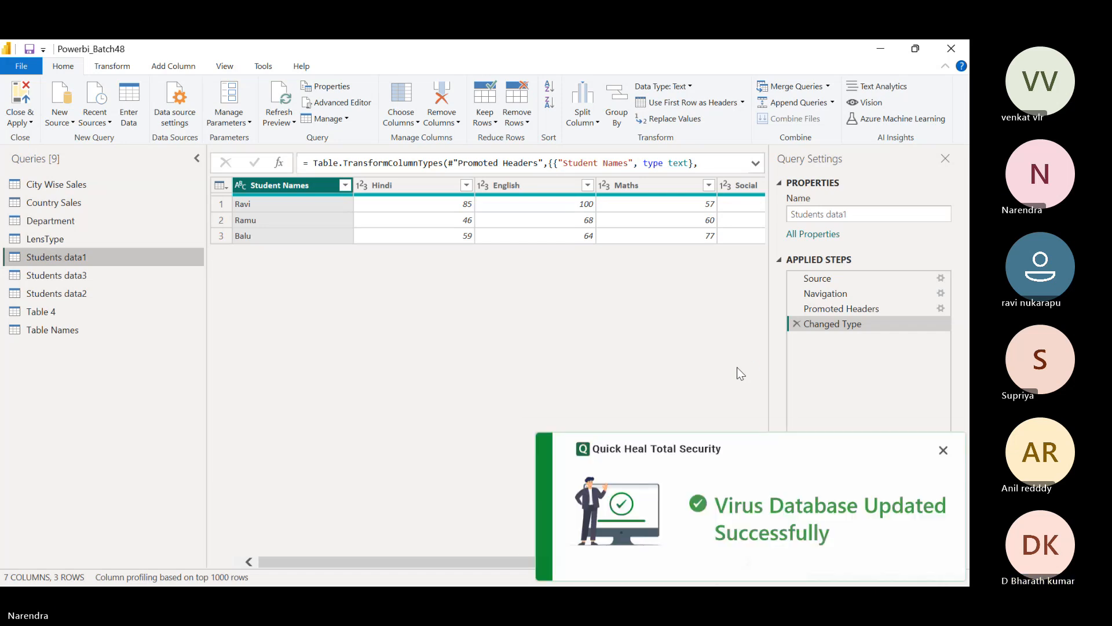
left_click(942, 453)
left_click(381, 185)
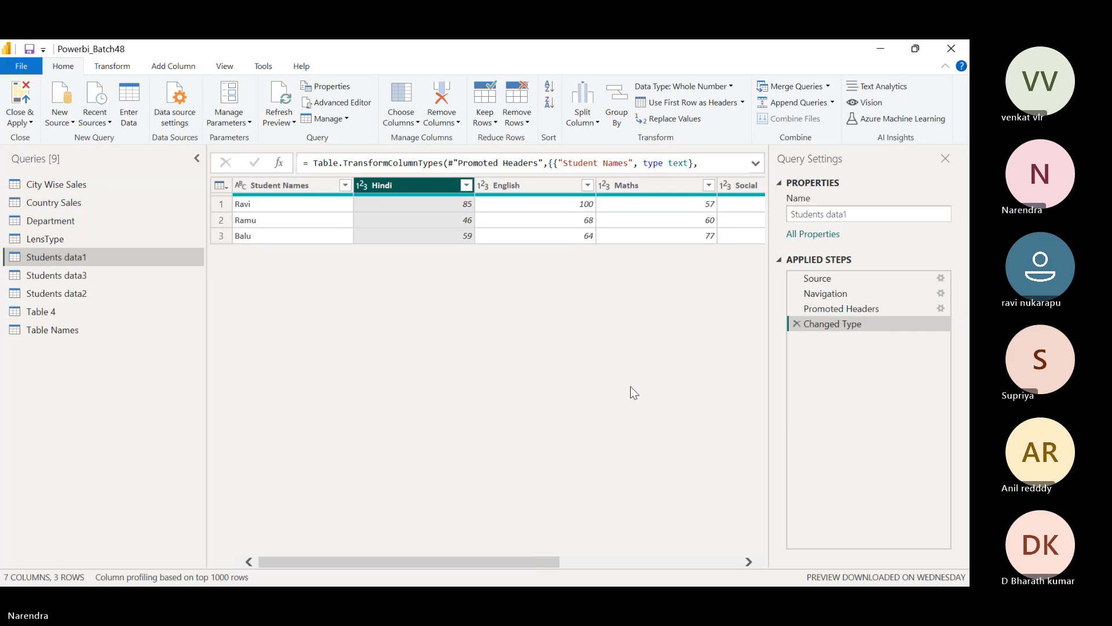
left_click(535, 187, "ctrl")
left_click(664, 186, "ctrl")
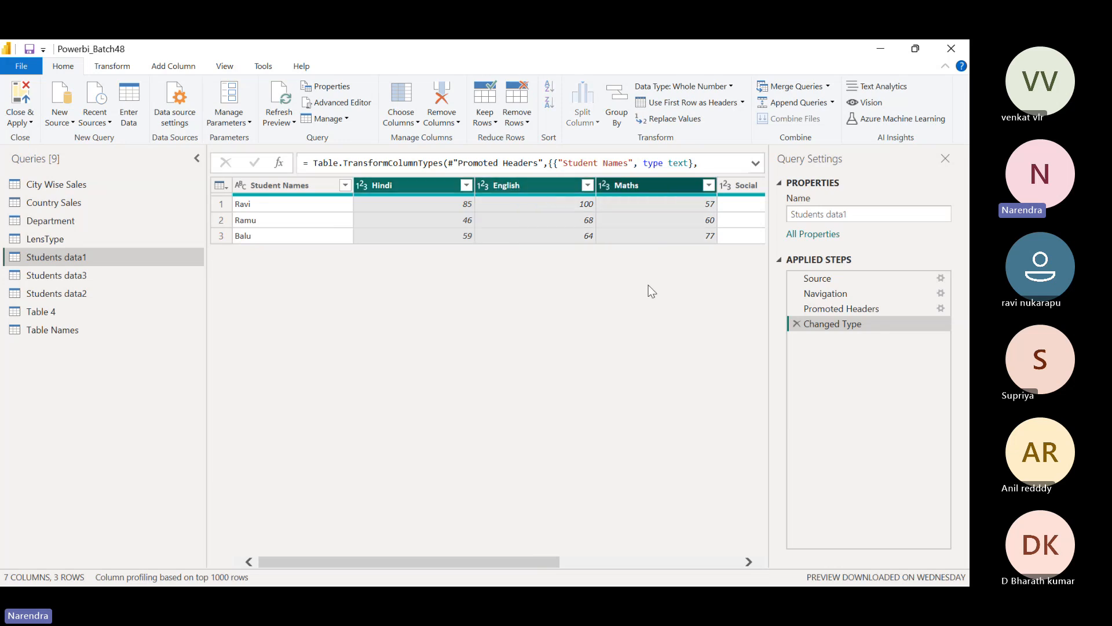
left_click(669, 187, "shift")
left_click(455, 119)
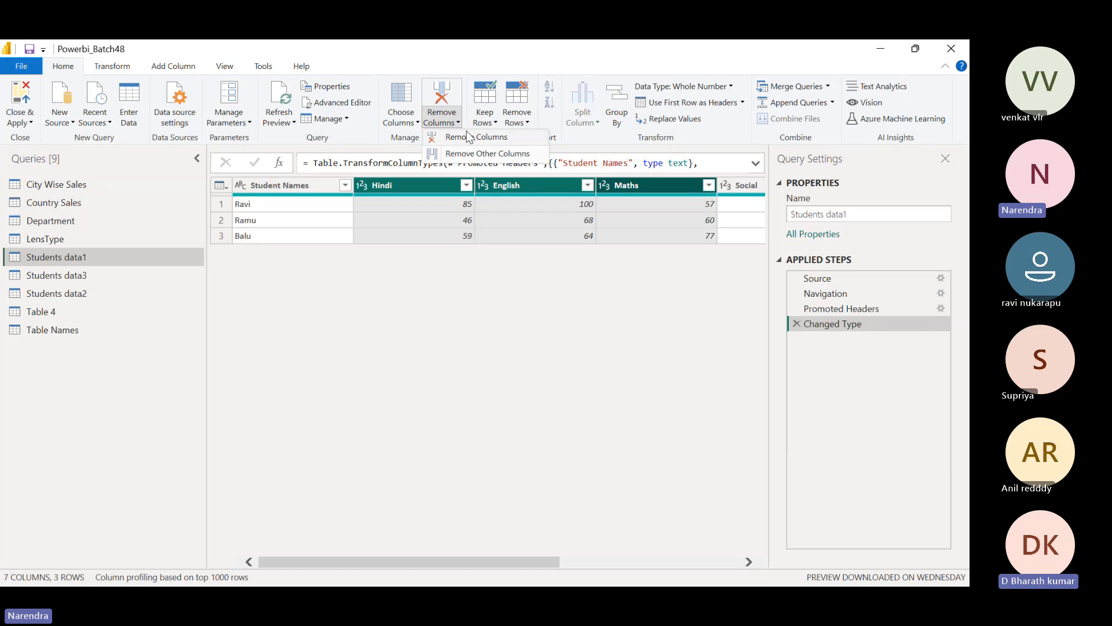
left_click(472, 138)
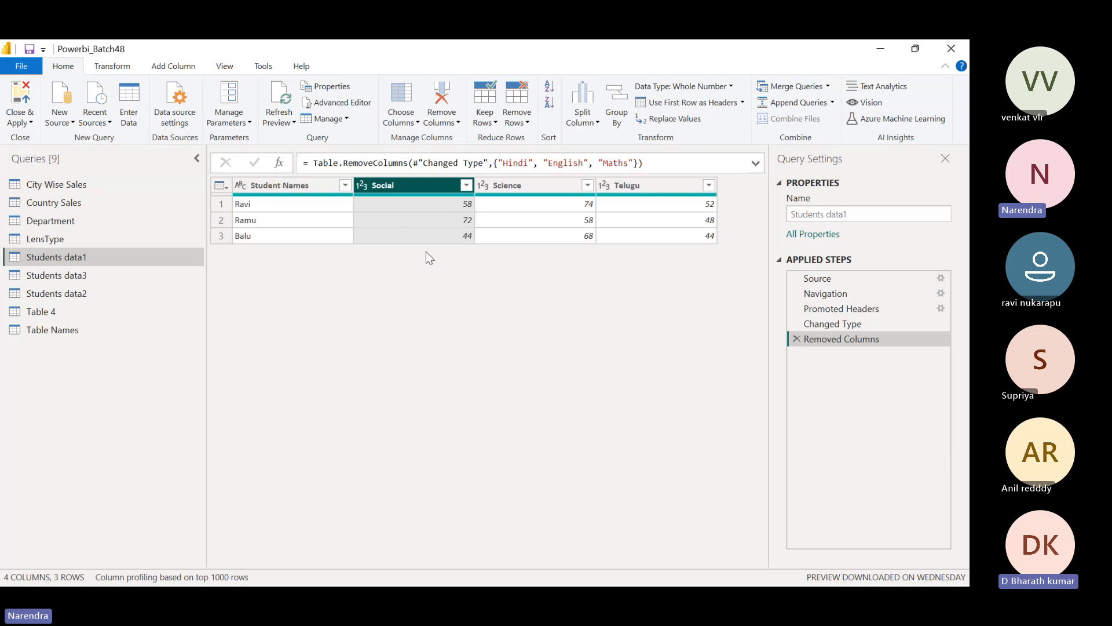
Remove all columns other than Student Names from the Students data1 query
left_click(296, 189)
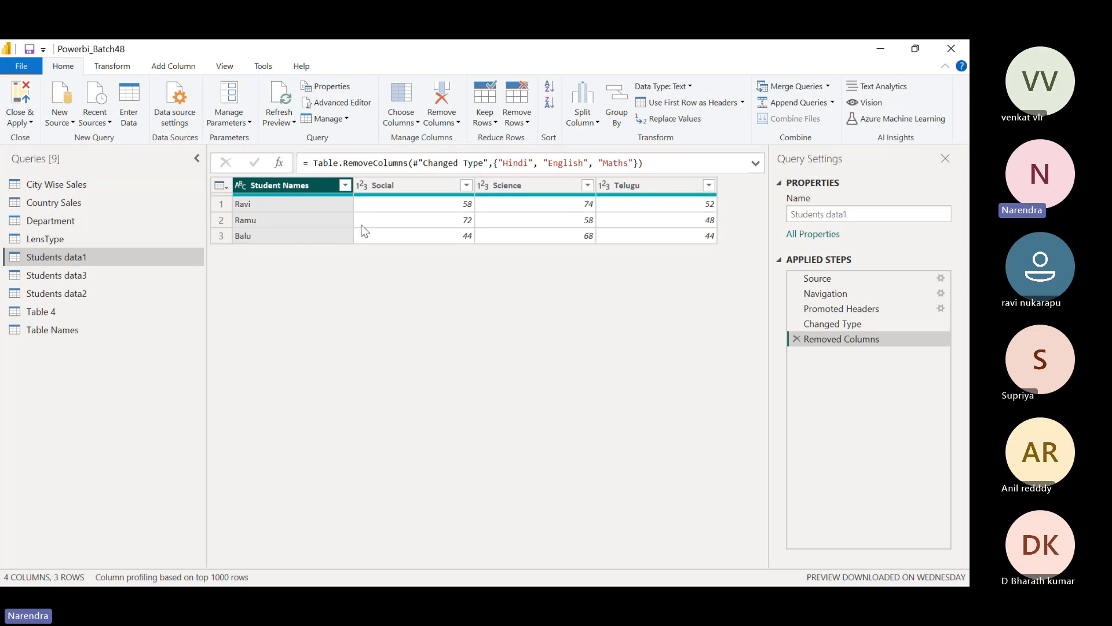
left_click(441, 119)
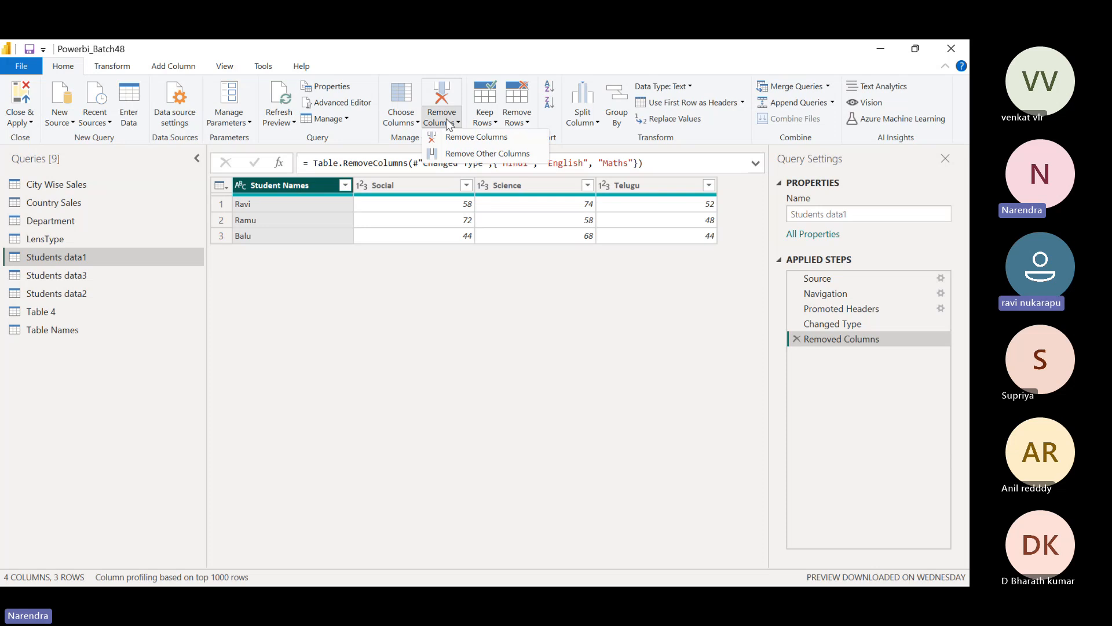
left_click(470, 154)
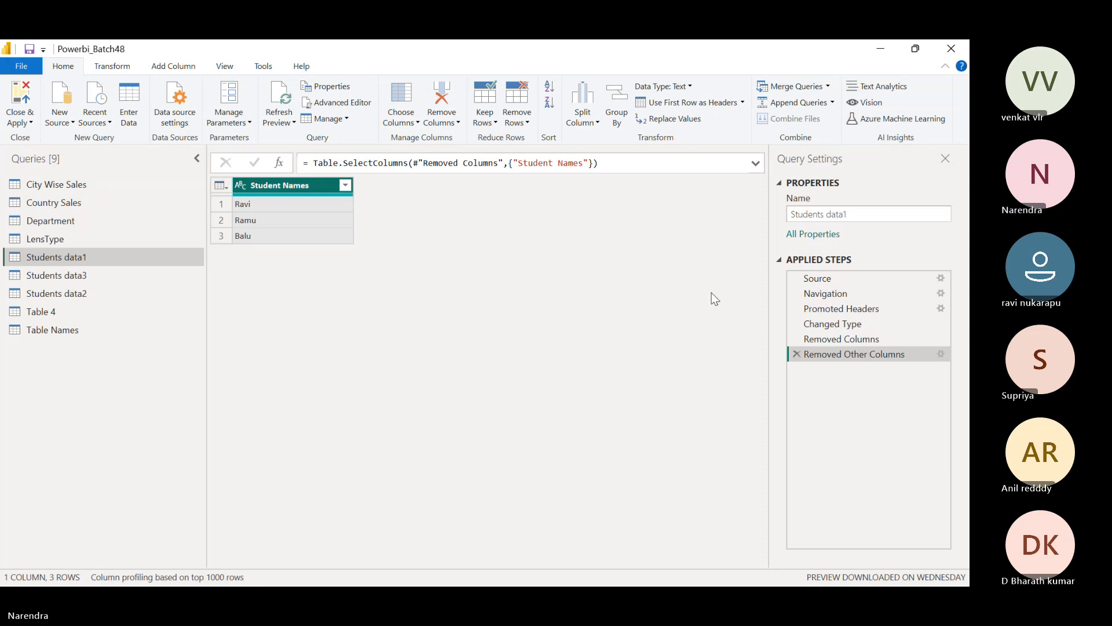
Delete the Removed Other Columns and Removed Columns applied steps from the Students data1 query
left_click(796, 354)
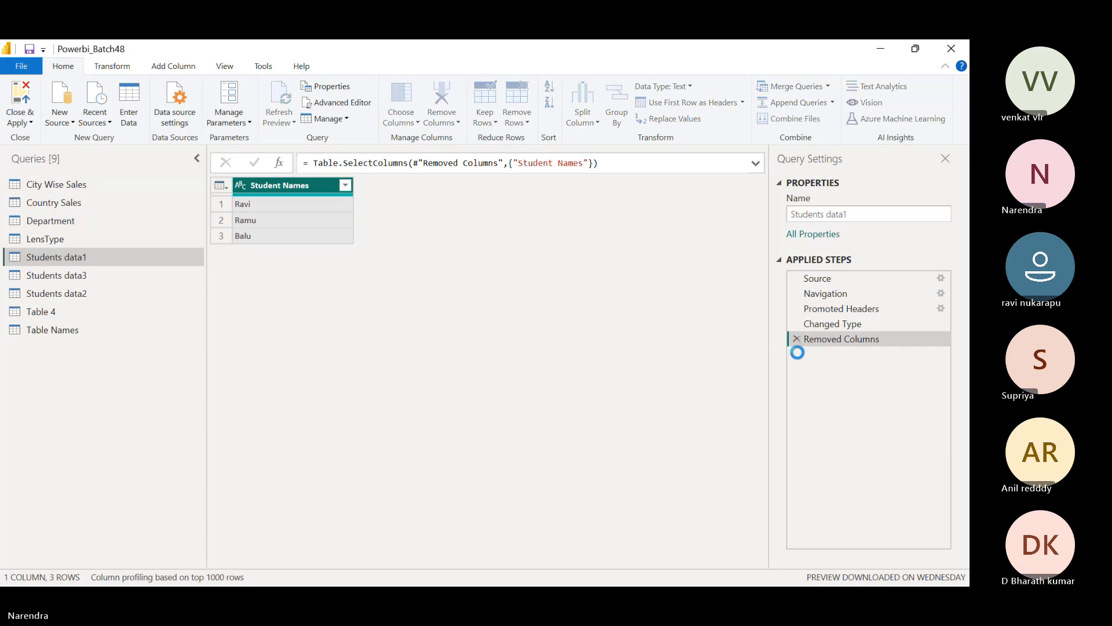
left_click(796, 339)
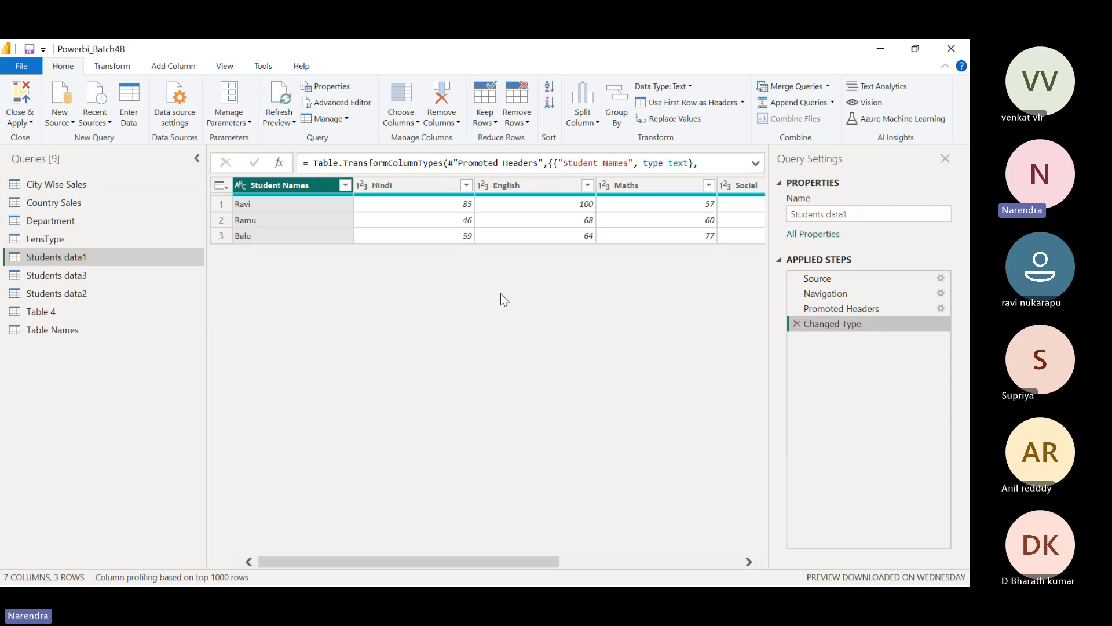
Switch to the City Wise Sales query
left_click(99, 184)
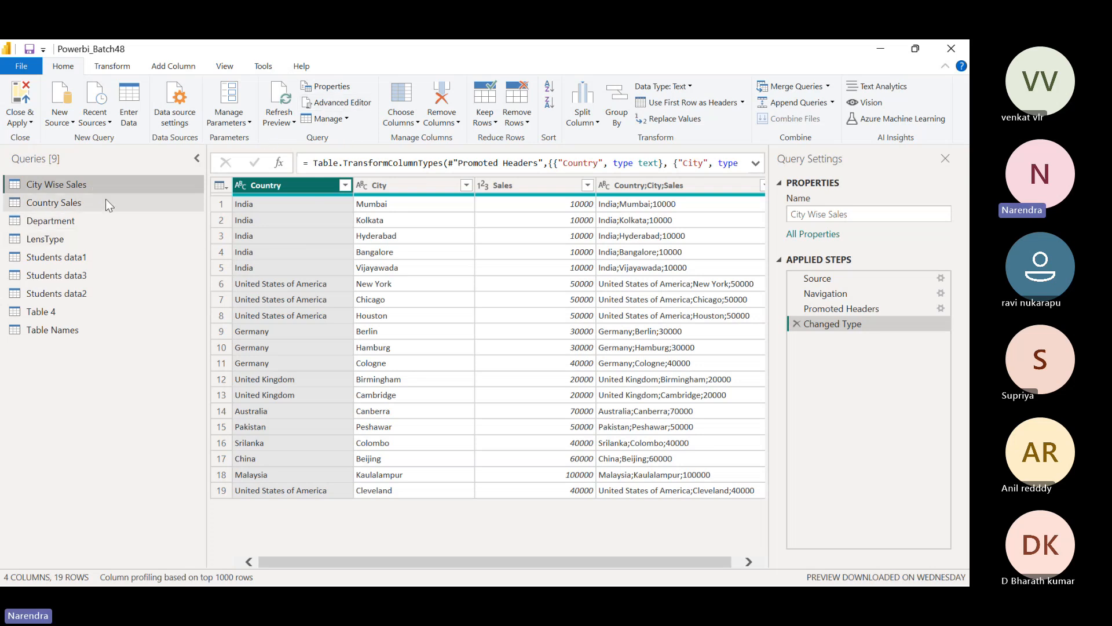
left_click(71, 257)
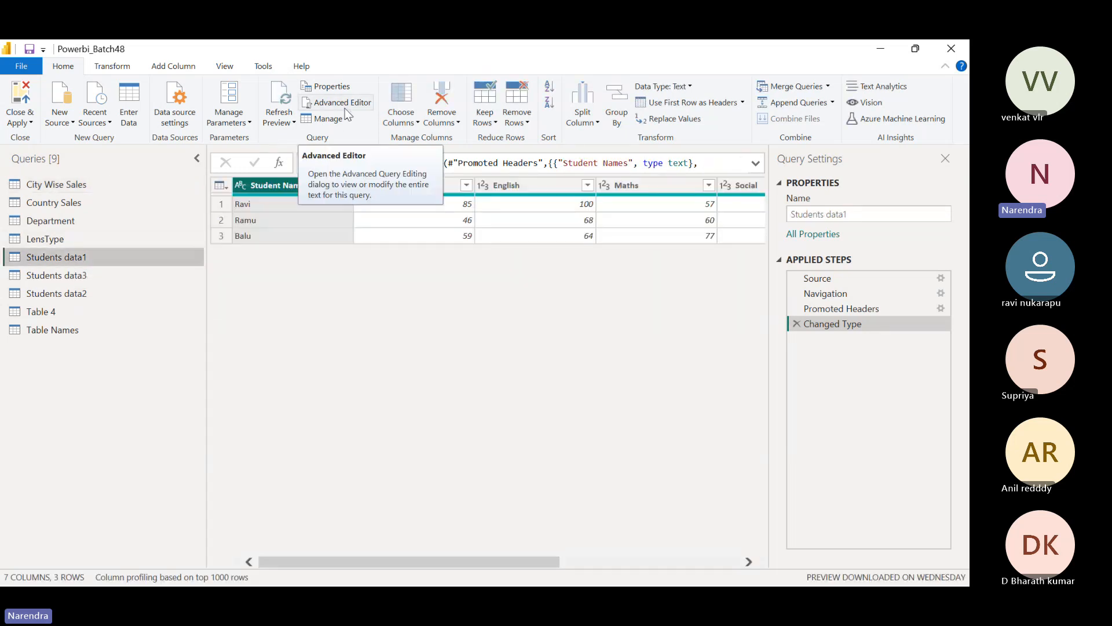
left_click(94, 188)
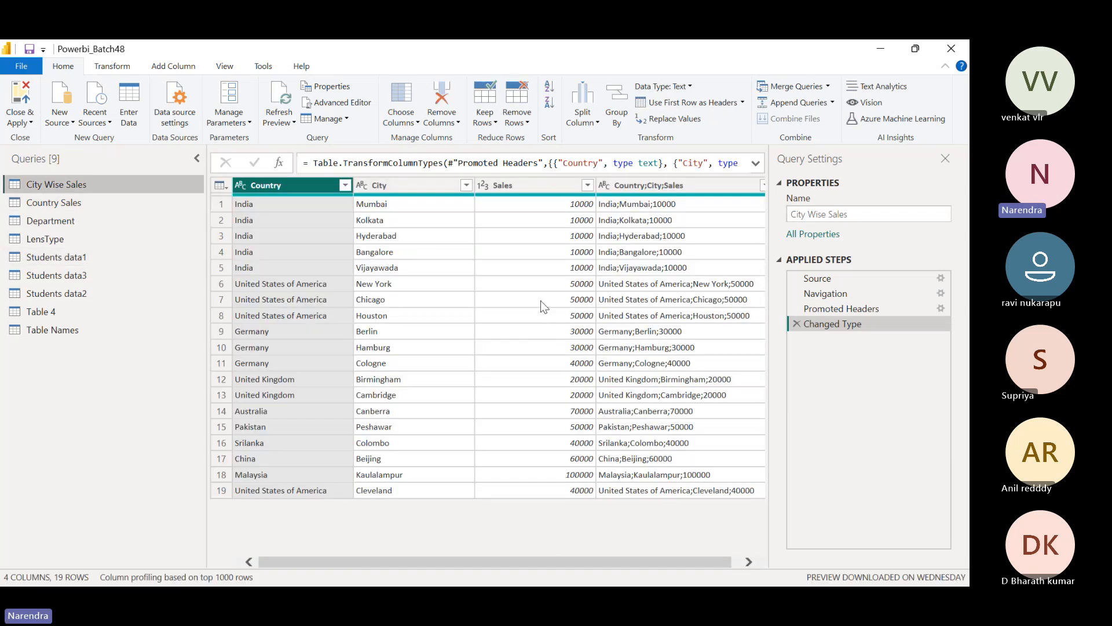
left_click(345, 119)
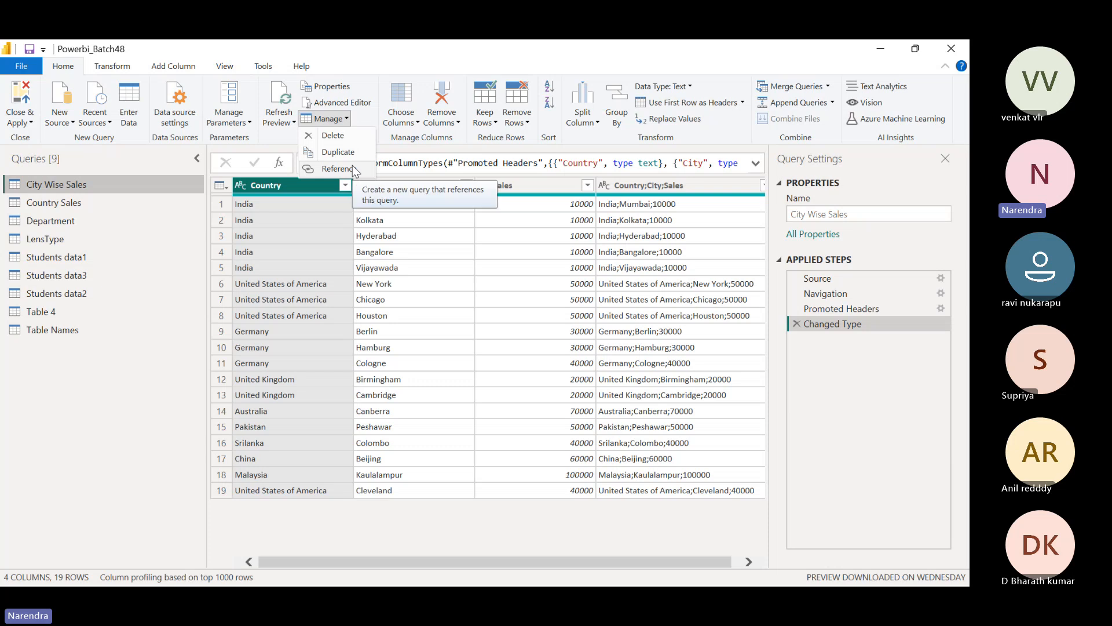
left_click(362, 119)
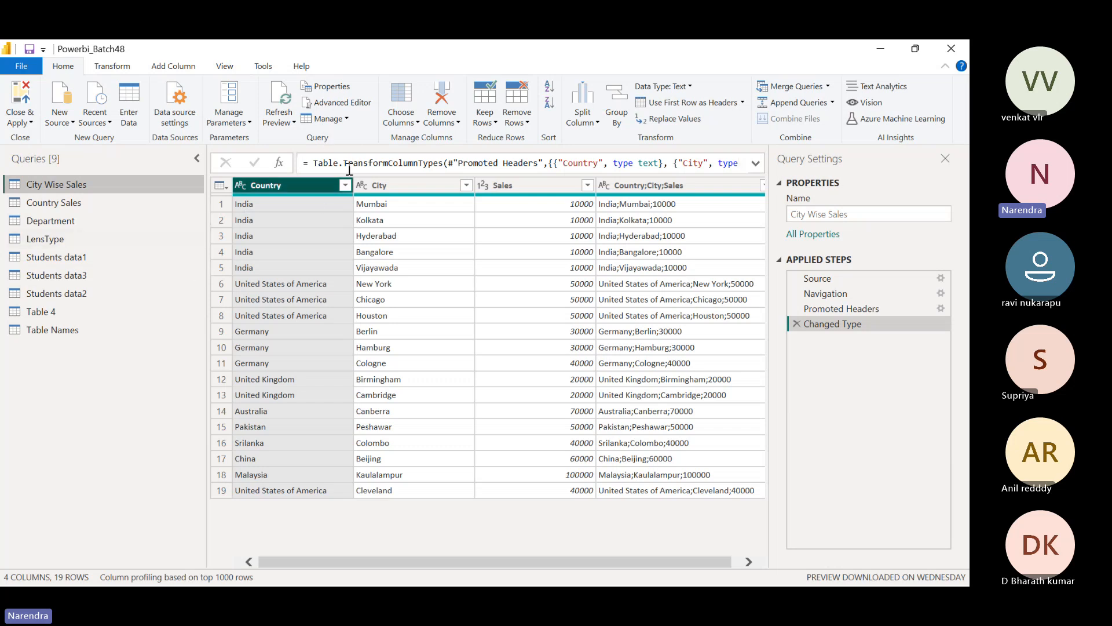
left_click(342, 119)
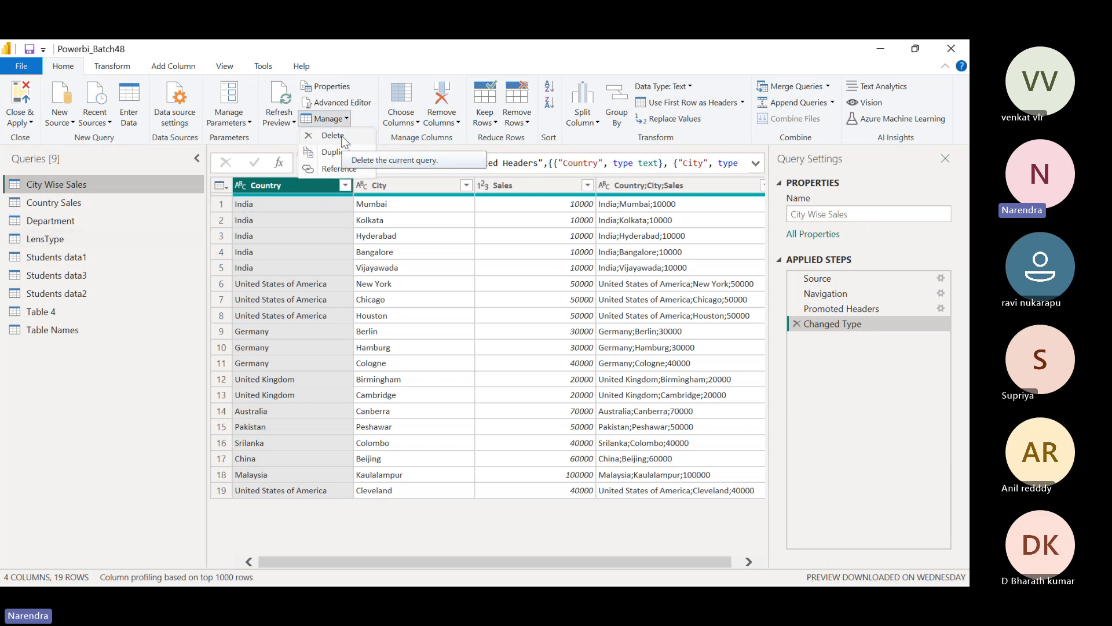
left_click(333, 135)
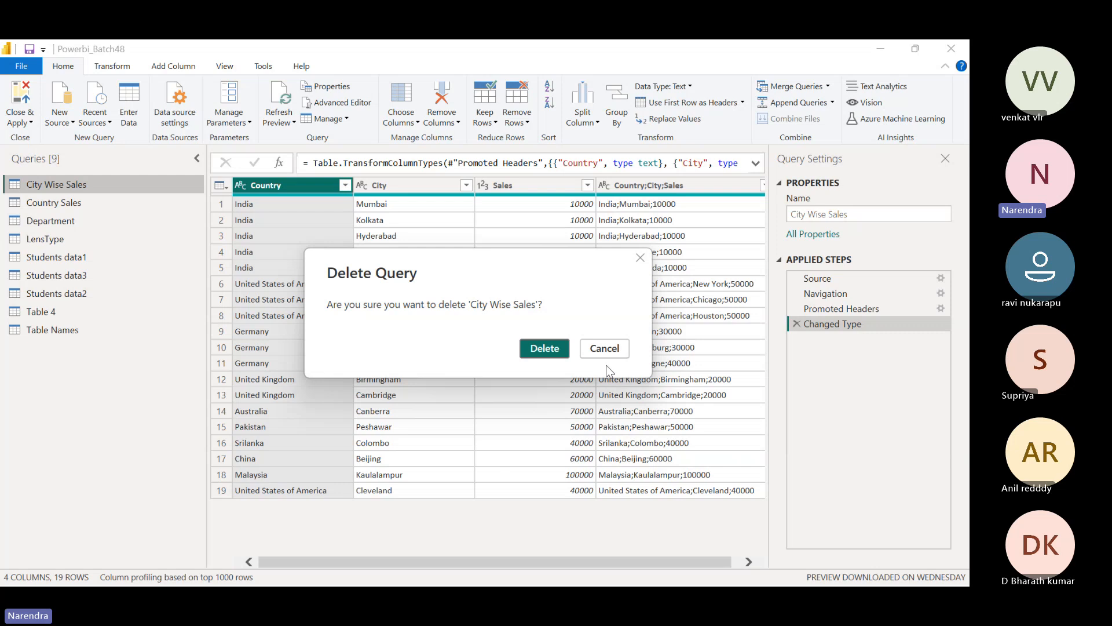
left_click(609, 349)
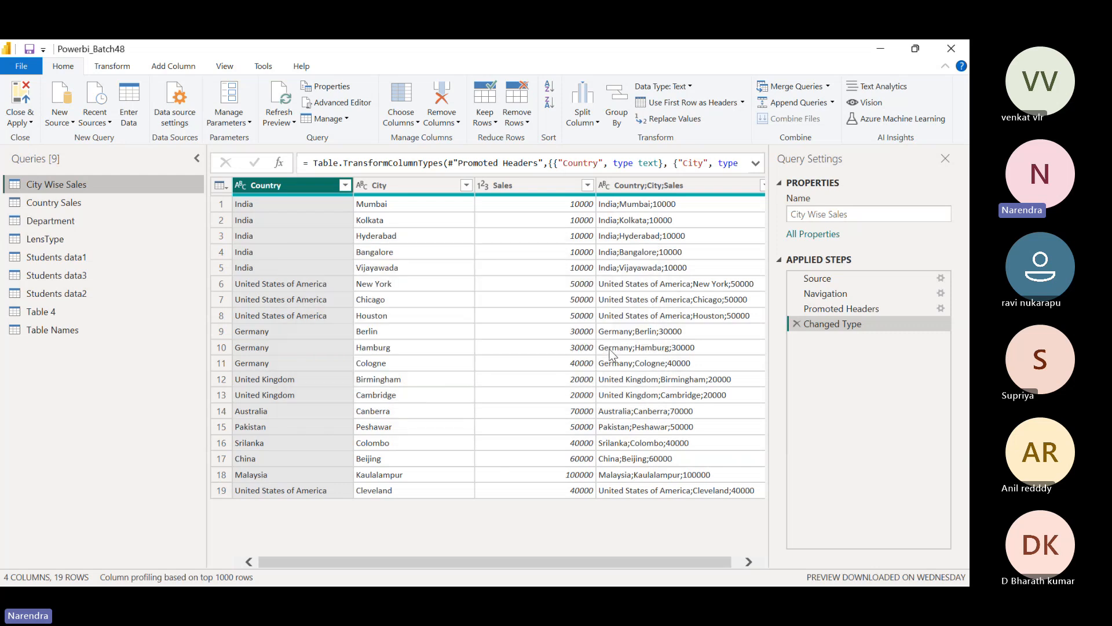
right_click(72, 184)
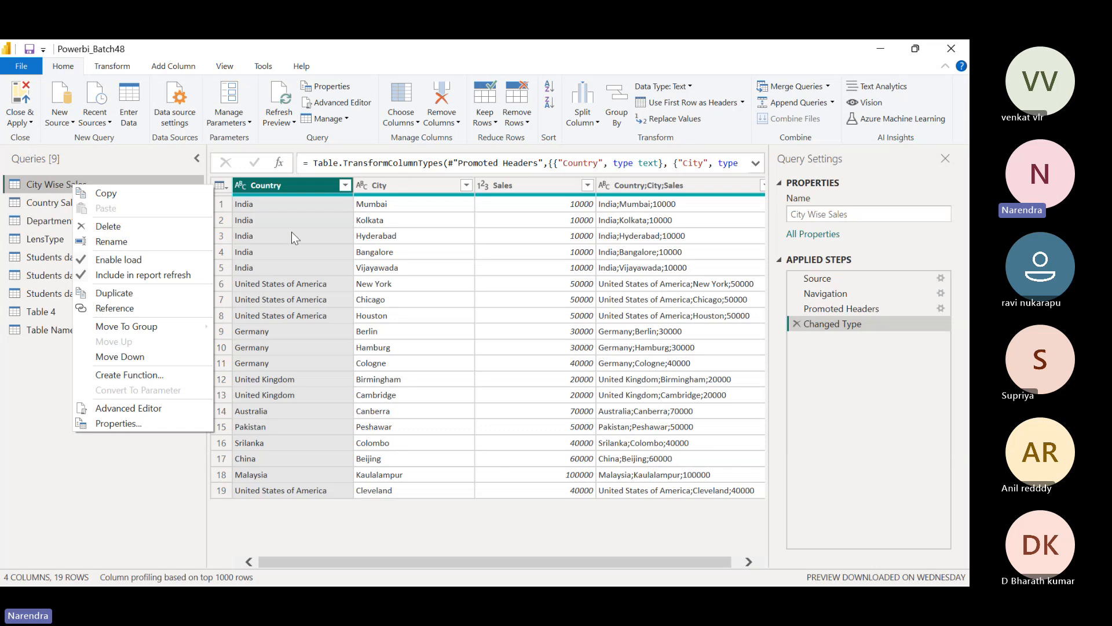
left_click(75, 468)
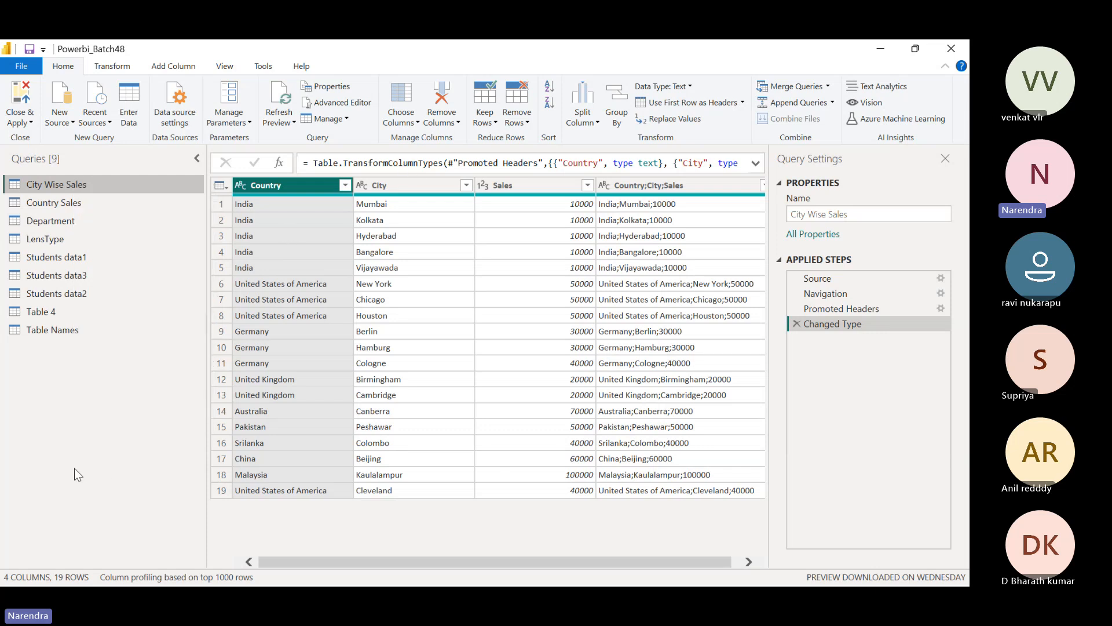
Duplicate the City Wise Sales query
left_click(338, 118)
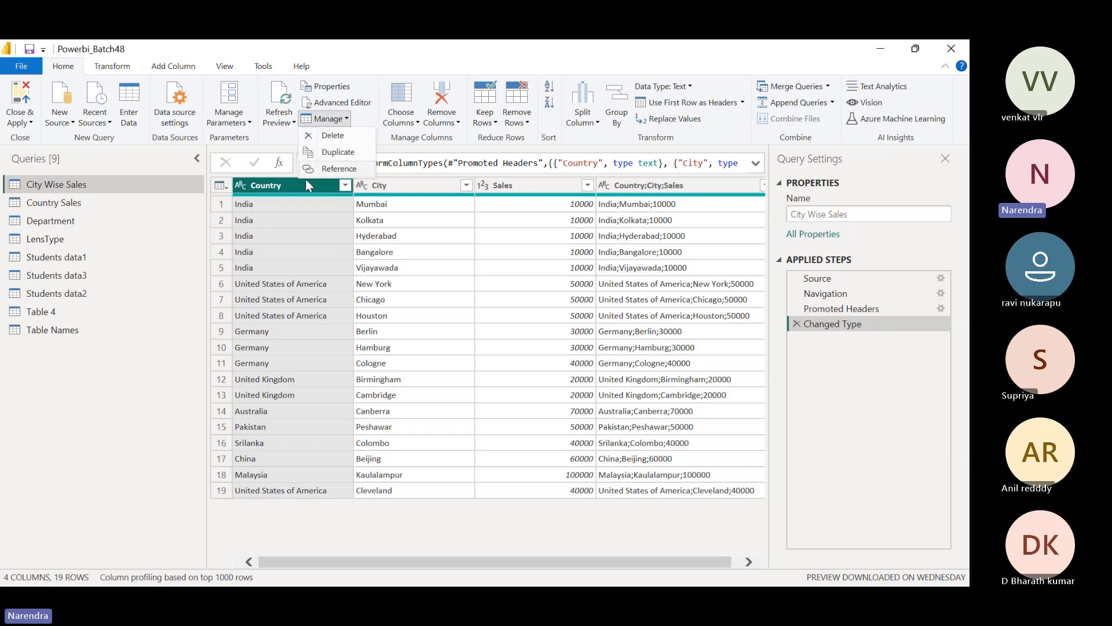
left_click(339, 151)
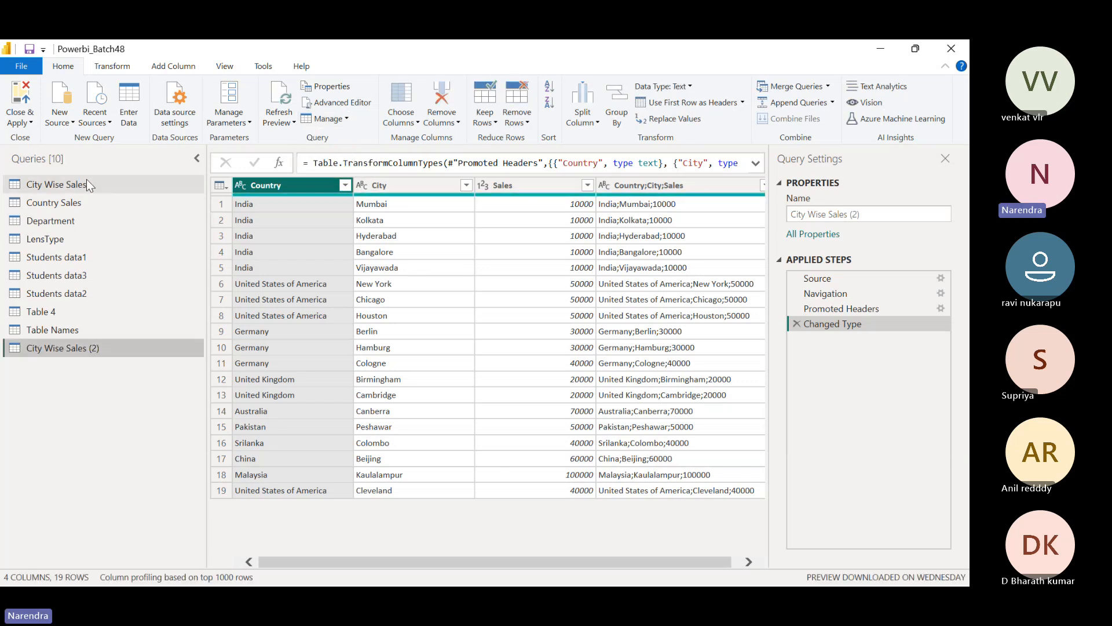
Rename the duplicated City Wise Sales (2) query as Duplicate
right_click(67, 345)
left_click(110, 396)
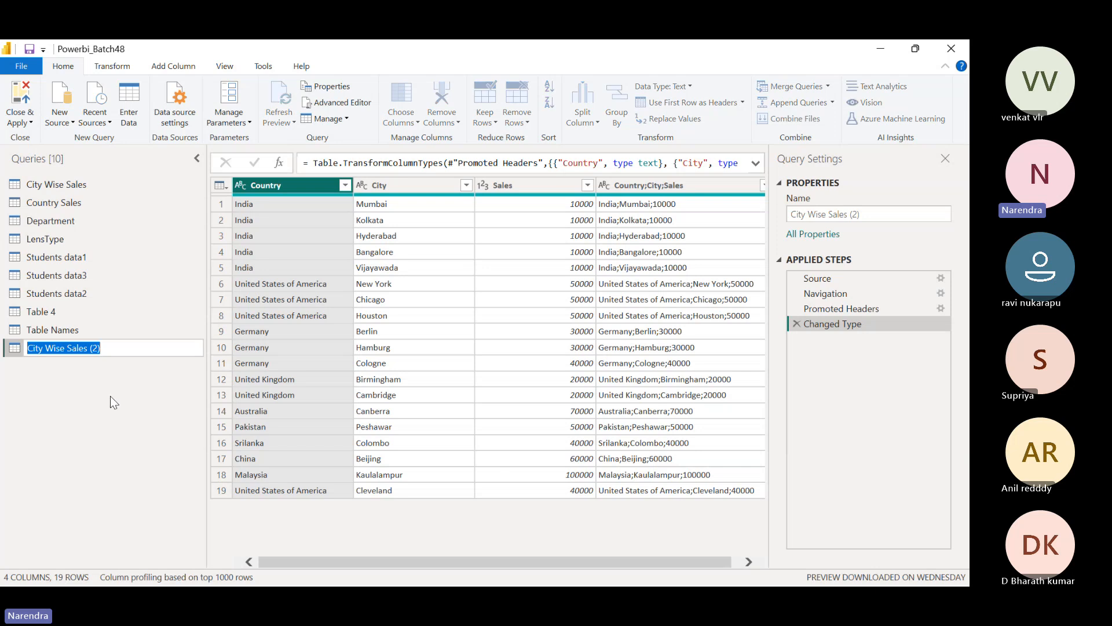
type("Duplicate")
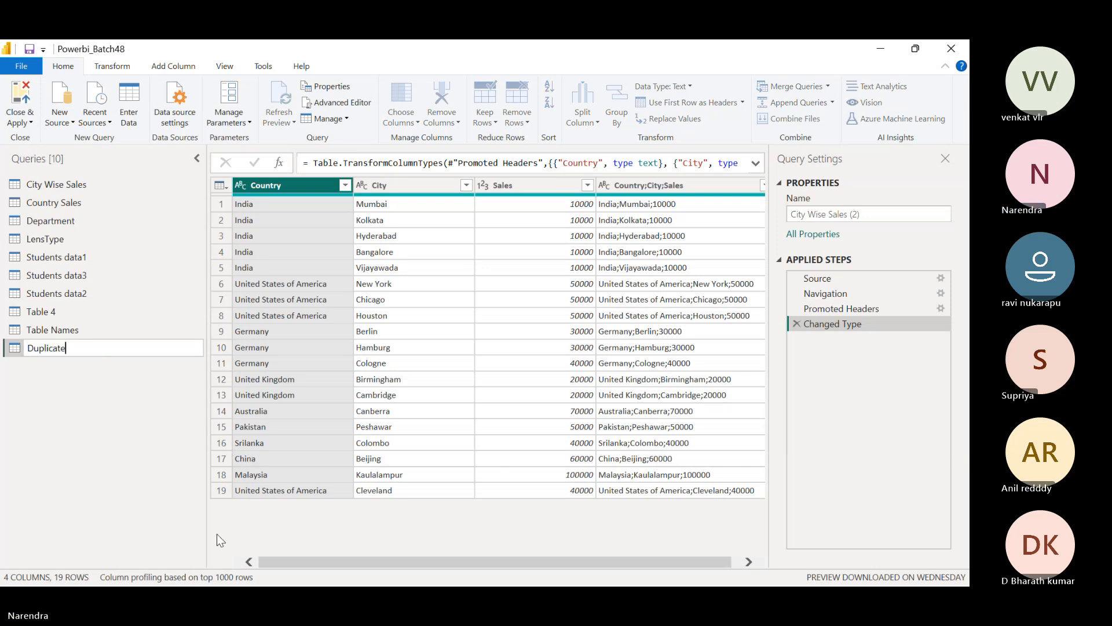
left_click(122, 457)
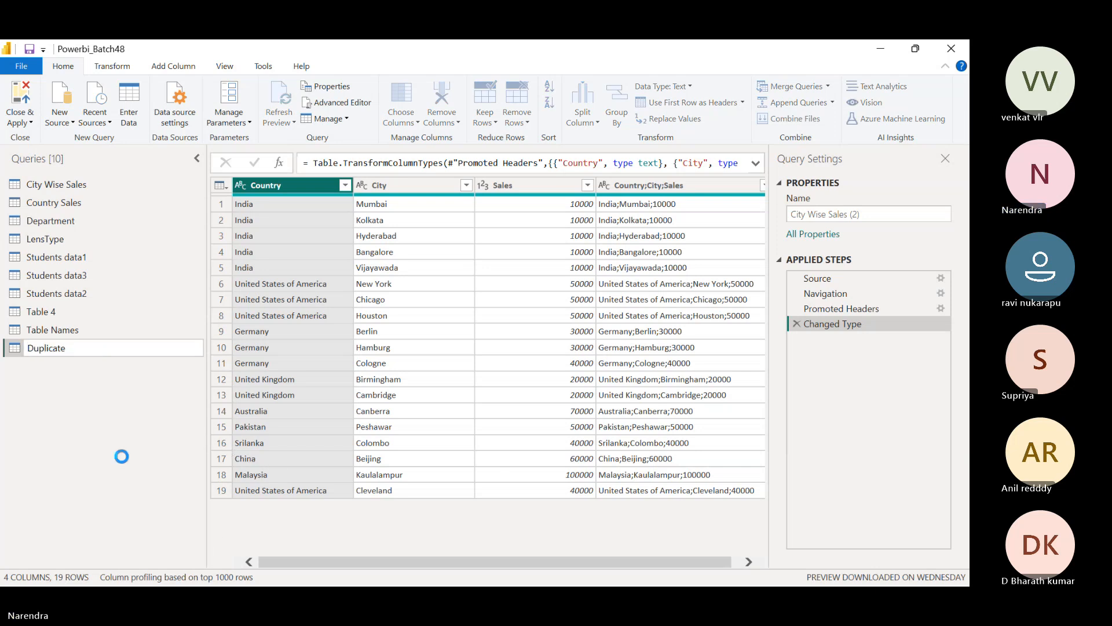
Create a reference query from City Wise Sales and rename it as Reference
left_click(71, 184)
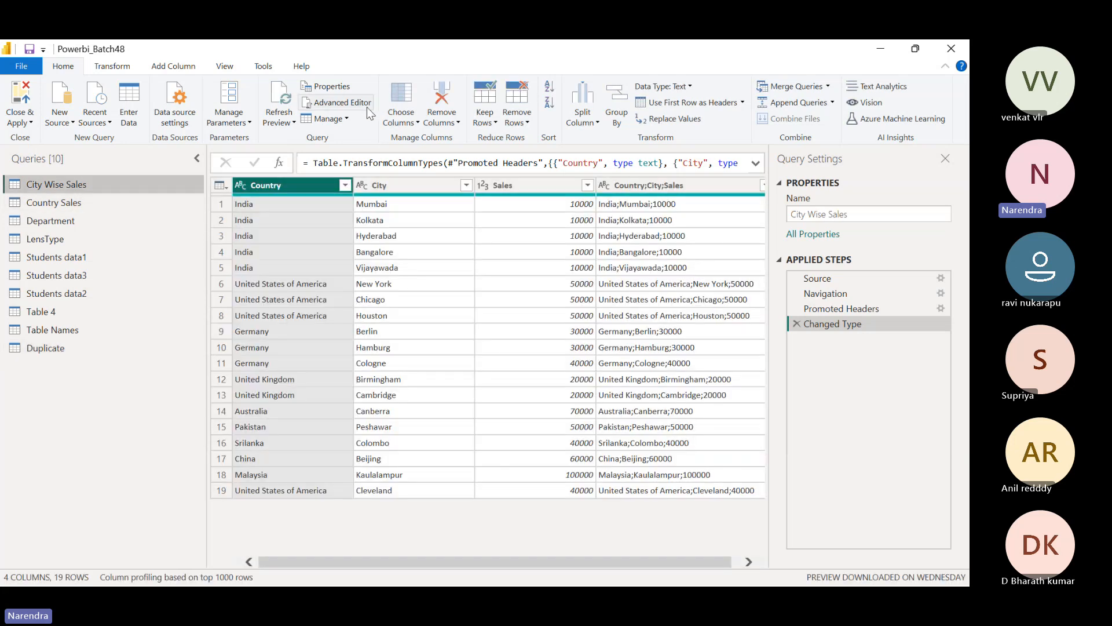
left_click(342, 118)
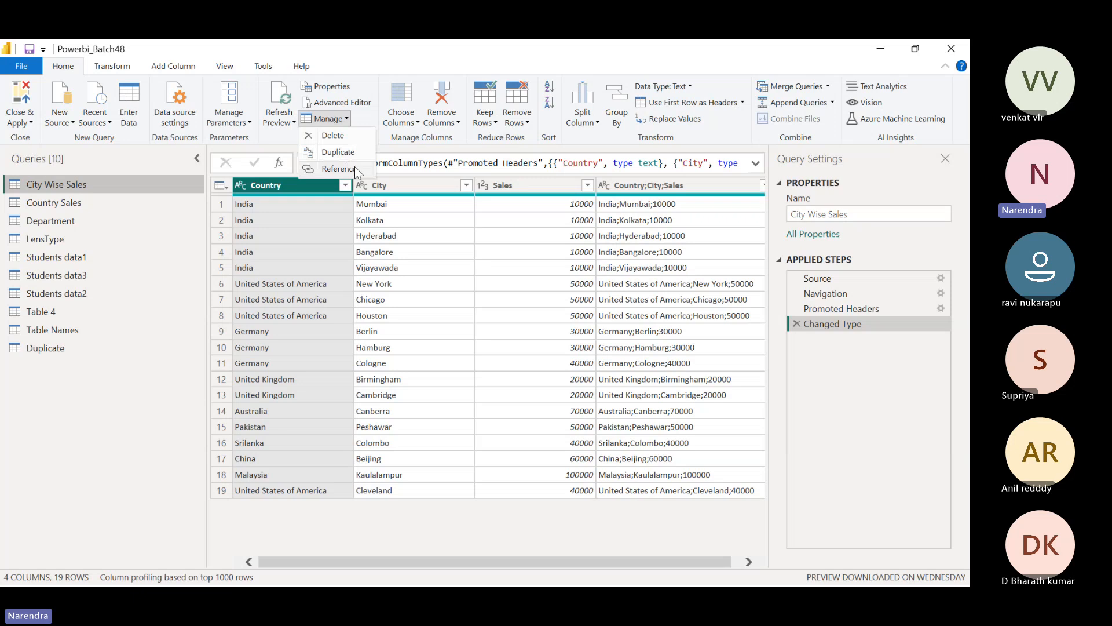
left_click(339, 169)
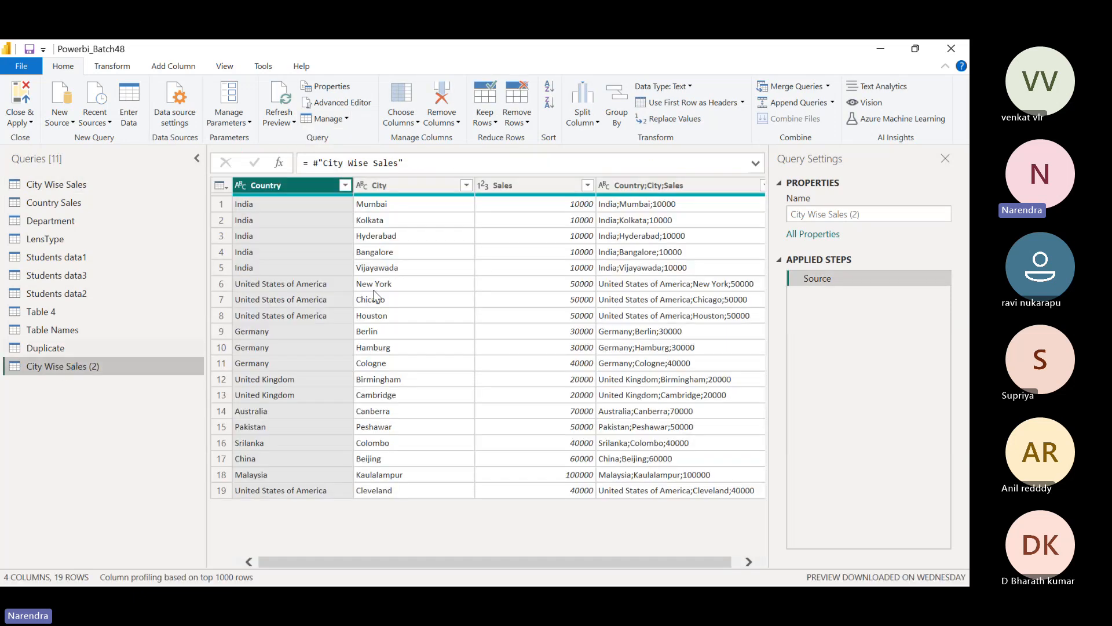
right_click(17, 362)
left_click(78, 394)
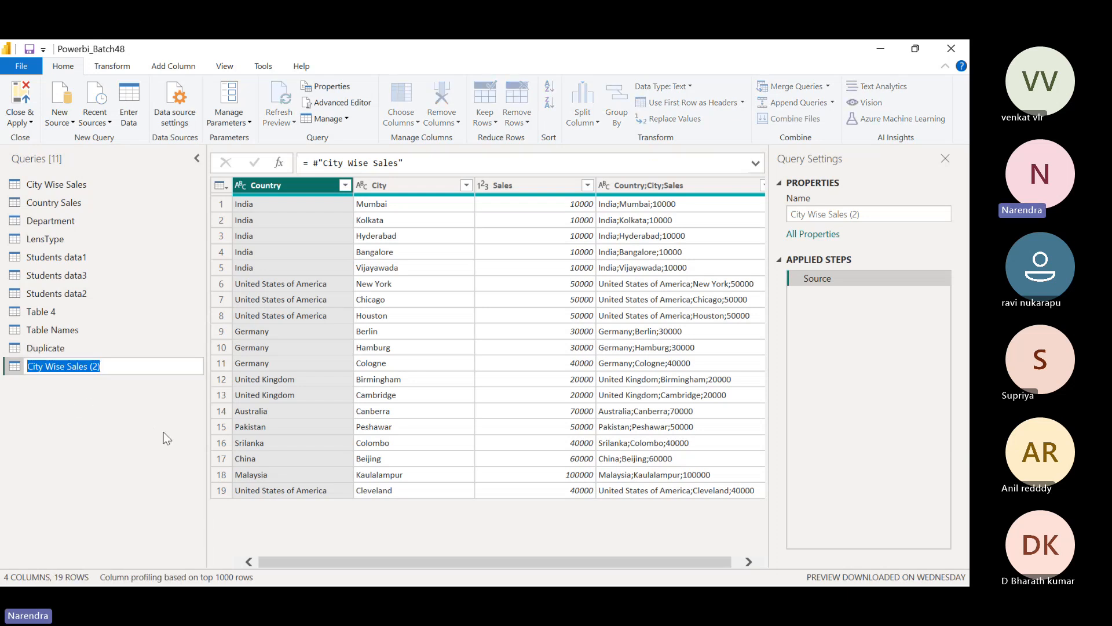
type("Re")
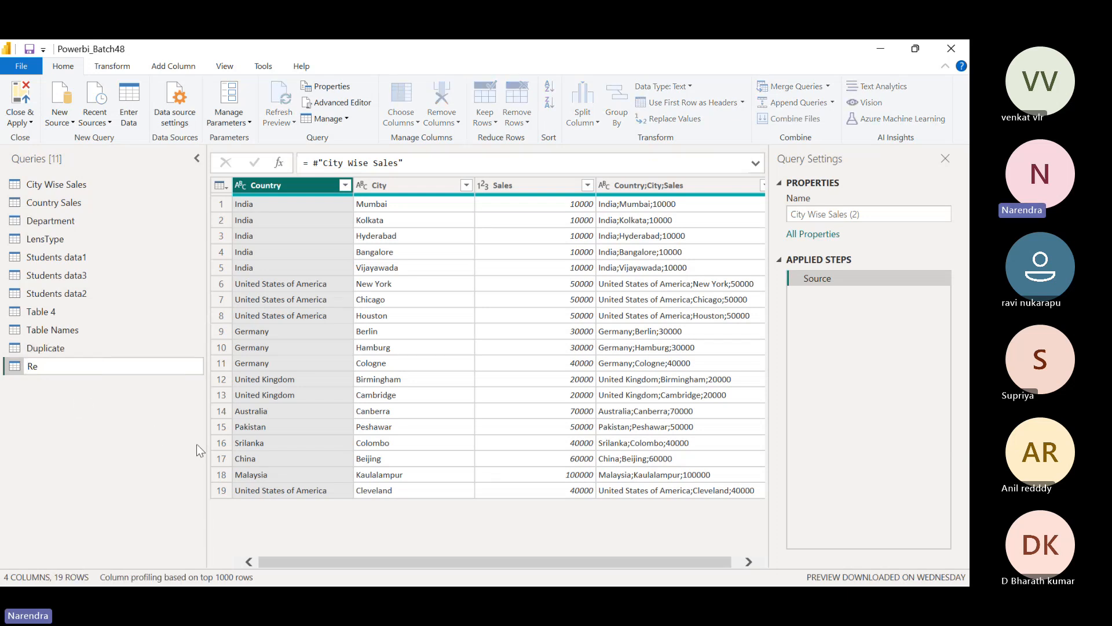
type("ference")
left_click(143, 467)
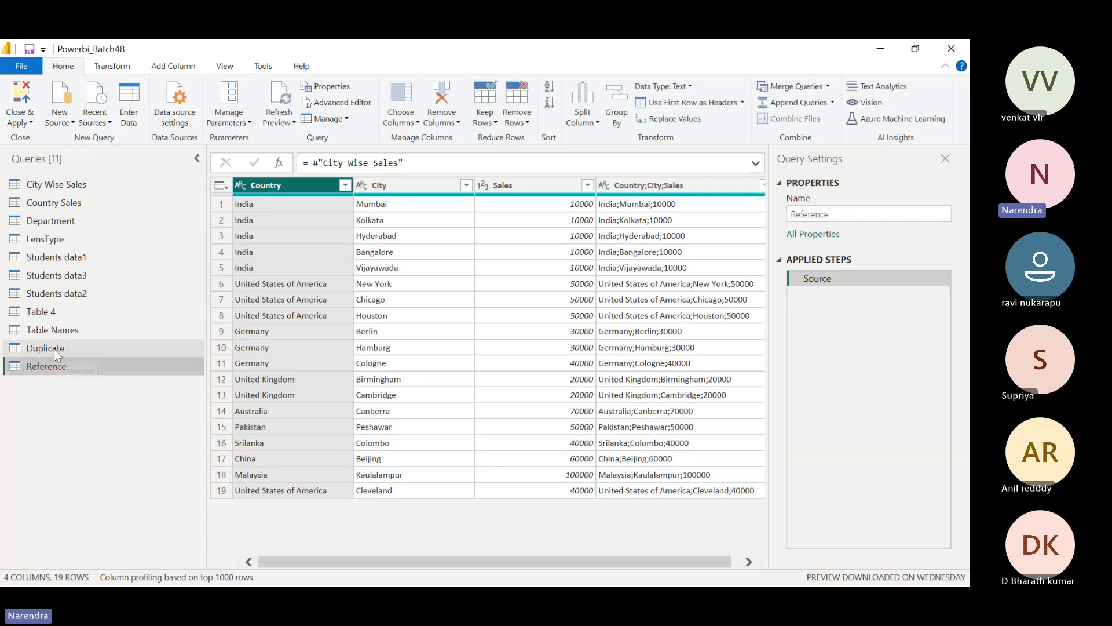
Remove the City column from the original City Wise Sales query
left_click(45, 185)
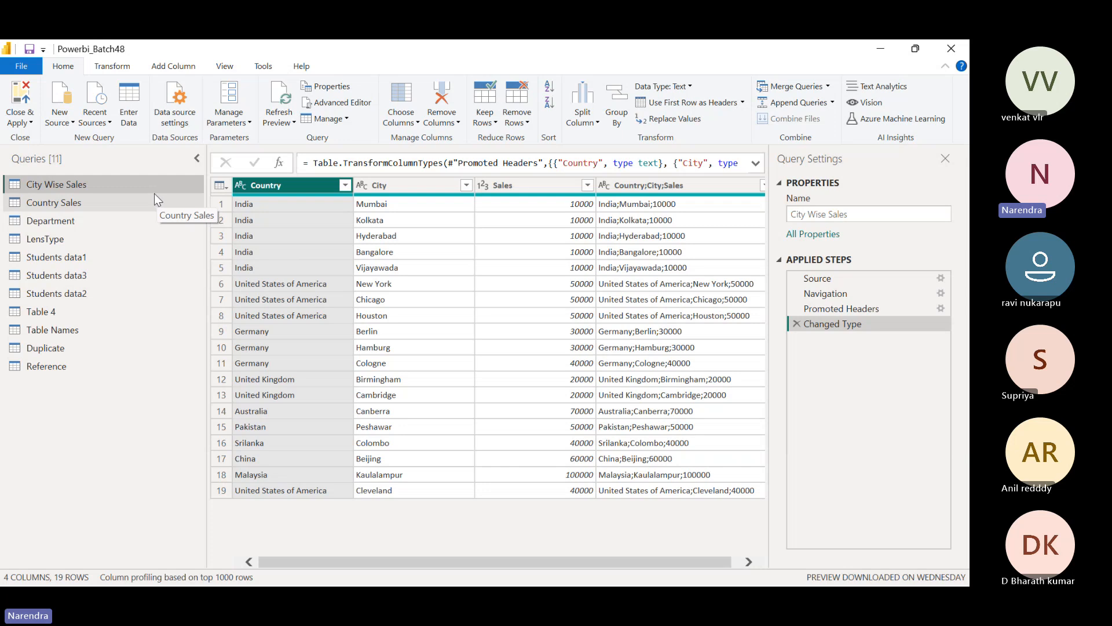
left_click(39, 353)
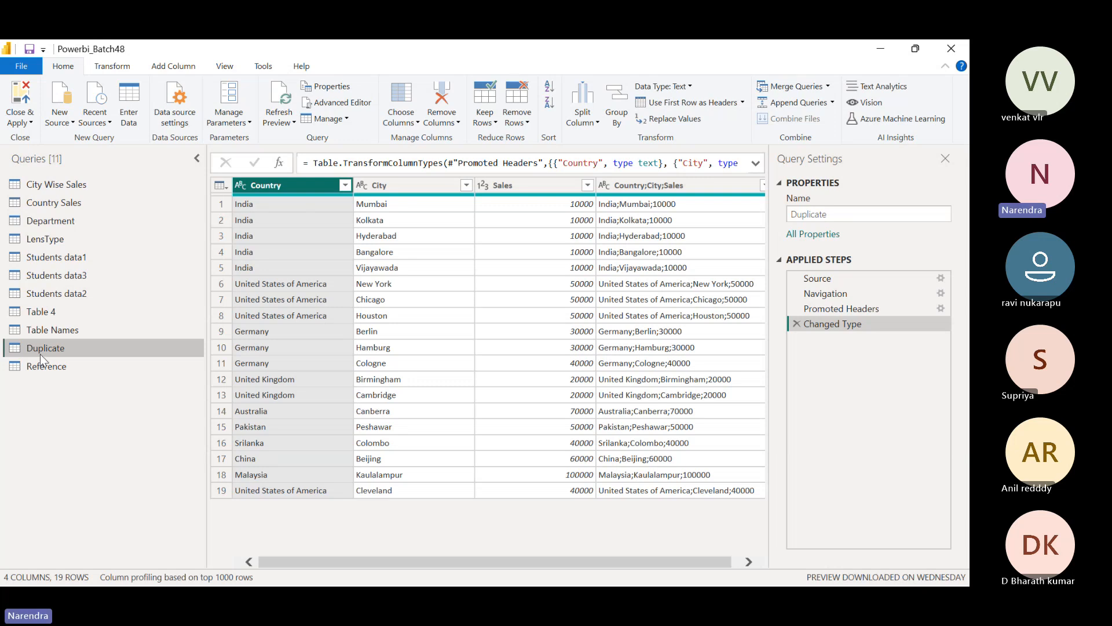
left_click(92, 183)
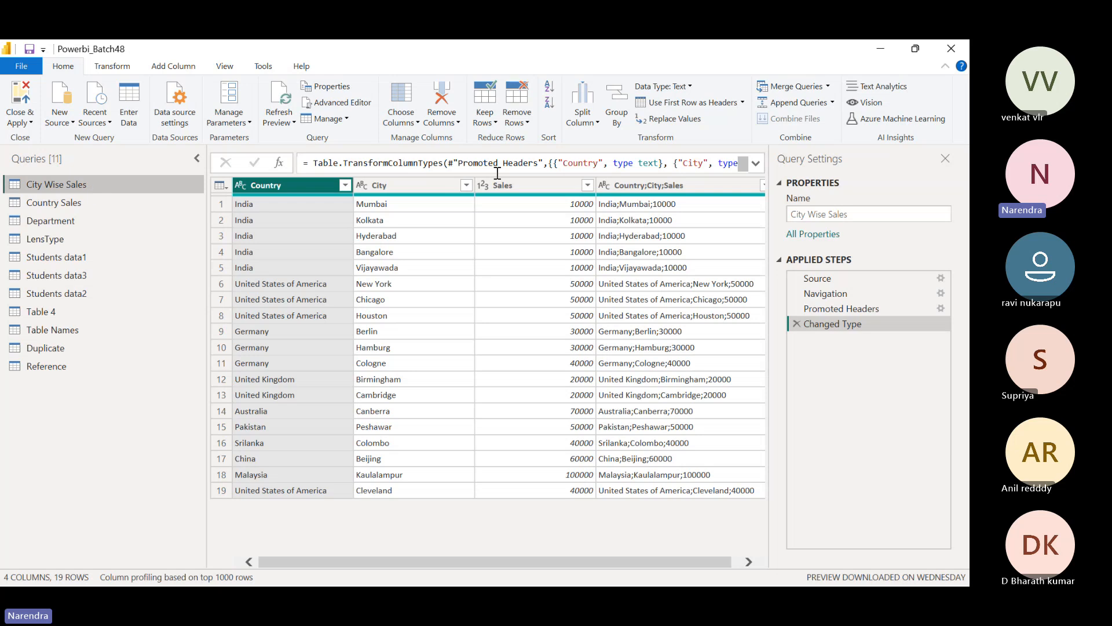
left_click(415, 188)
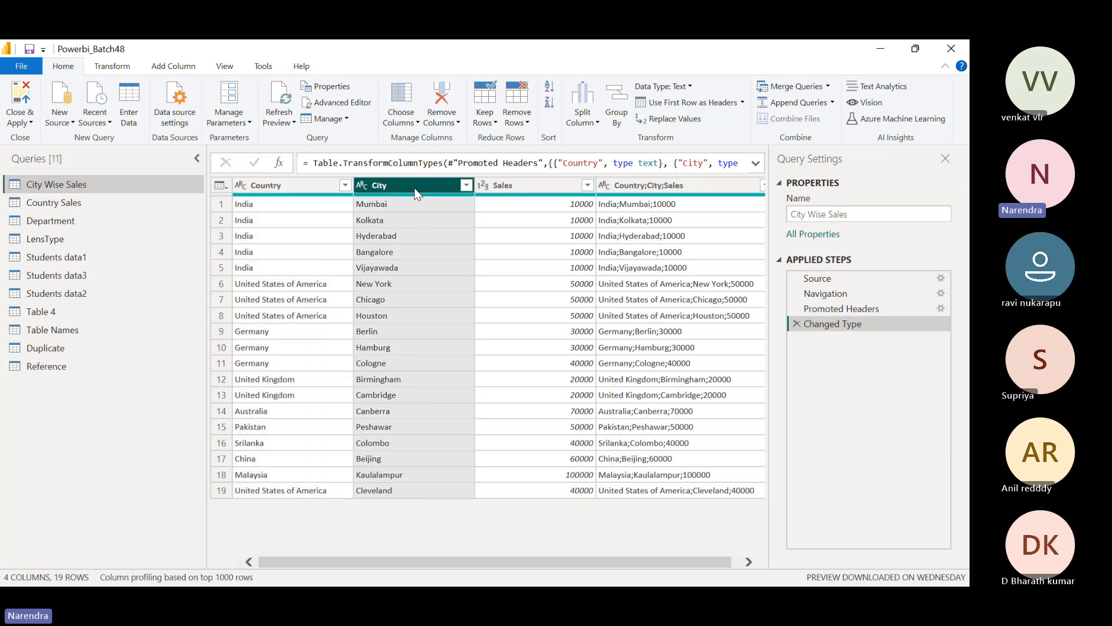
right_click(414, 187)
left_click(453, 214)
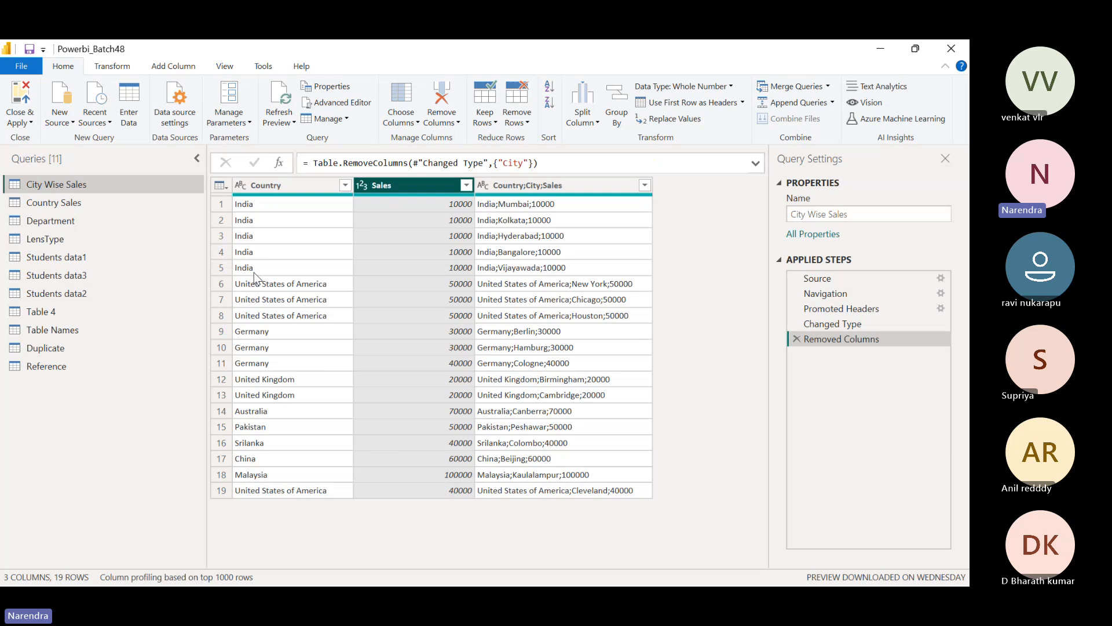
Compare the columns, applied steps and source formula of the Duplicate and Reference queries with those of City Wise Sales
left_click(73, 346)
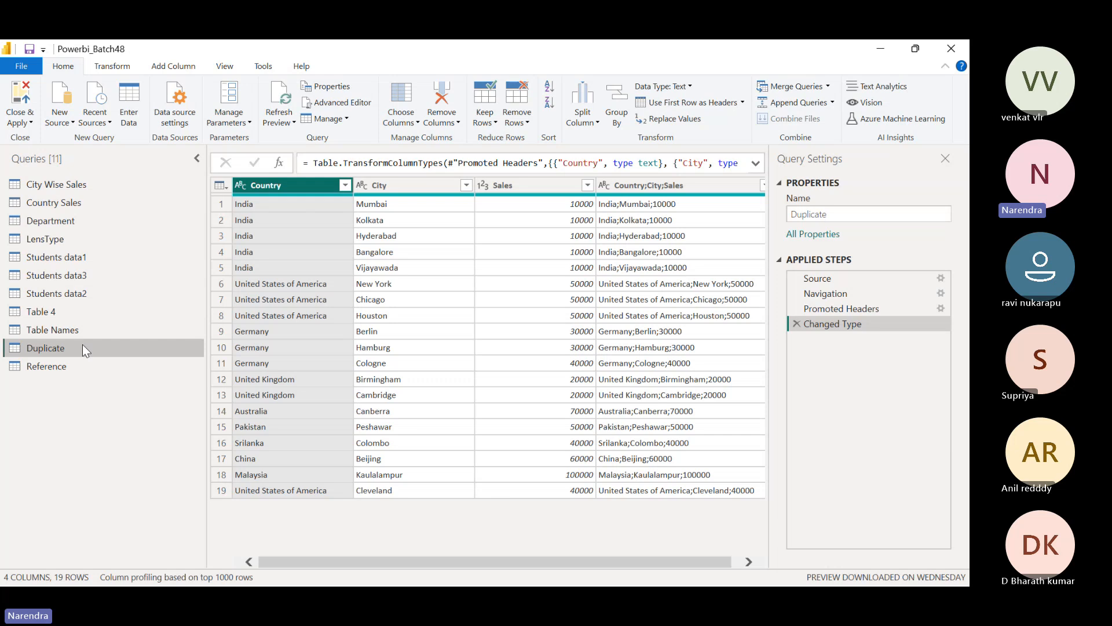
left_click(69, 365)
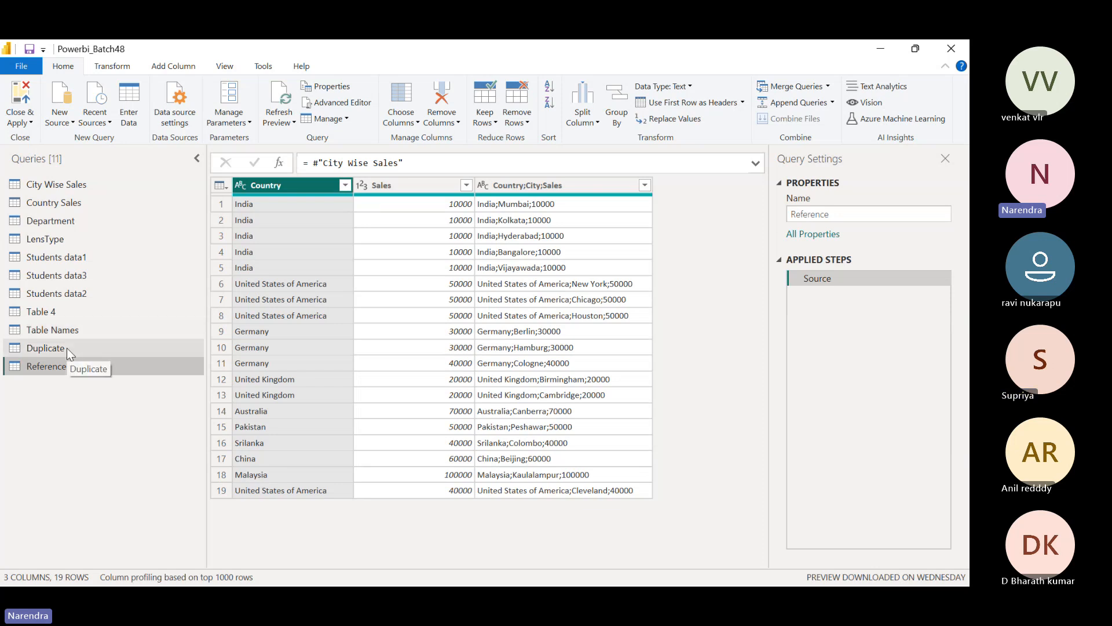
left_click(68, 188)
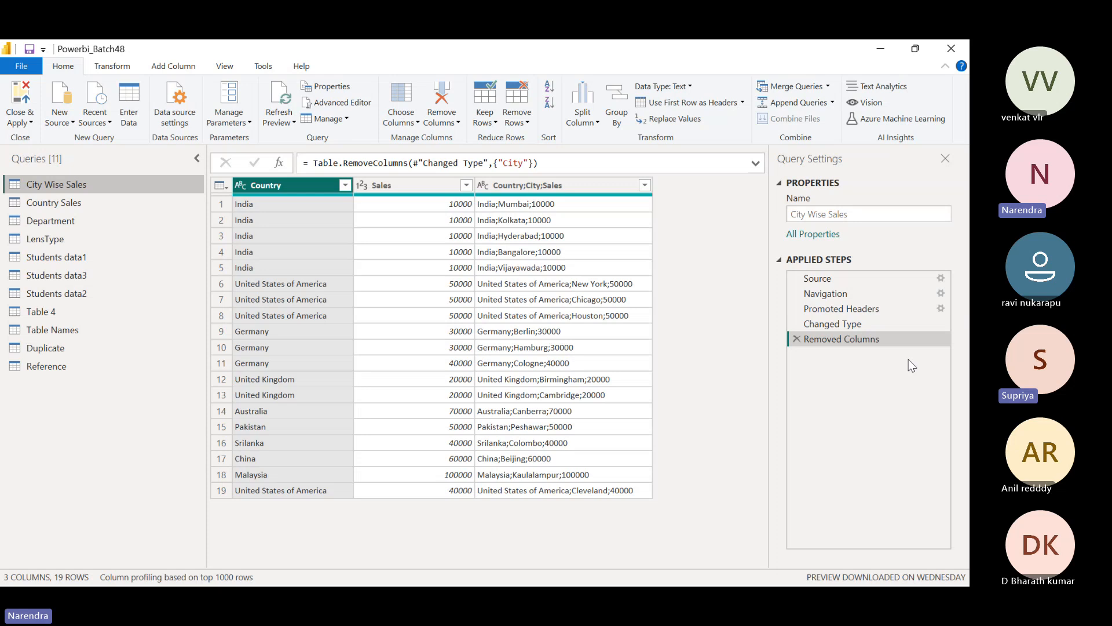
left_click(40, 347)
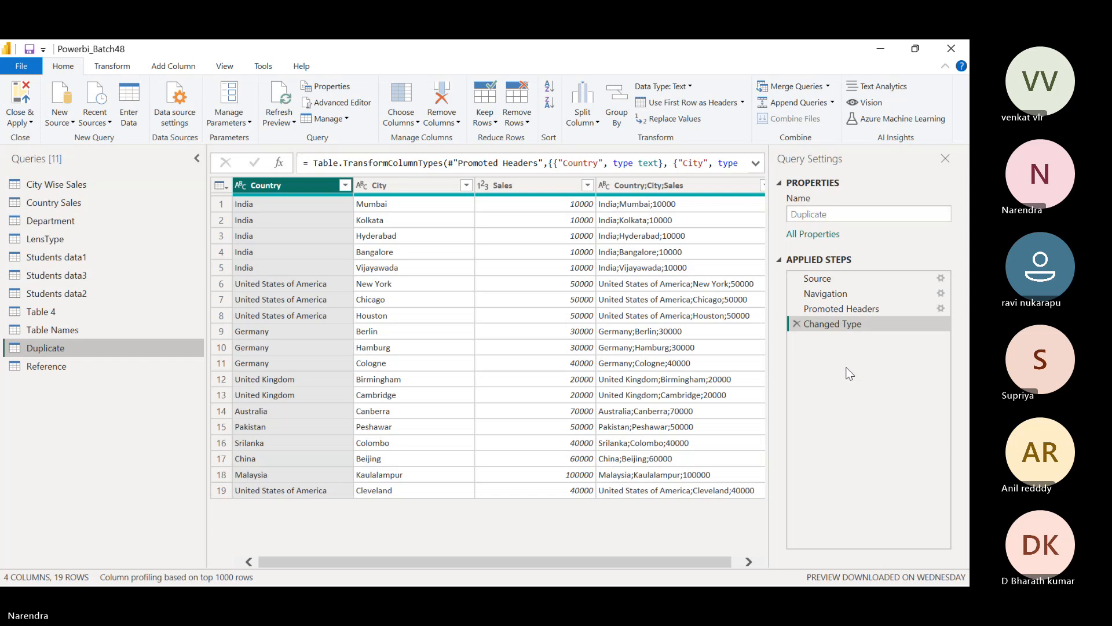
left_click(87, 371)
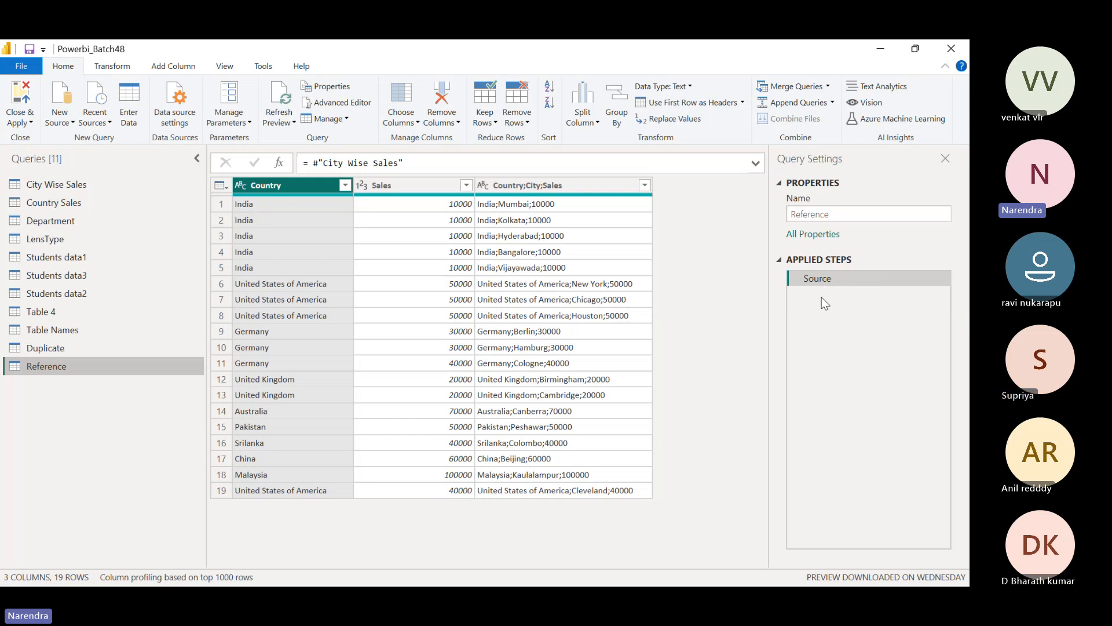
left_click(504, 166)
left_click_drag(504, 167, 287, 174)
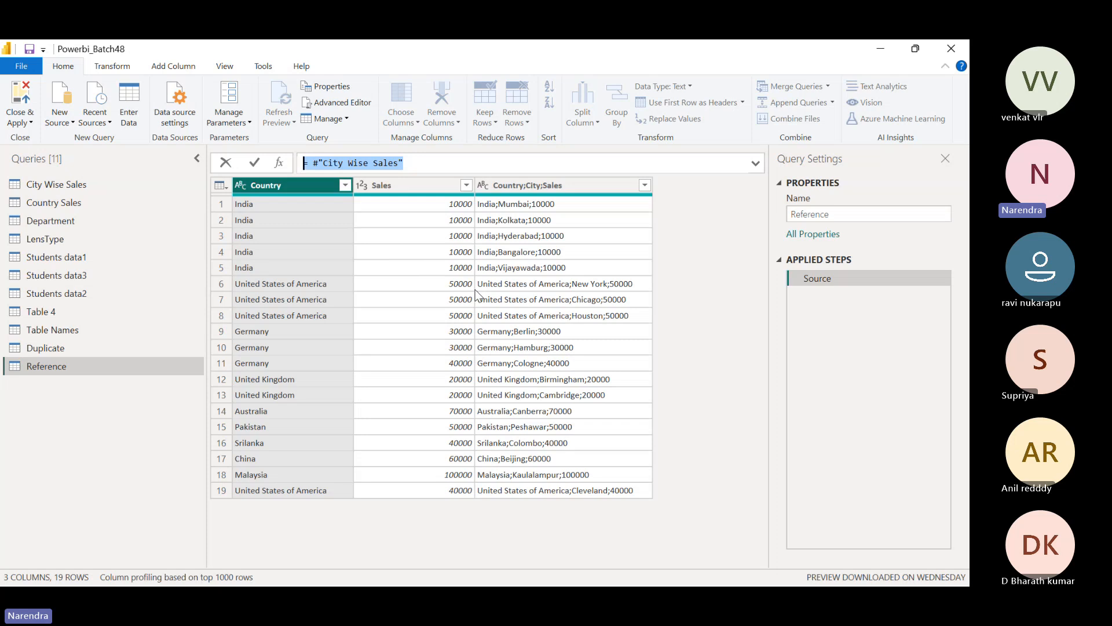
Examine in the Query Dependencies diagram how City Wise Sales, Duplicate and Reference are linked to their sources, and close the diagram
left_click(55, 185)
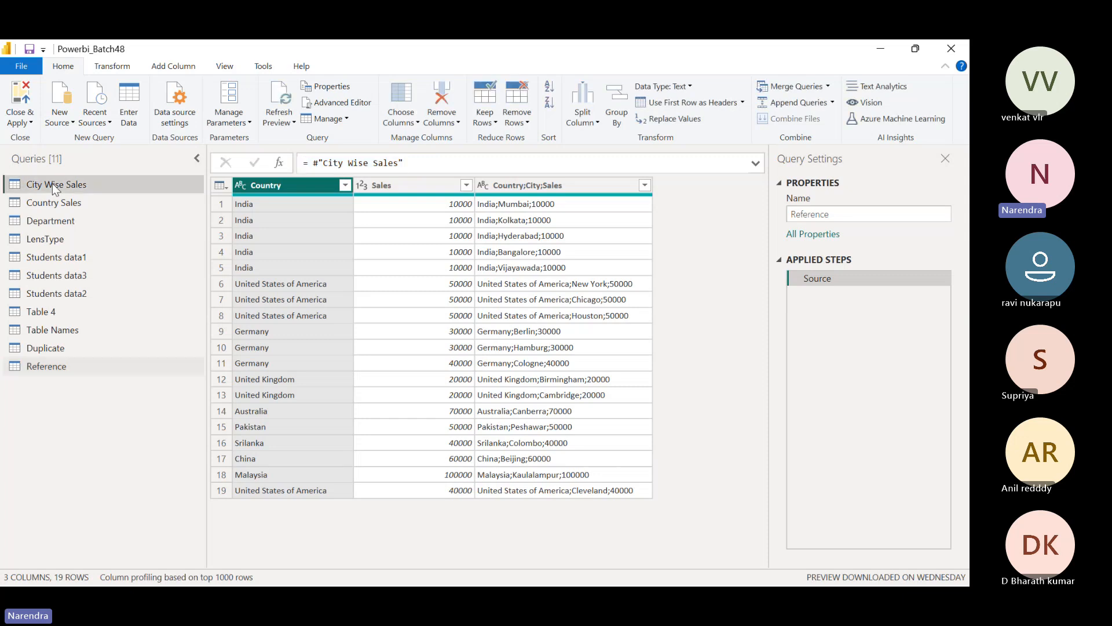
left_click(225, 68)
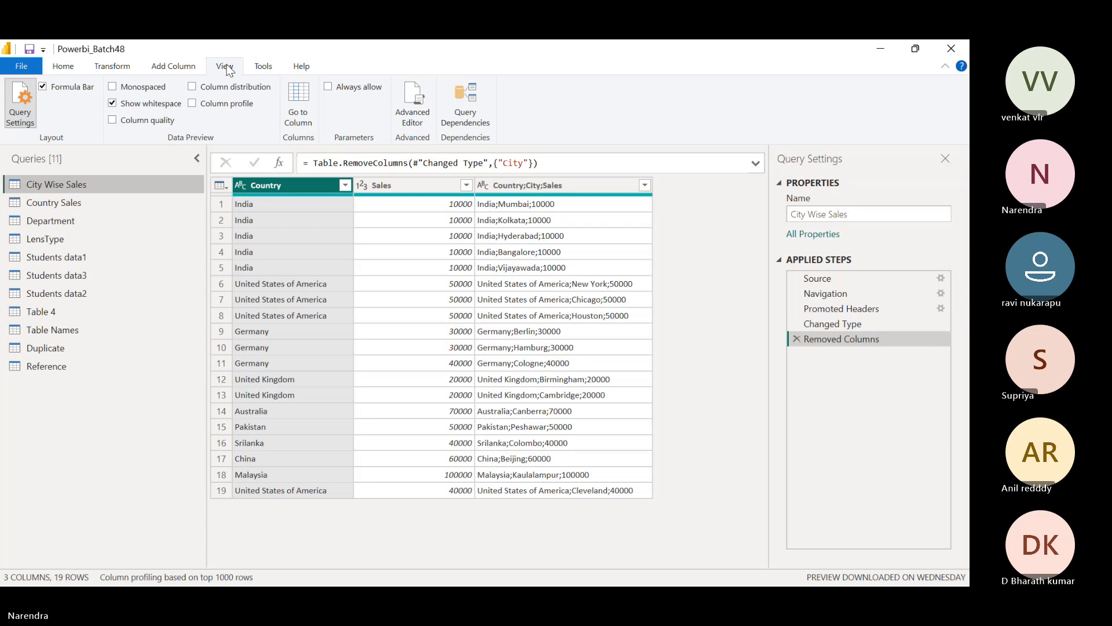
left_click(458, 120)
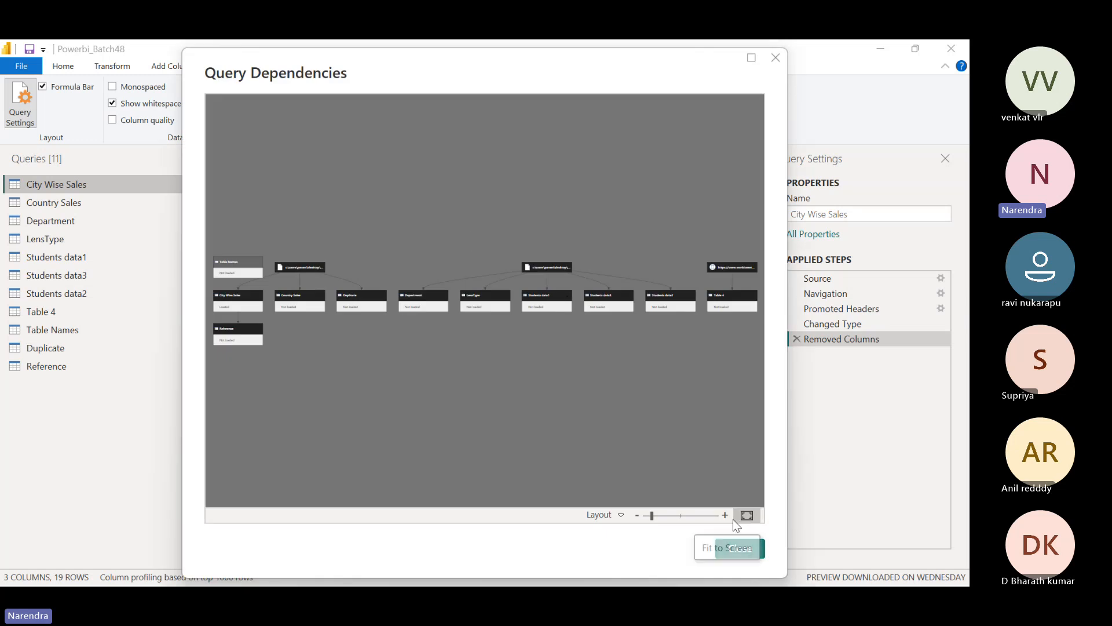
left_click(725, 515)
left_click(724, 515)
left_click(725, 515)
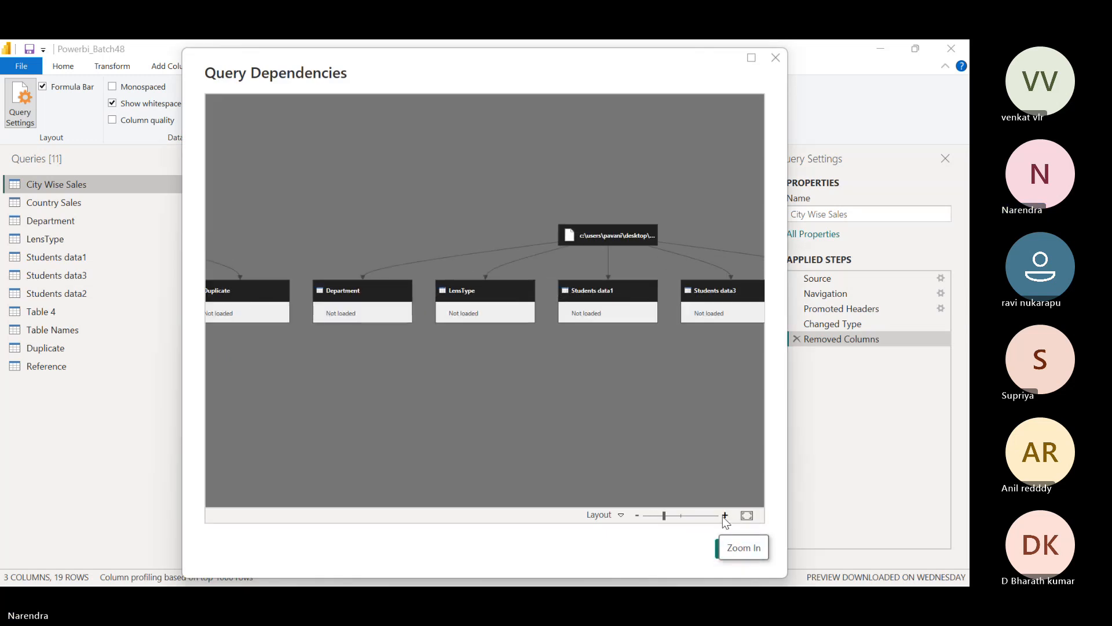
left_click_drag(550, 361, 788, 364)
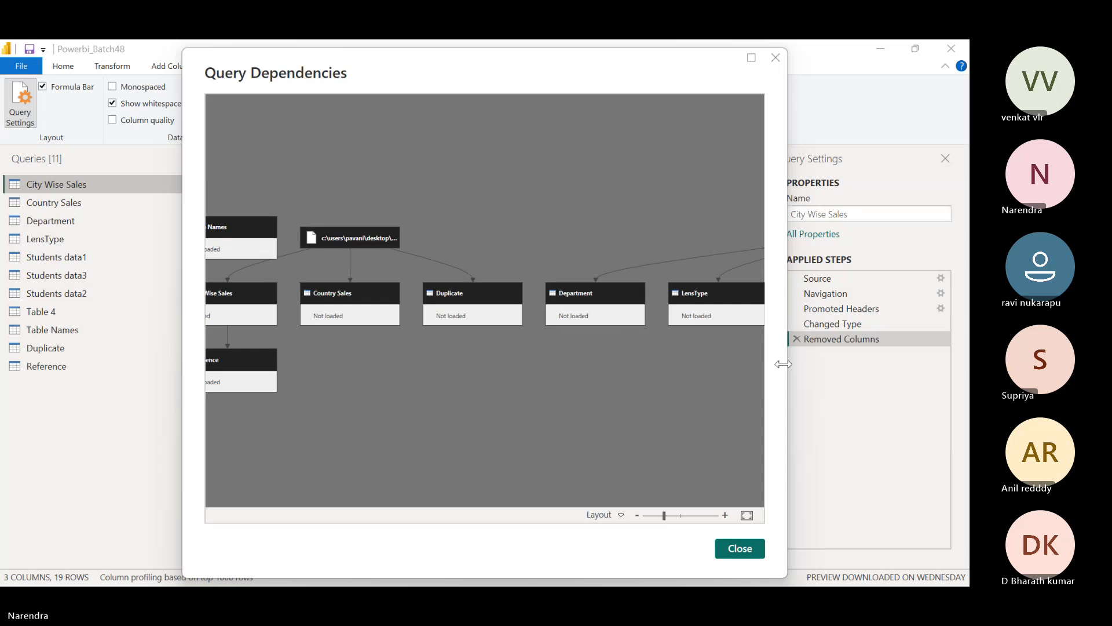
left_click_drag(512, 356, 607, 352)
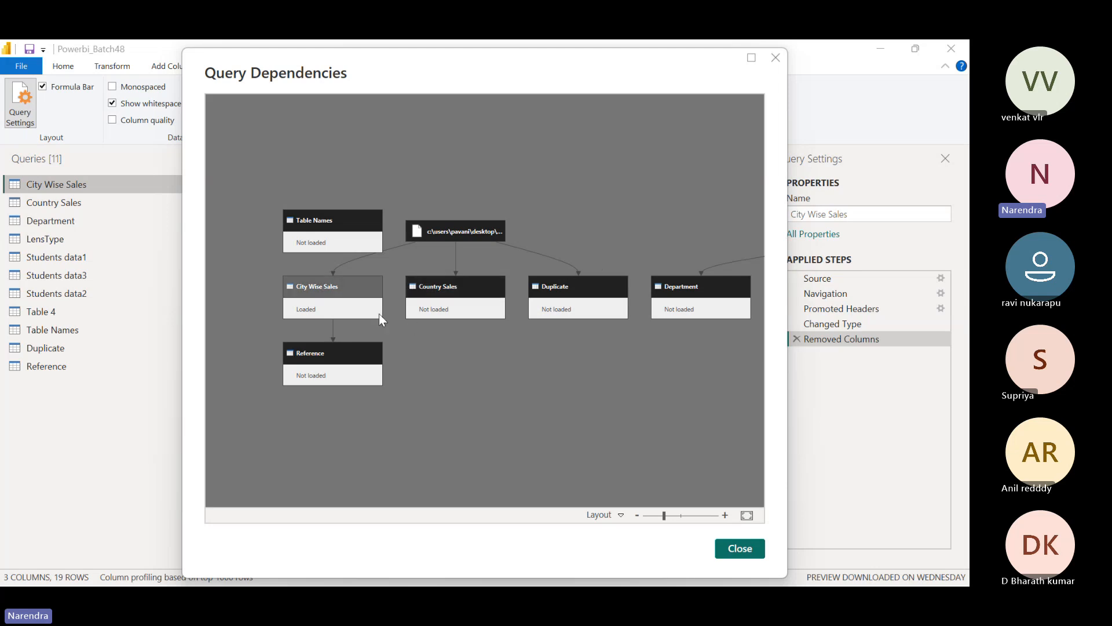
left_click(602, 61)
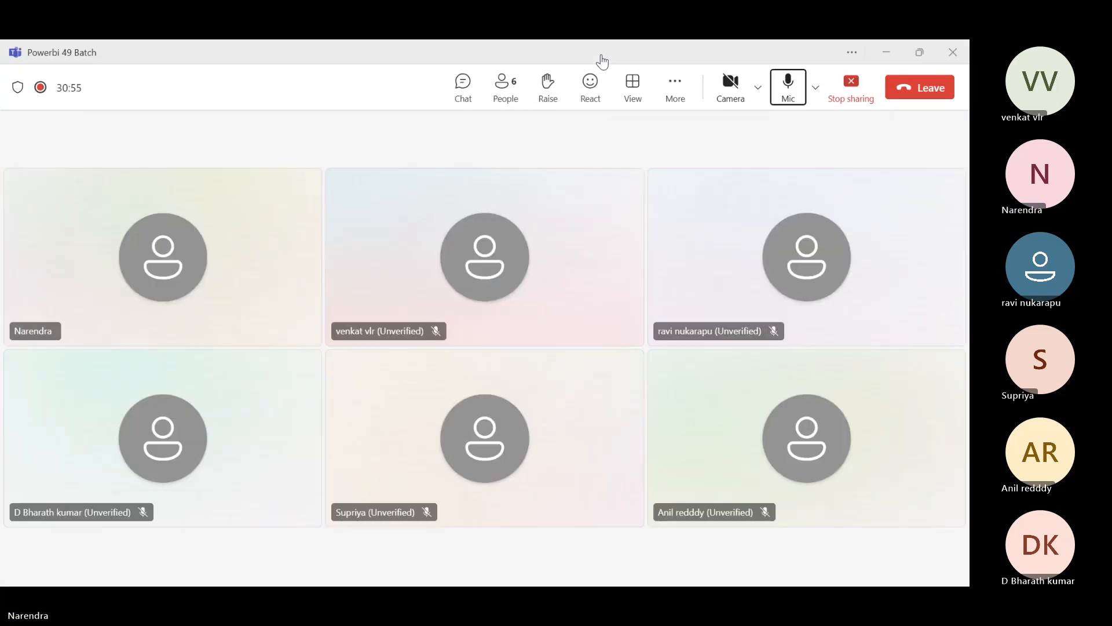
left_click(884, 60)
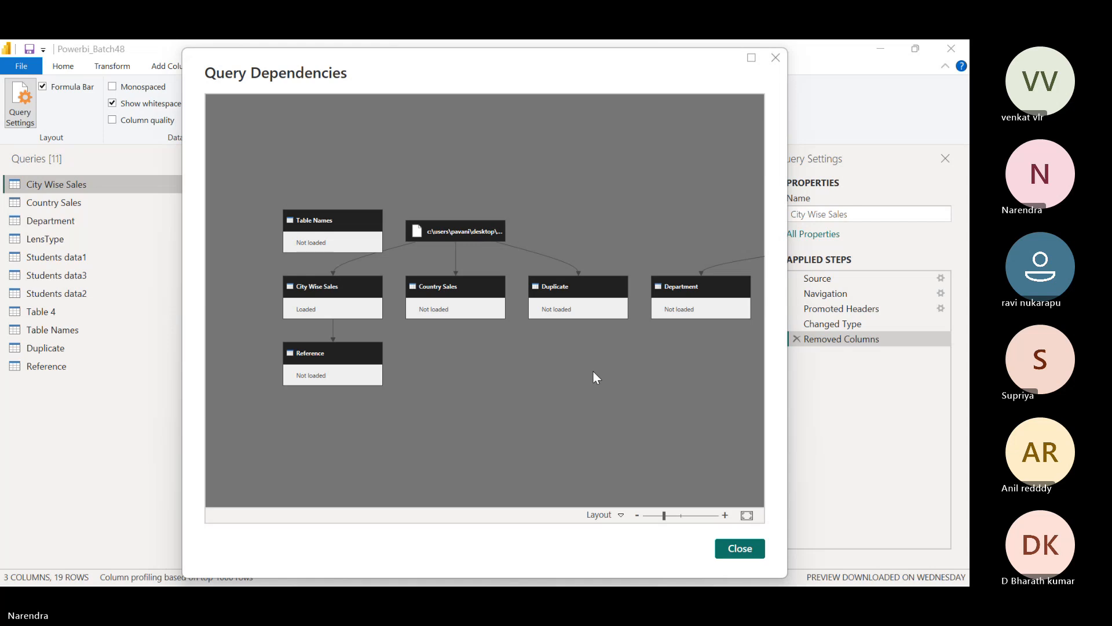
left_click(741, 548)
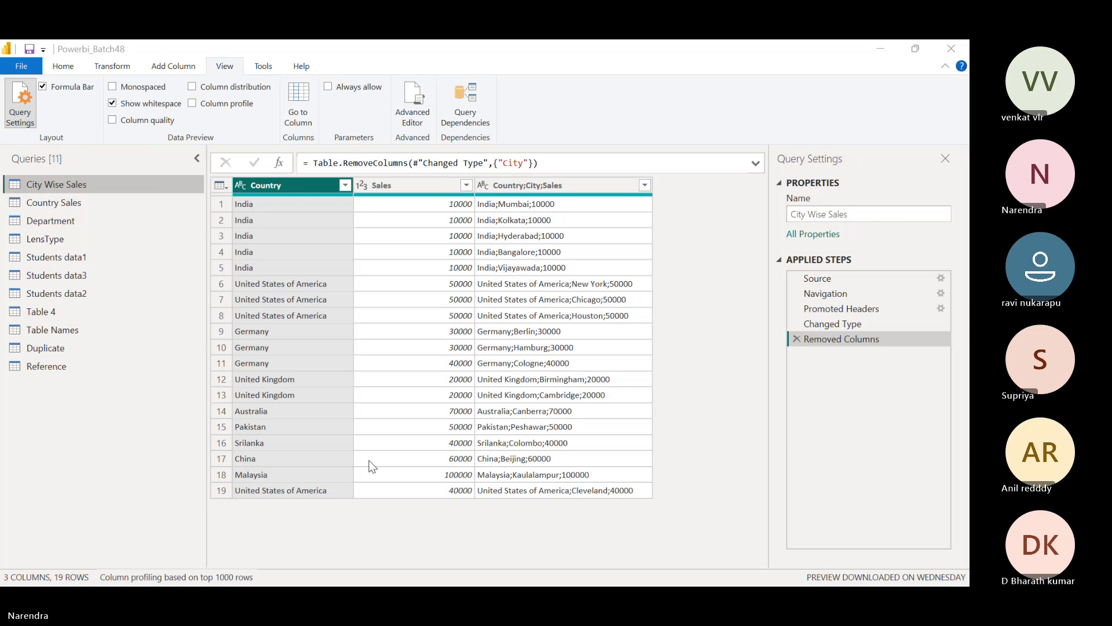
left_click(66, 66)
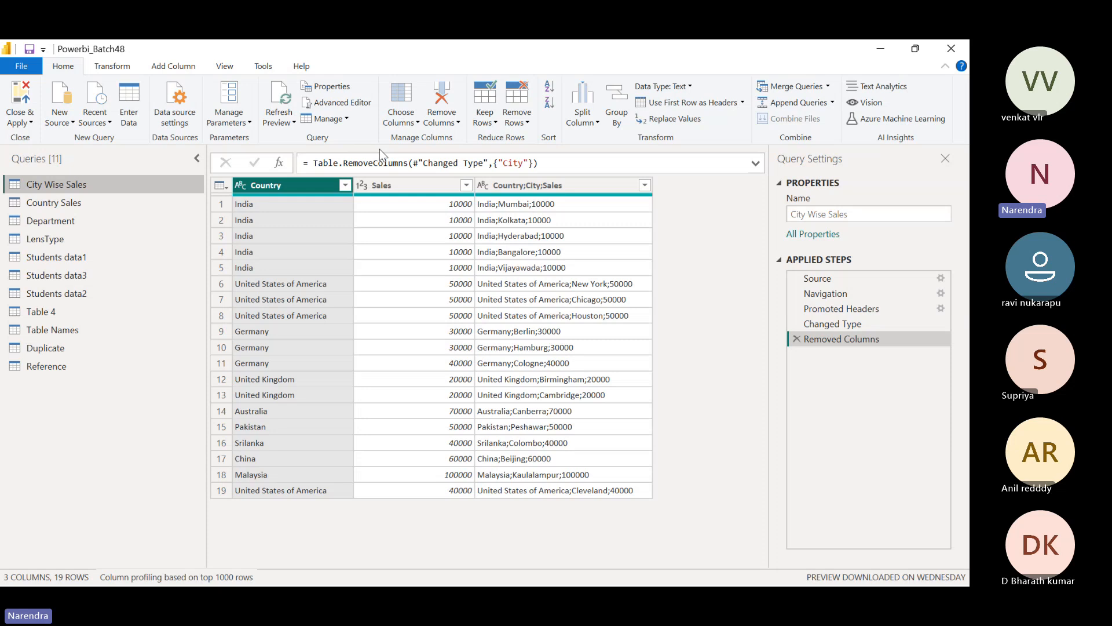
left_click(442, 119)
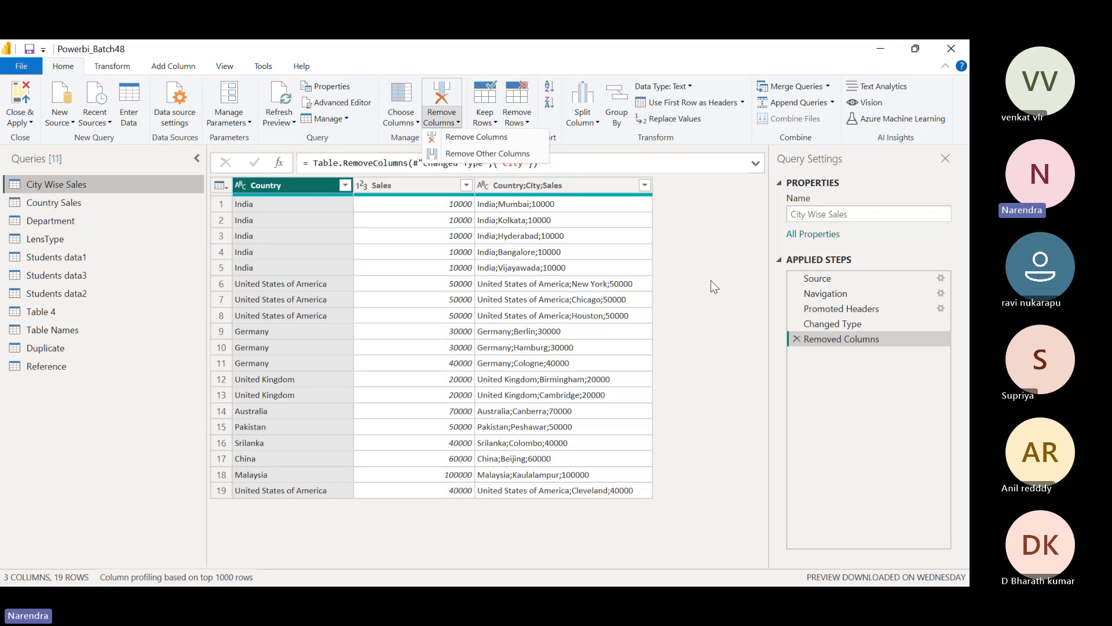
left_click(728, 266)
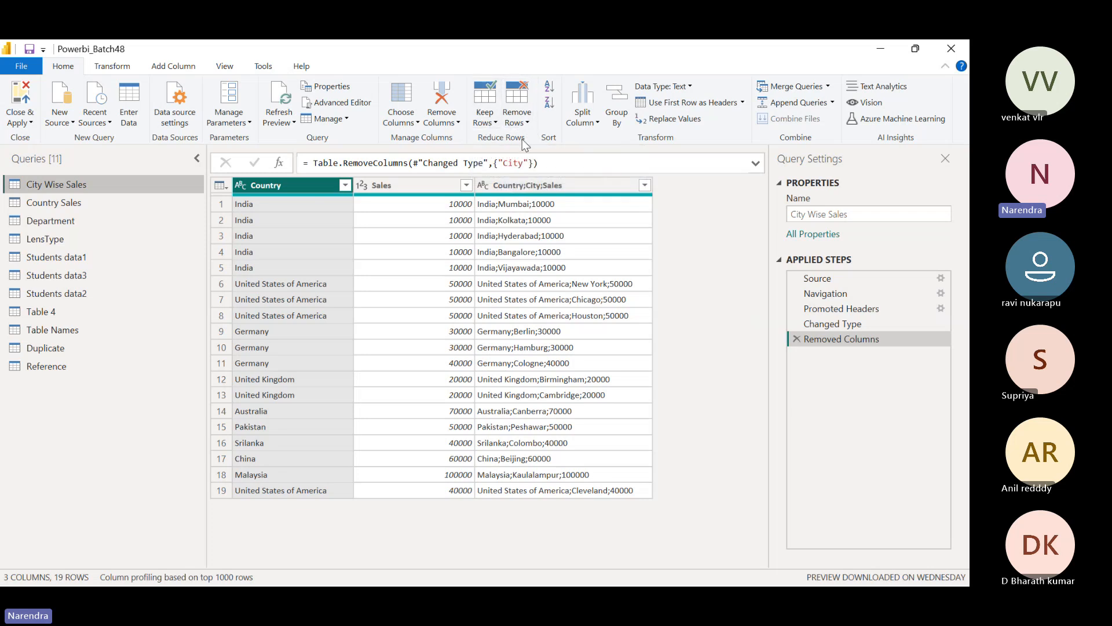
left_click(495, 121)
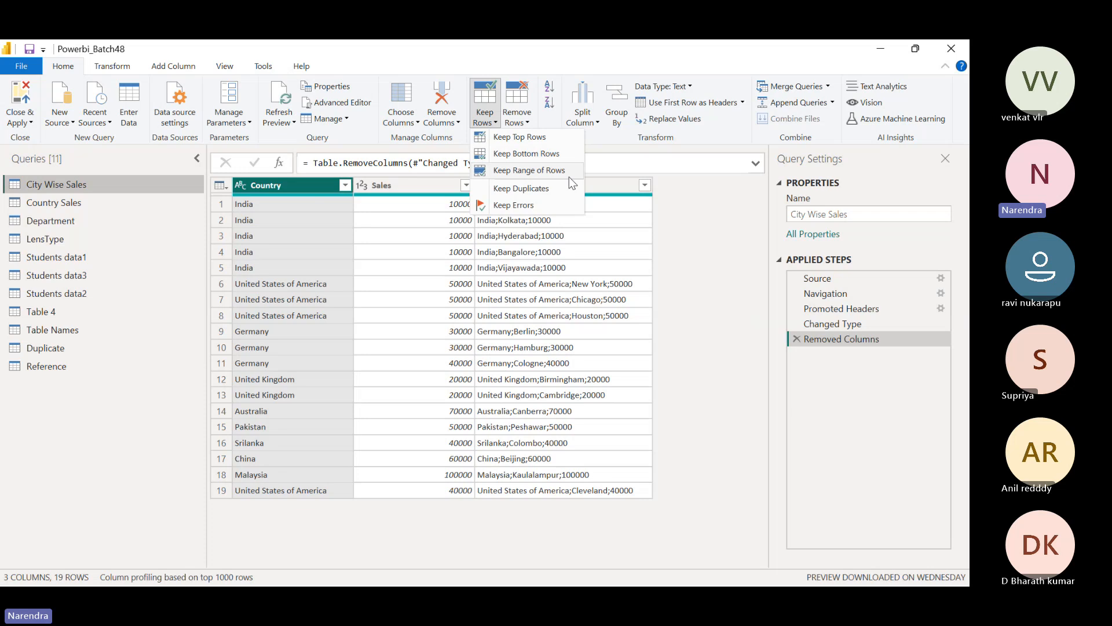
left_click(527, 119)
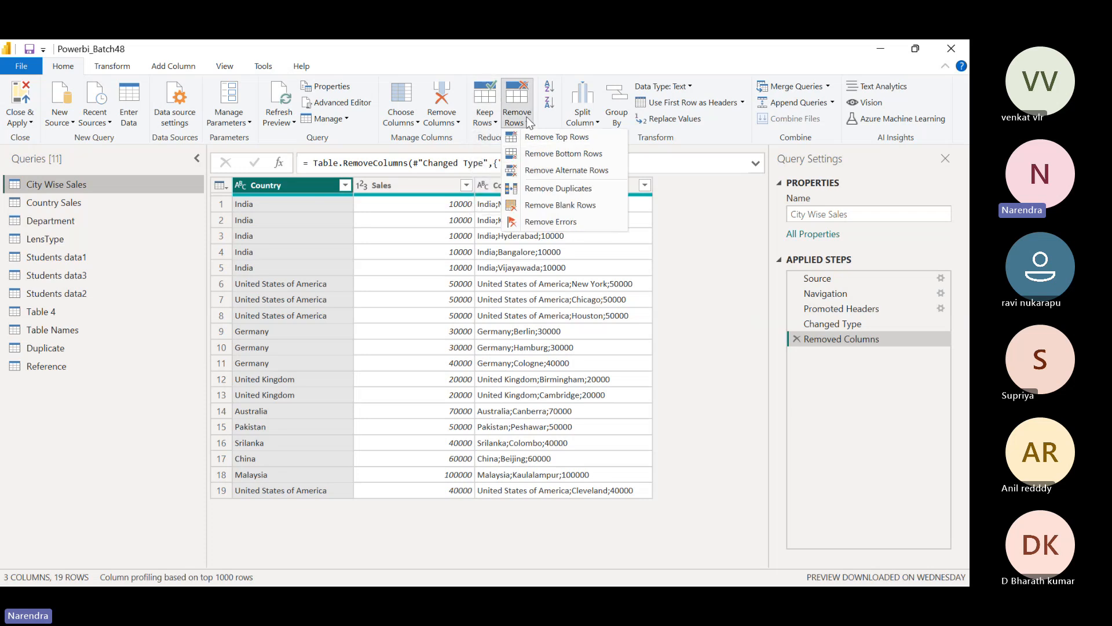
left_click(496, 121)
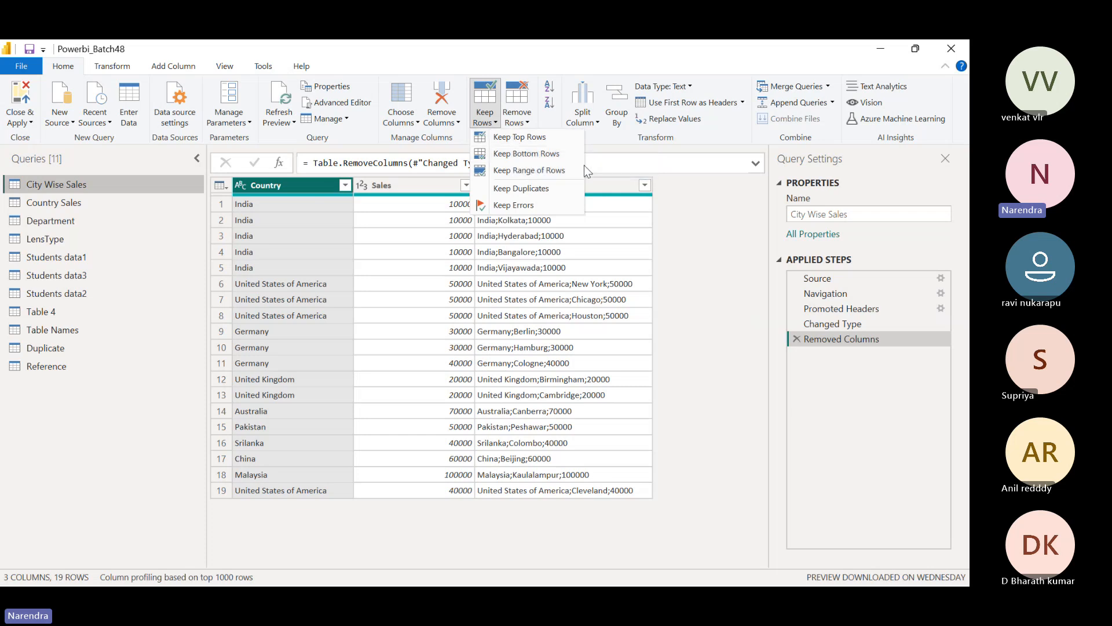
Keep only the top 5 rows of City Wise Sales and delete the resulting applied step again
left_click(523, 139)
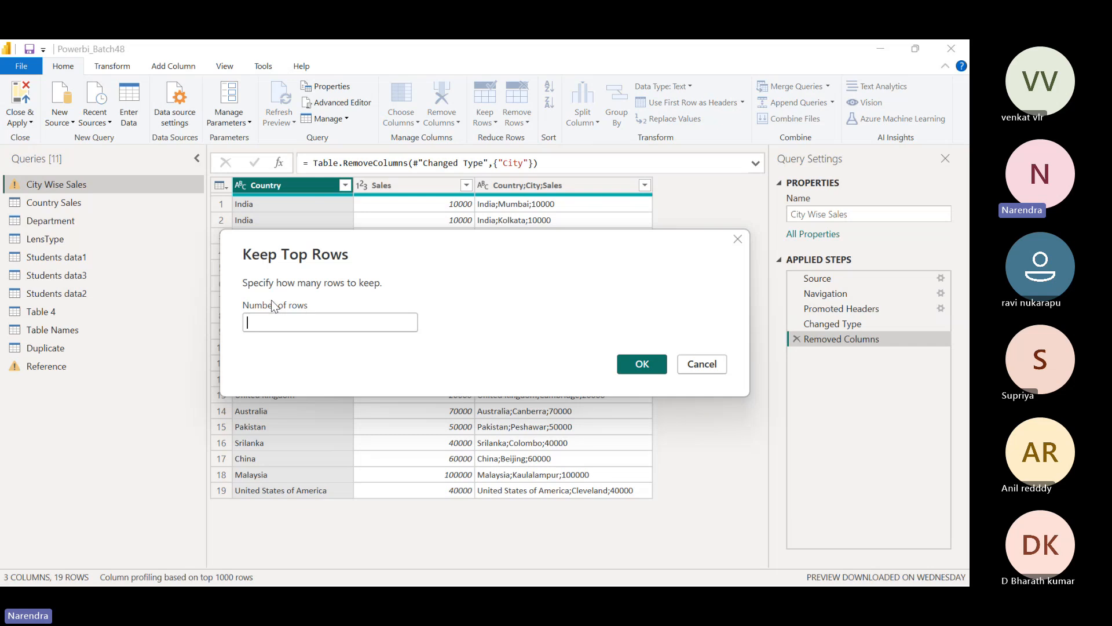
type("5")
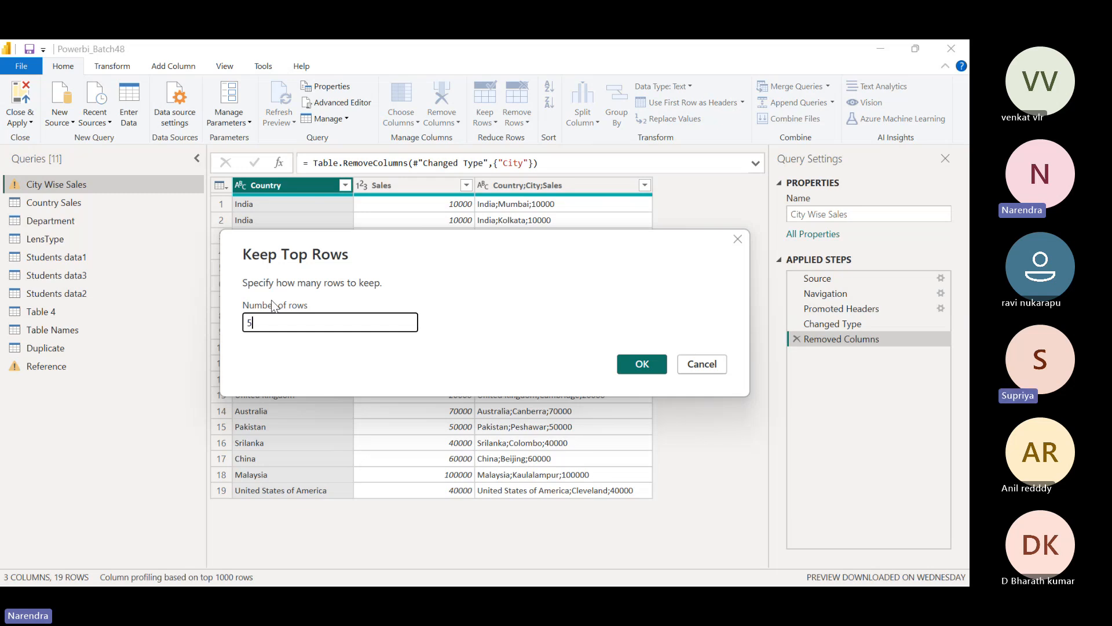
left_click(634, 358)
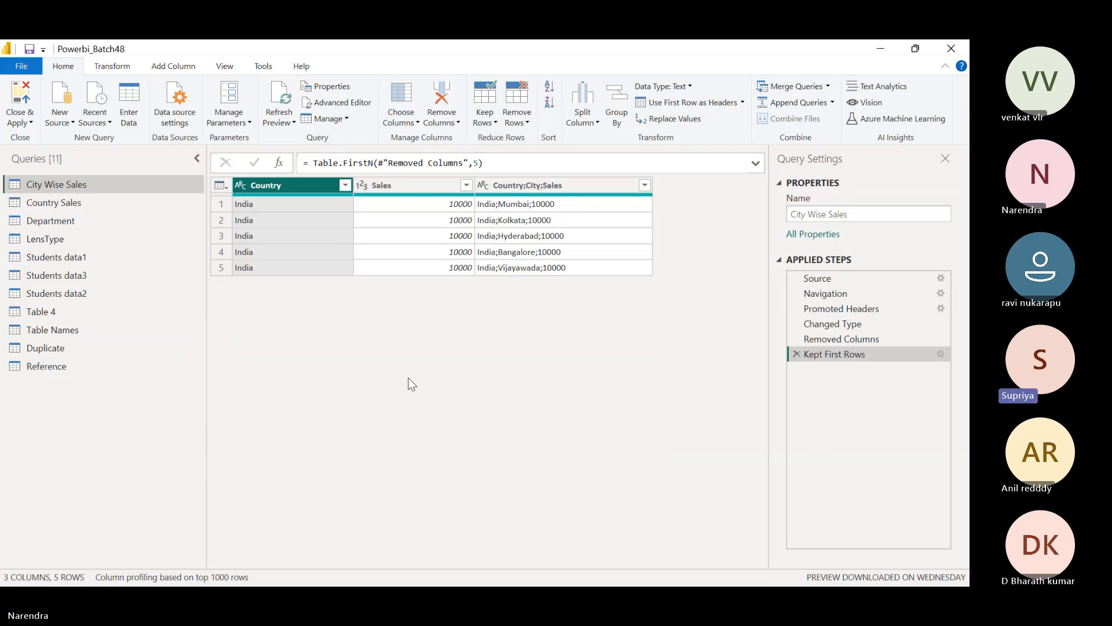
left_click(796, 354)
Remove the top 5 rows of City Wise Sales and delete the resulting applied step again
left_click(517, 116)
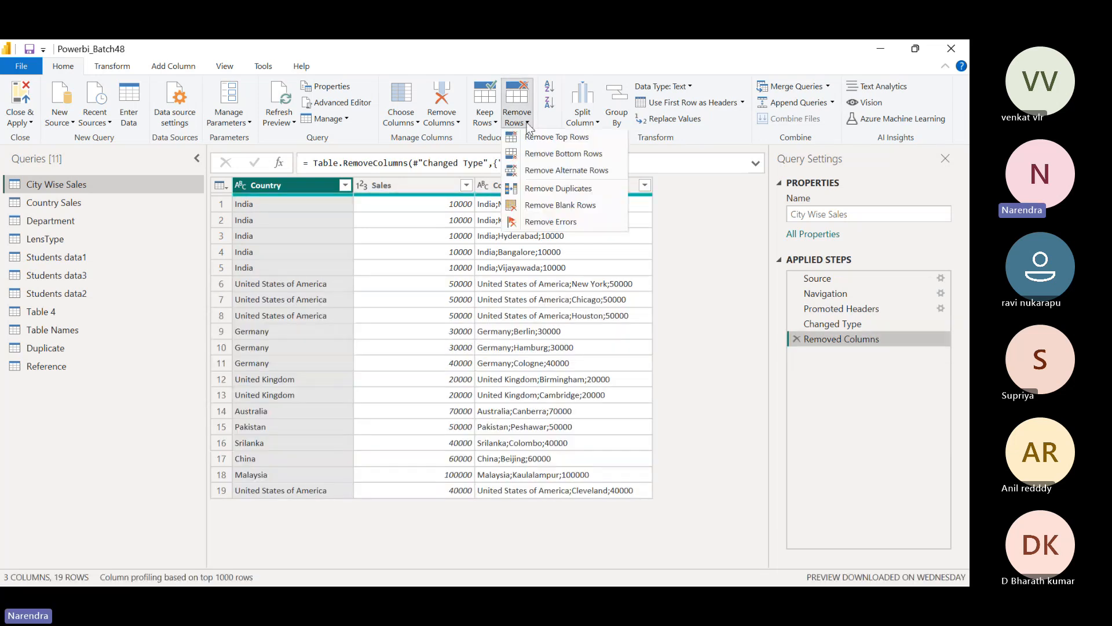
left_click(546, 138)
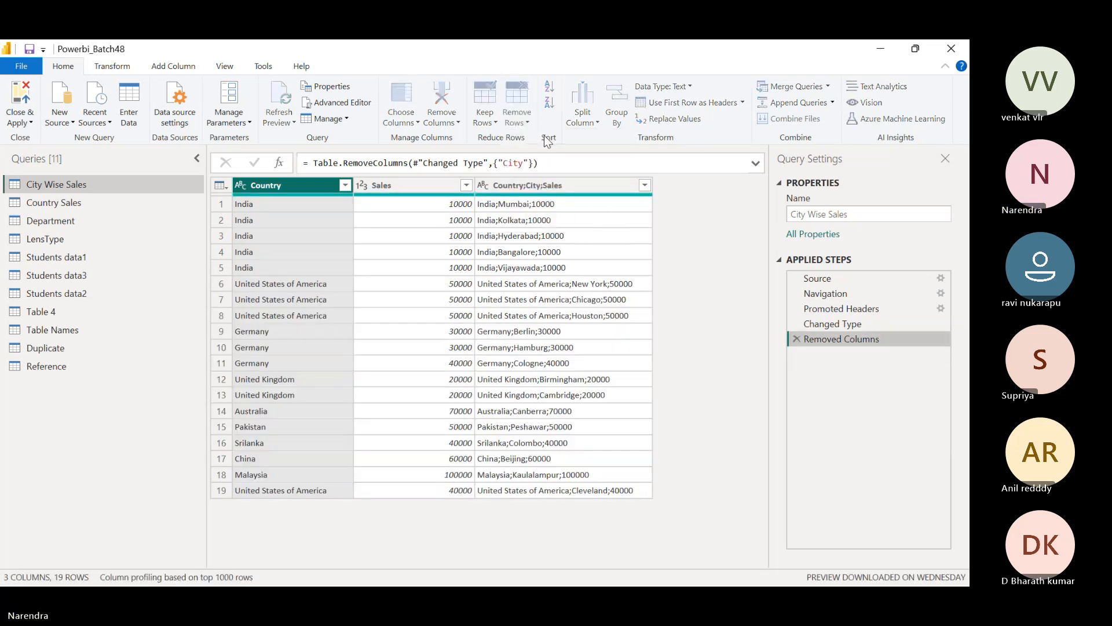
left_click(339, 325)
type("5")
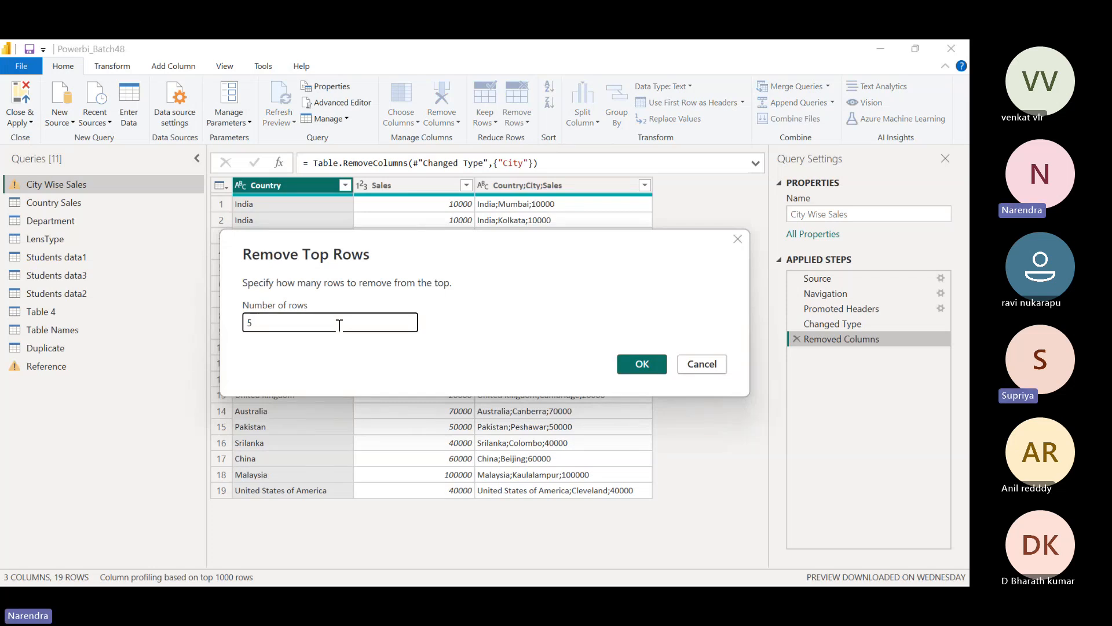
left_click(642, 364)
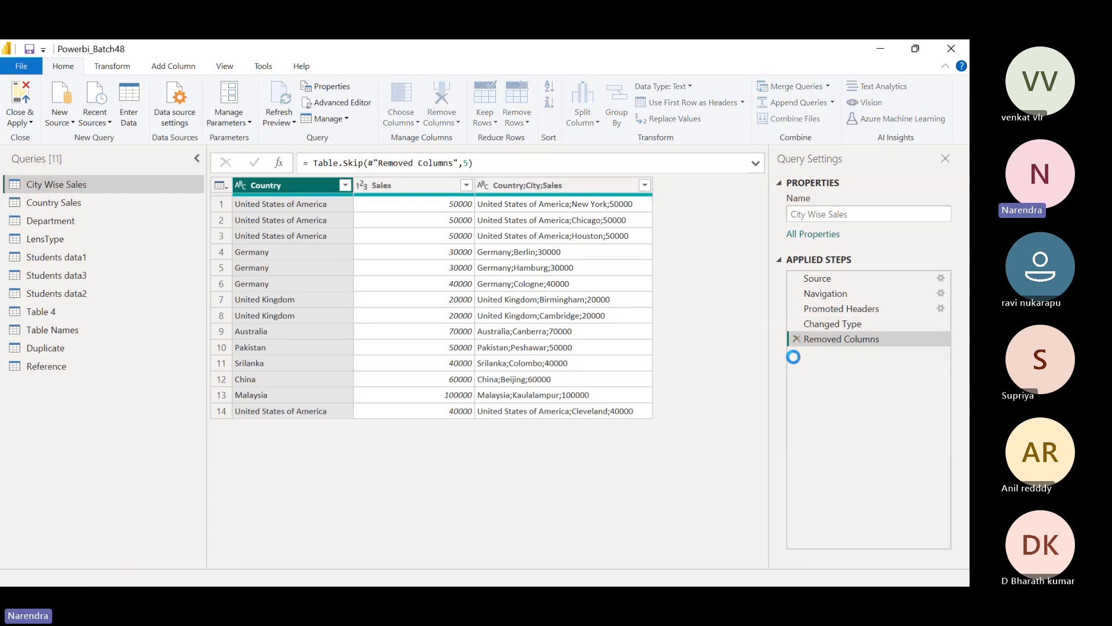
left_click(796, 354)
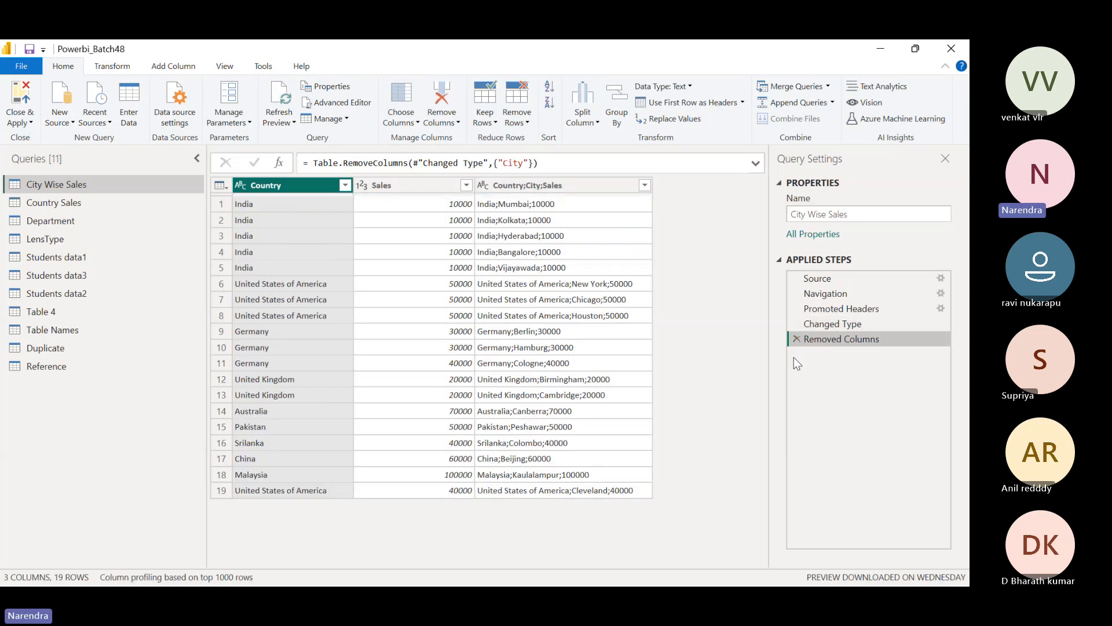
Keep only the bottom 3 rows of City Wise Sales and delete the resulting applied step again
left_click(490, 118)
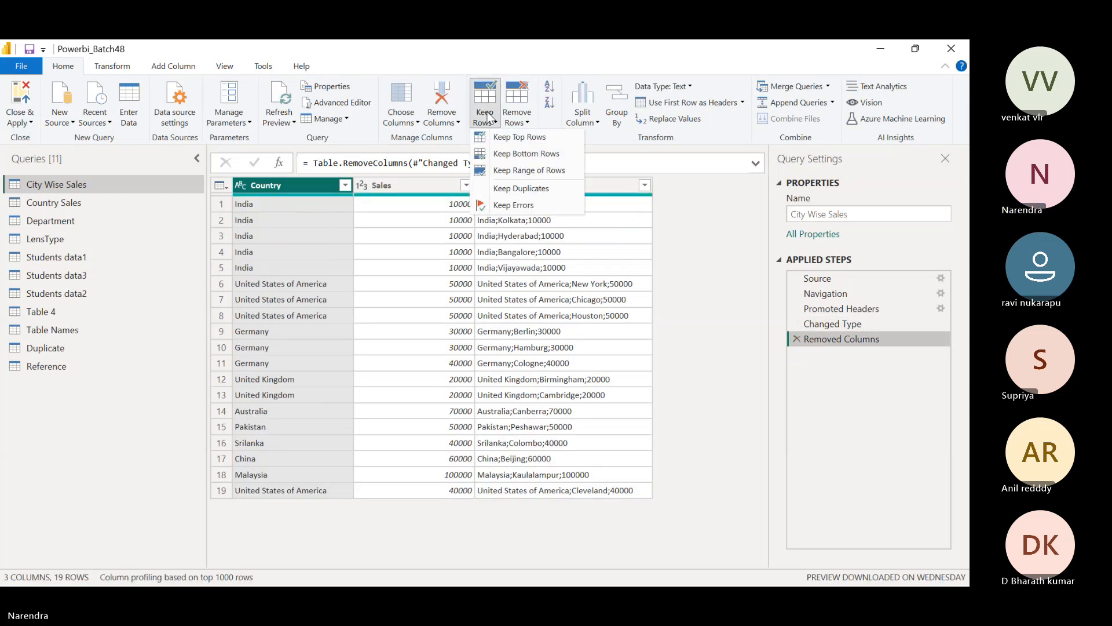
left_click(527, 125)
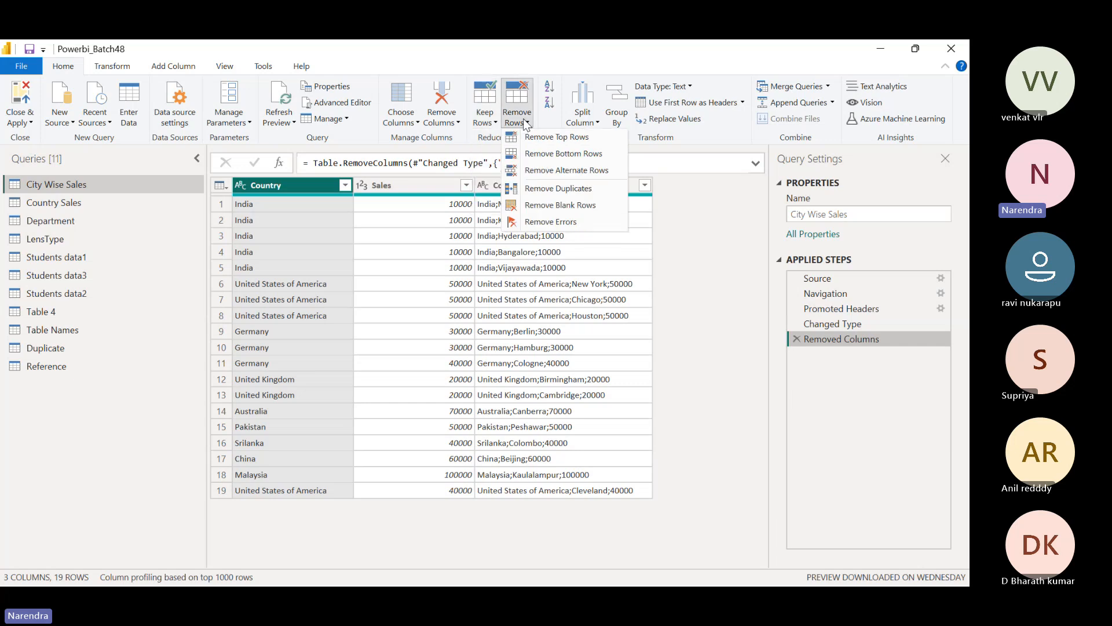
left_click(495, 124)
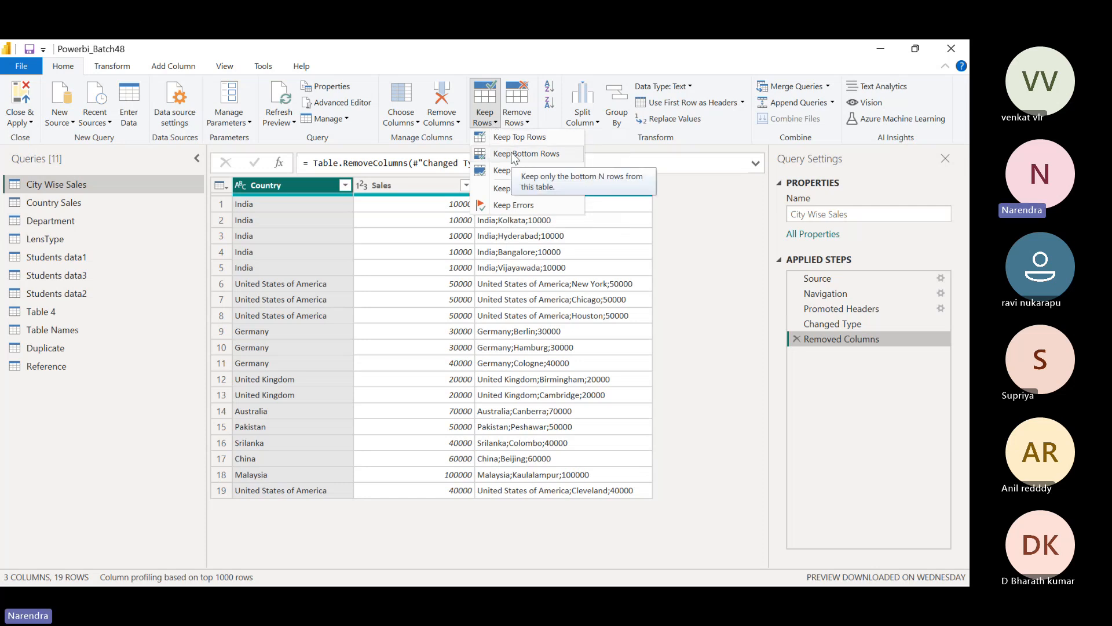
left_click(513, 154)
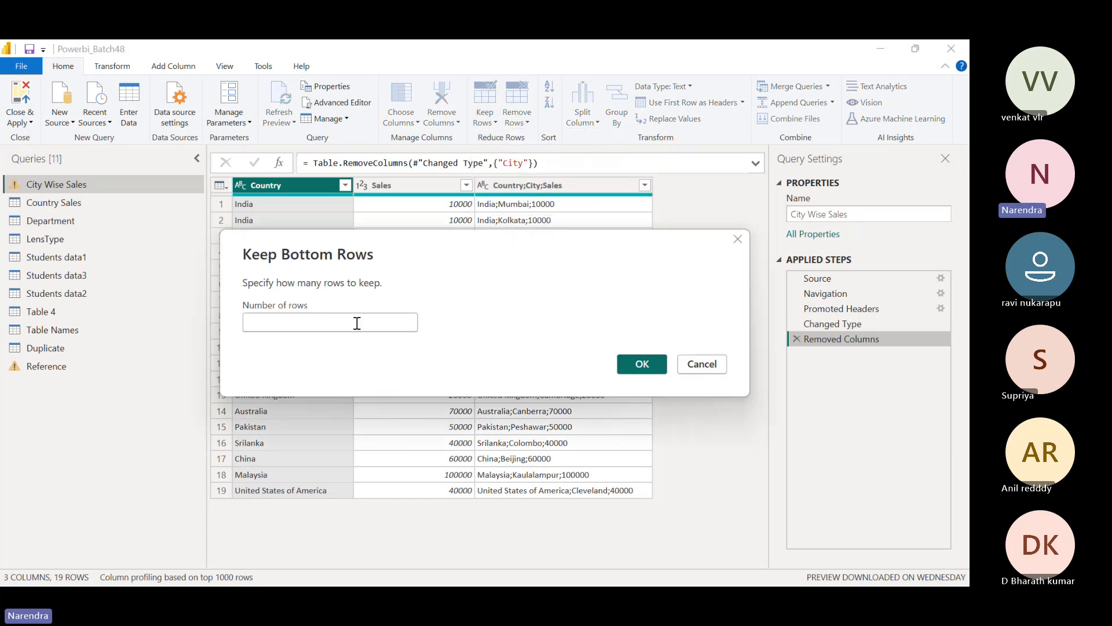
type("3")
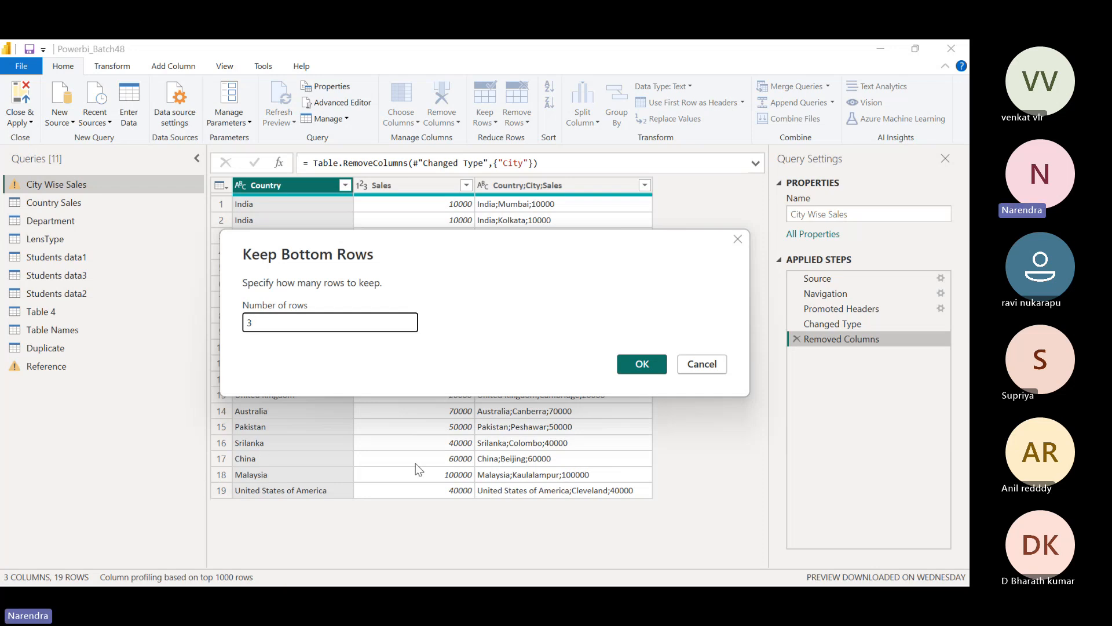
left_click(641, 364)
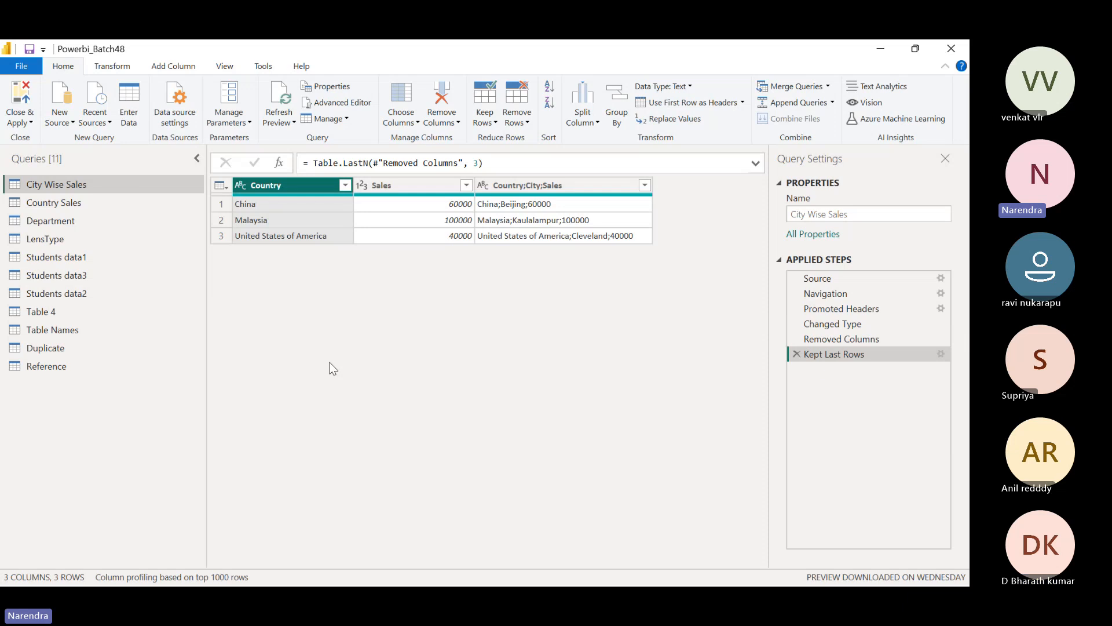
left_click(797, 354)
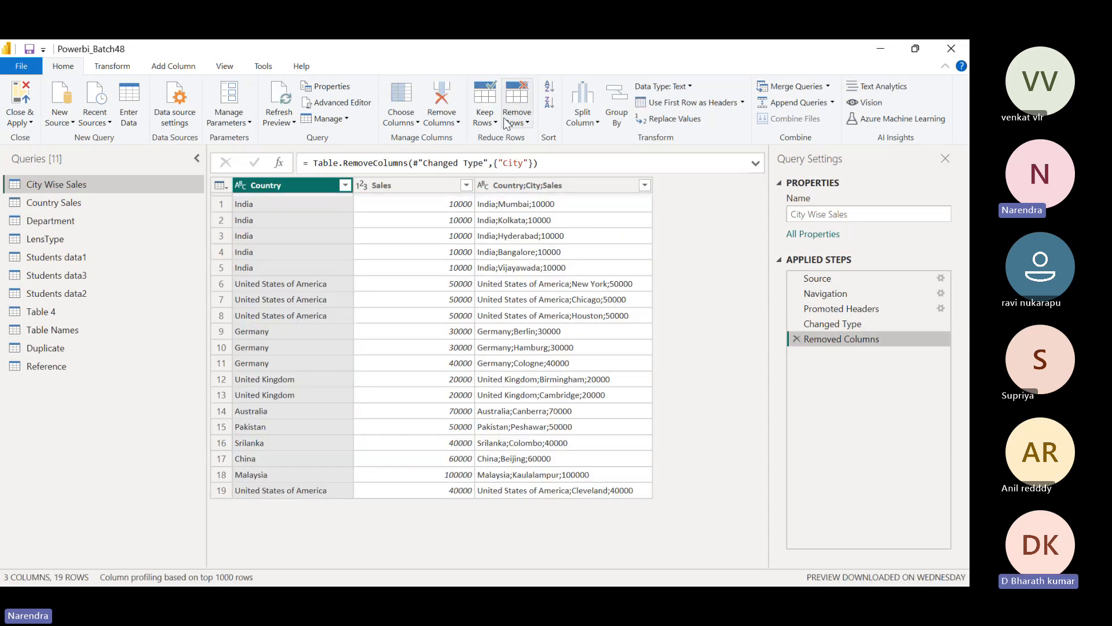
Remove the bottom 5 rows of City Wise Sales and delete the resulting applied step again
left_click(513, 120)
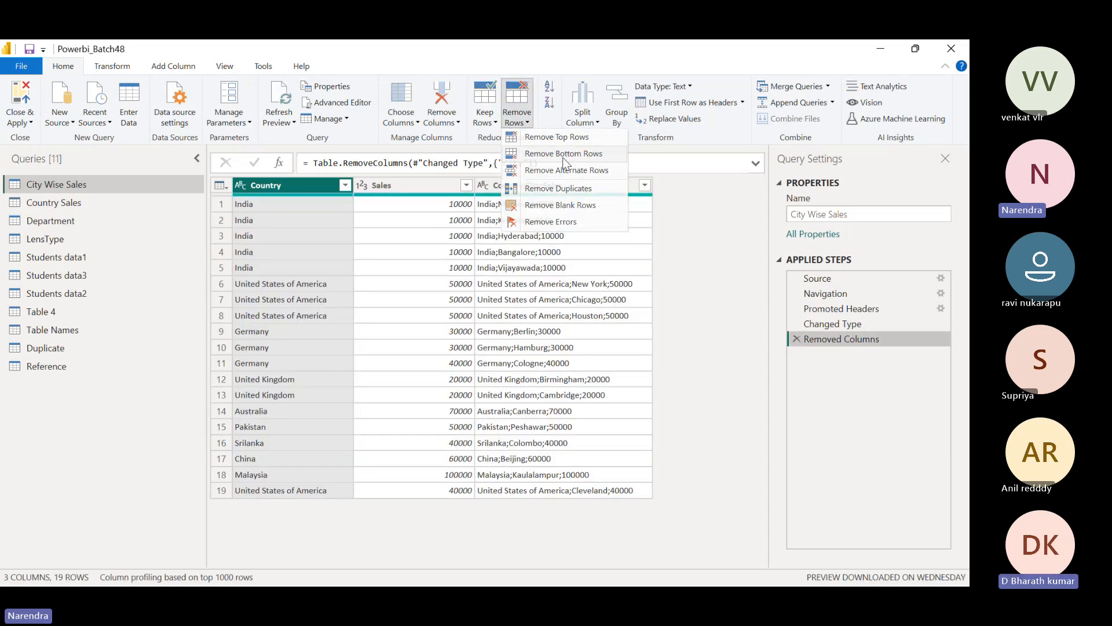
left_click(562, 158)
type("5")
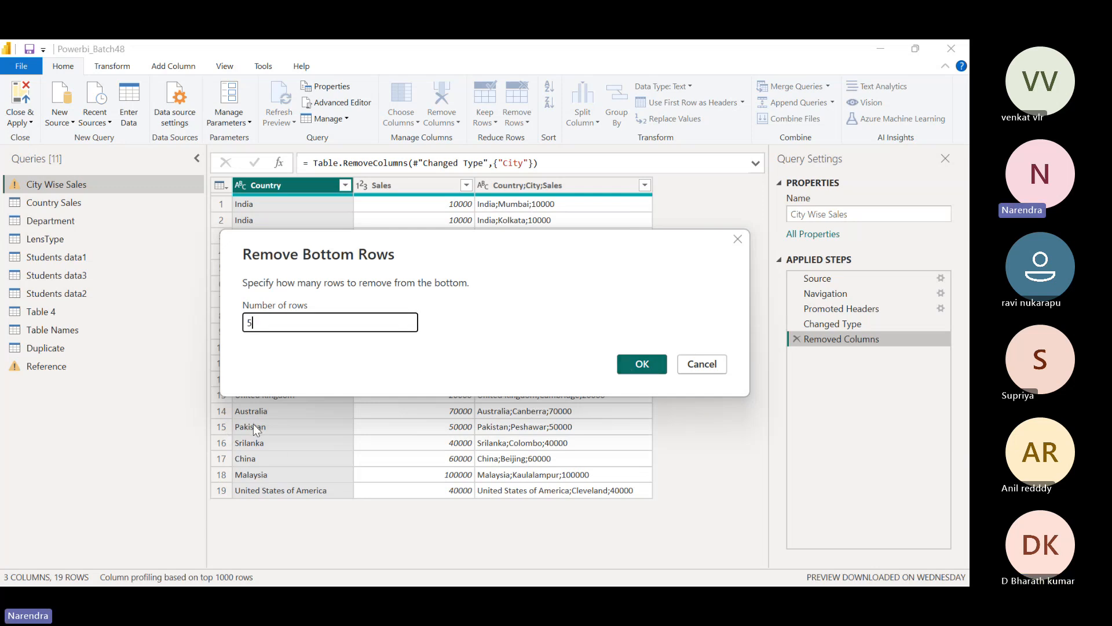
left_click(646, 367)
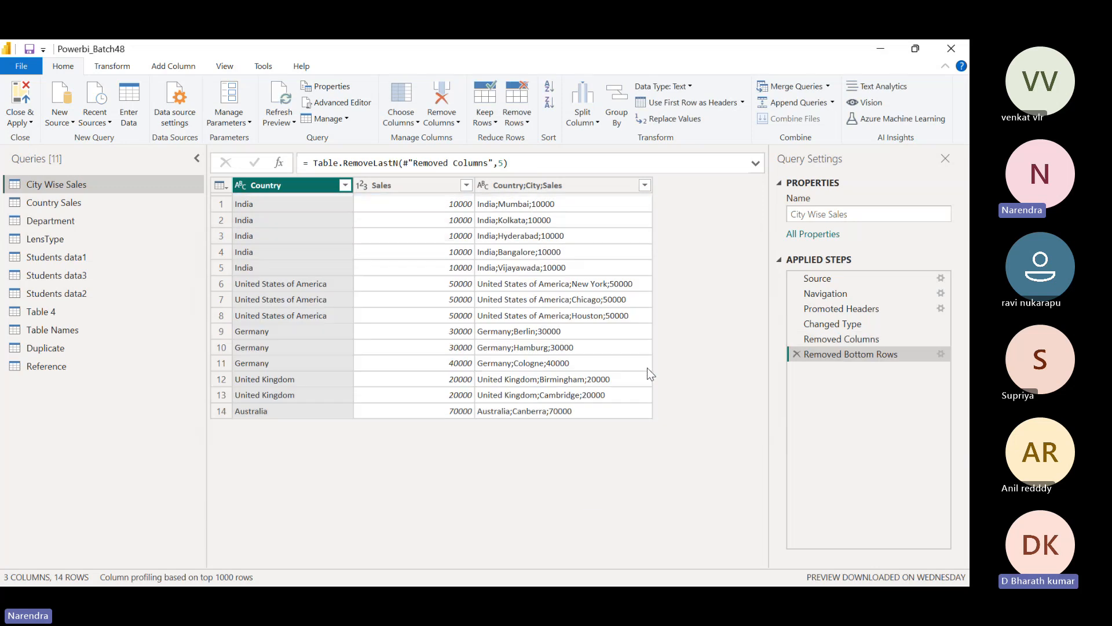
left_click(797, 354)
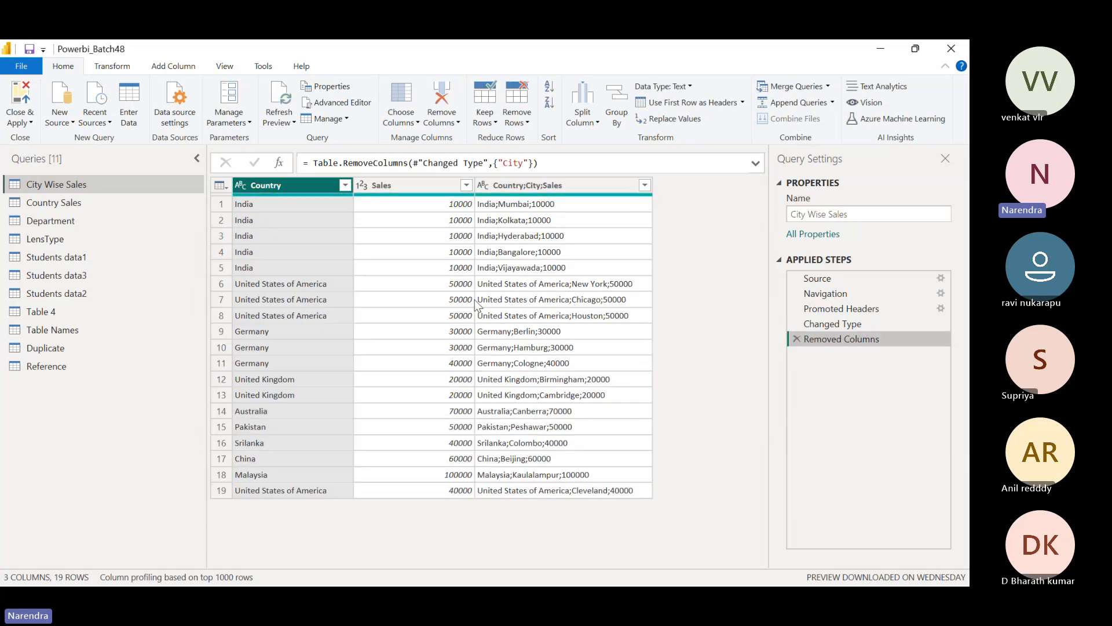
Keep a range of rows in City Wise Sales with first row 6 and number of rows 3
left_click(486, 125)
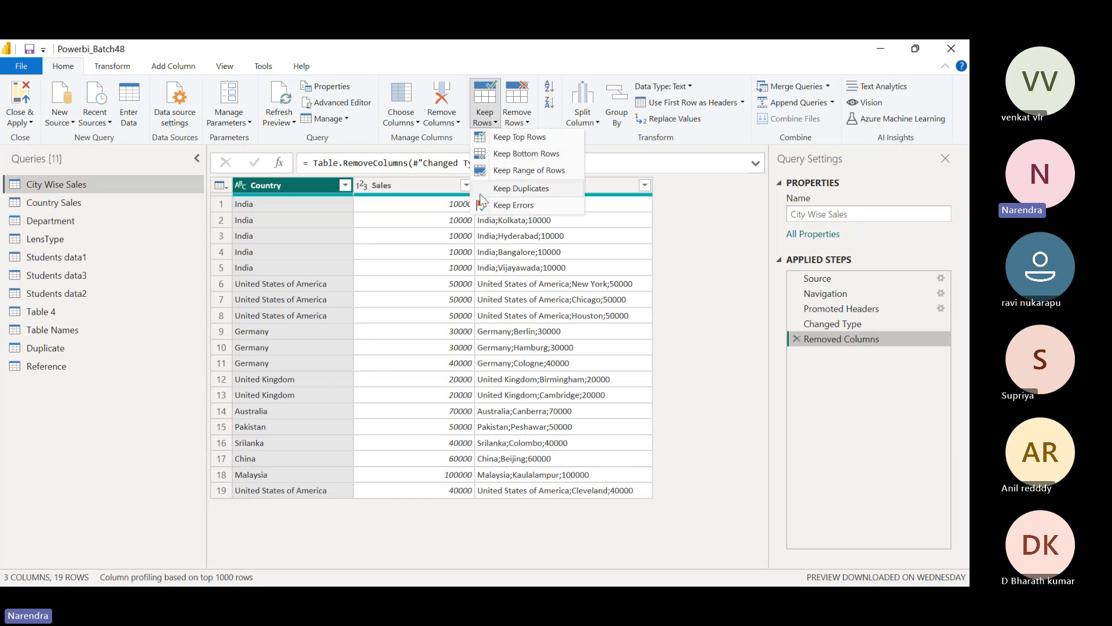
left_click(523, 169)
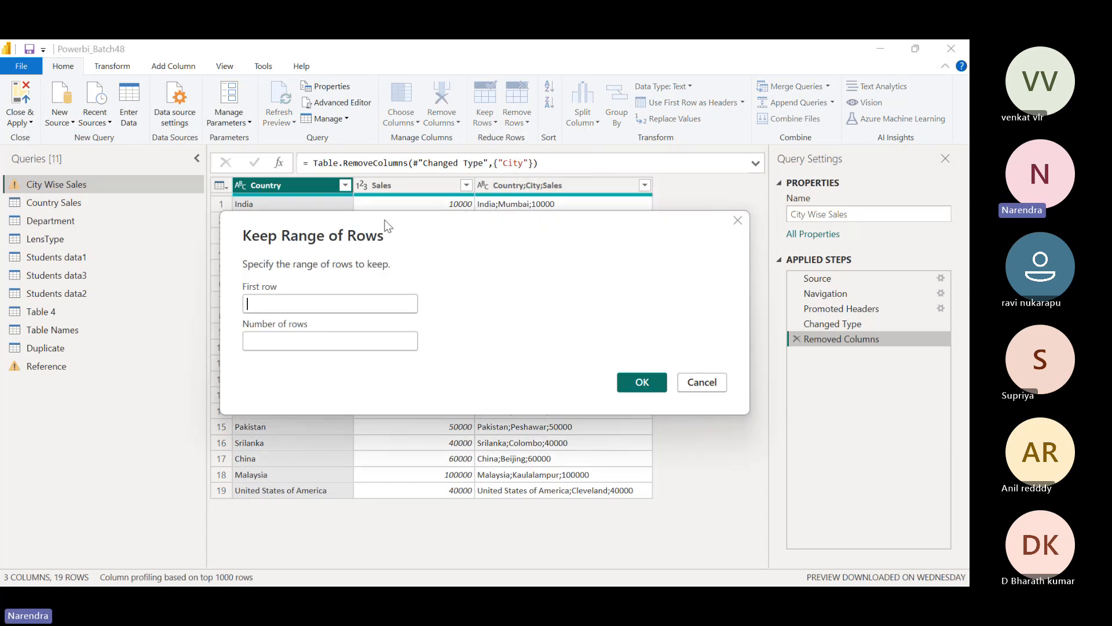
left_click_drag(443, 303, 505, 329)
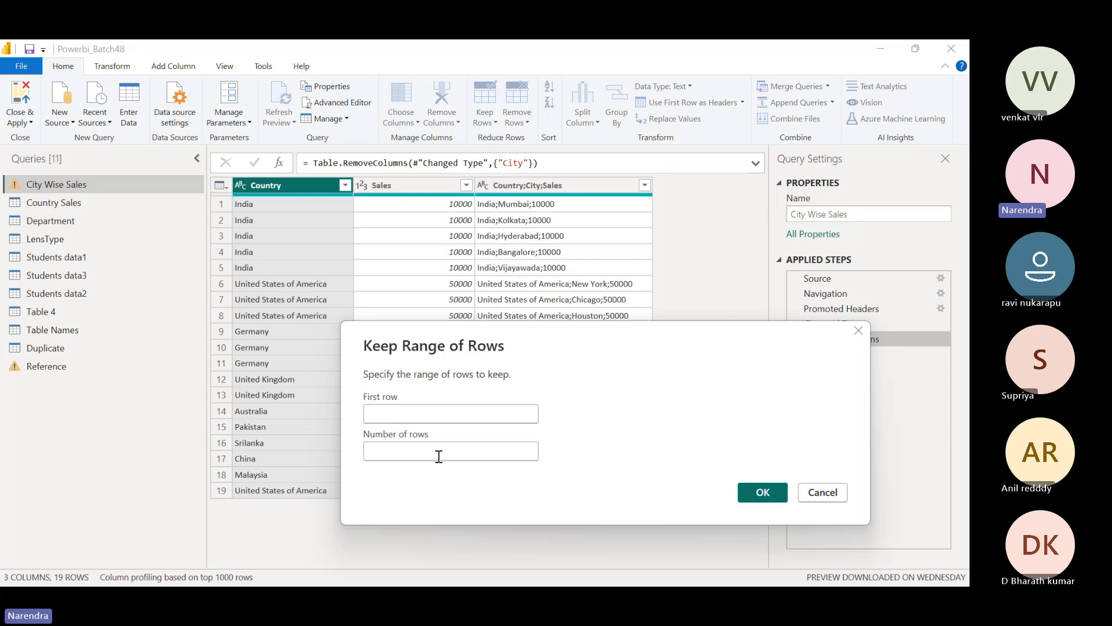
left_click(400, 415)
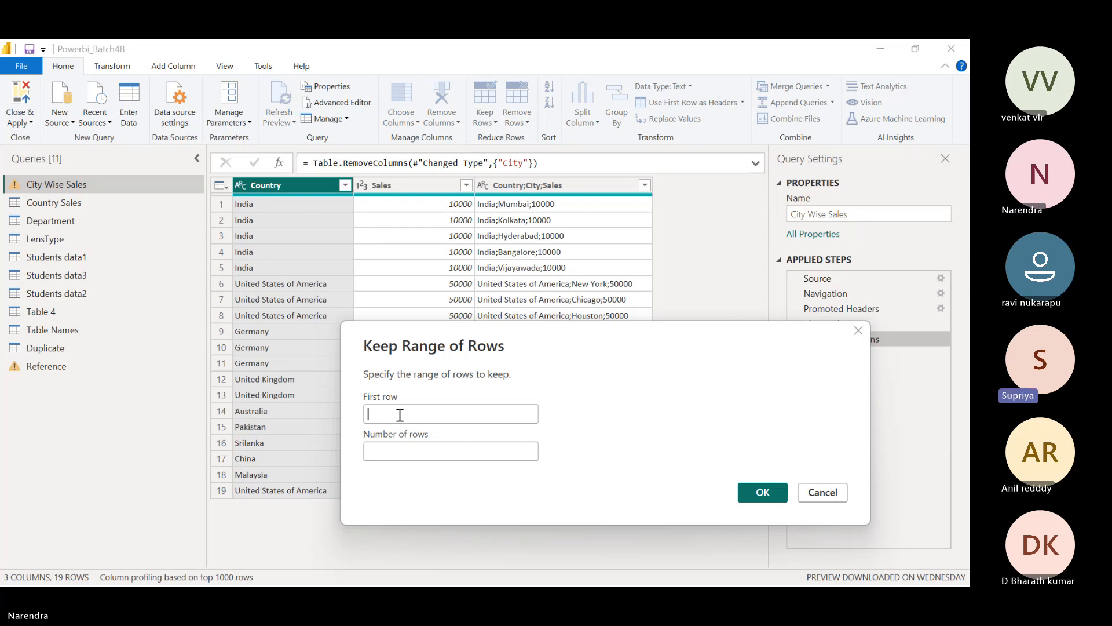
type("6")
left_click(414, 449)
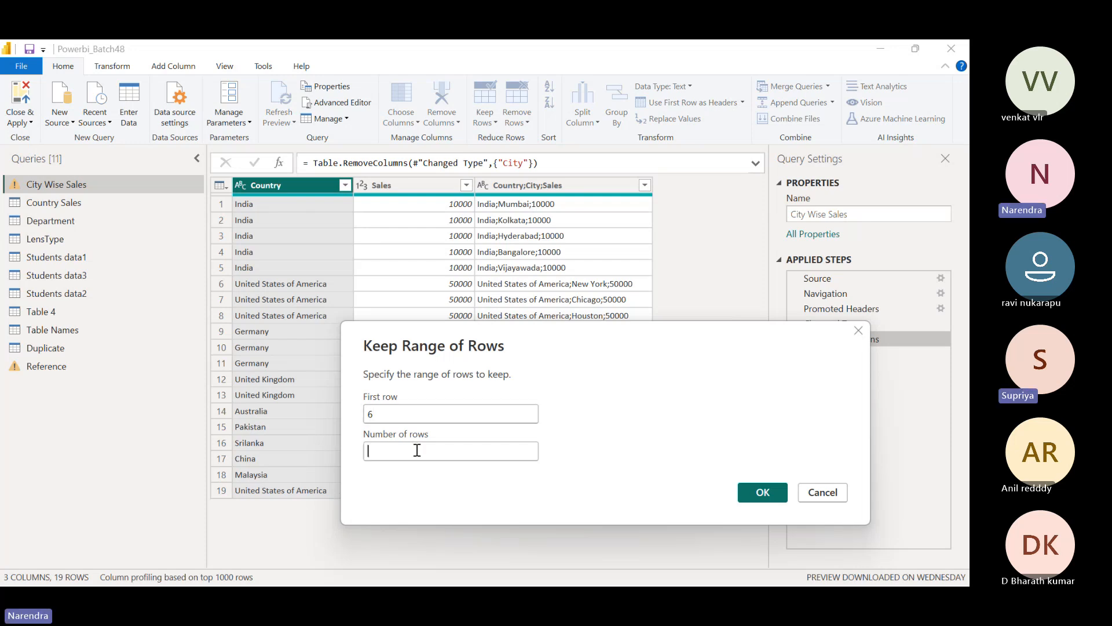
type("3")
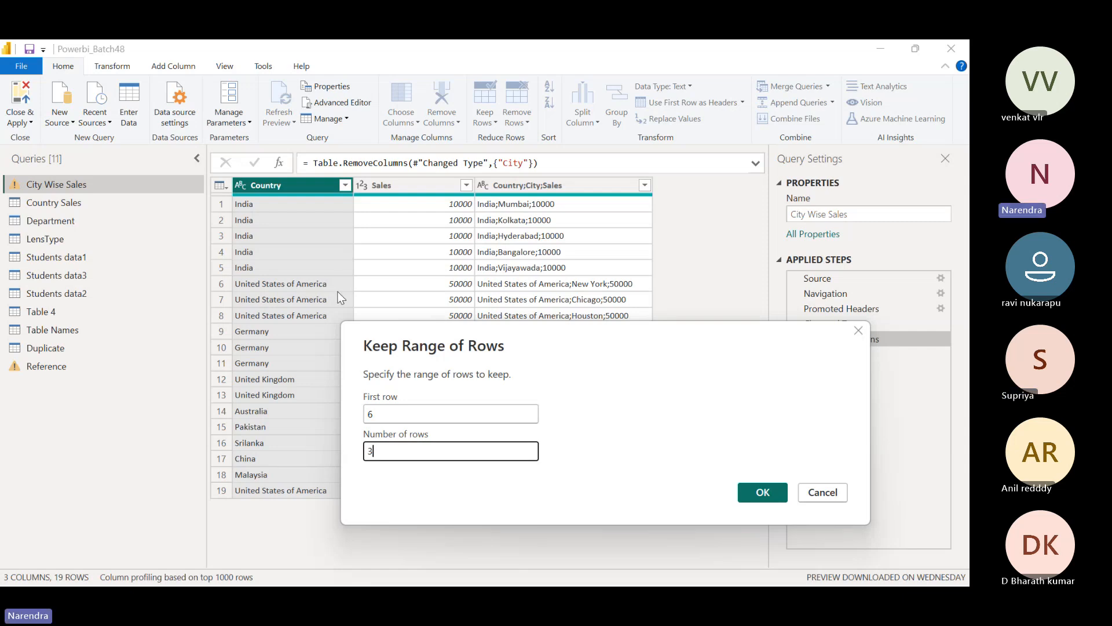
left_click(775, 492)
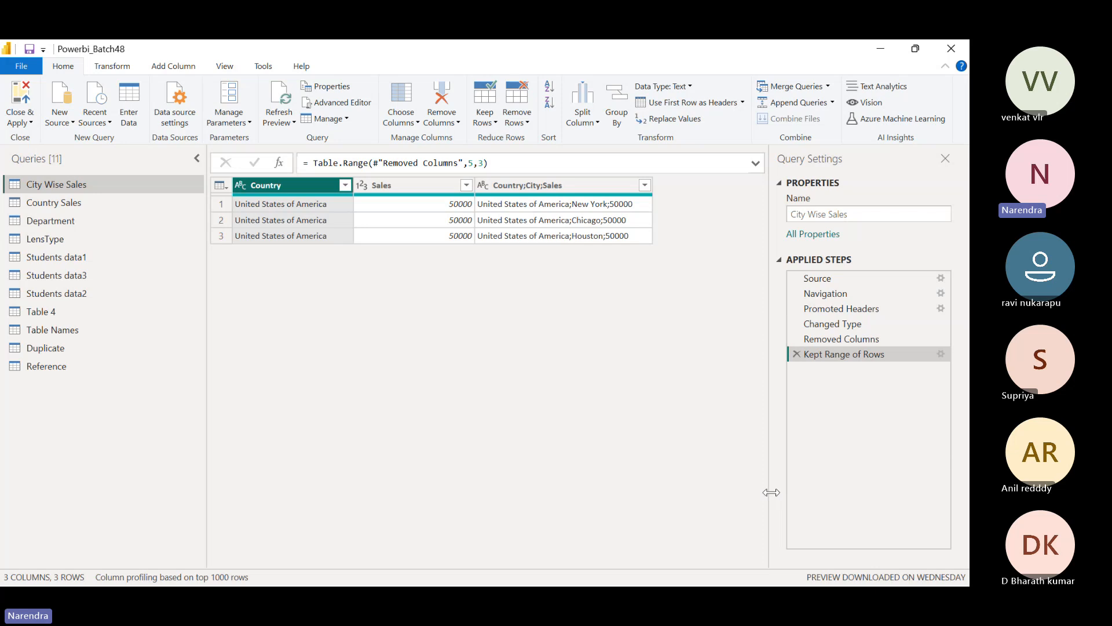
Compare the table at the Removed Columns and Kept Range of Rows steps, and delete the Kept Range of Rows step
left_click(840, 340)
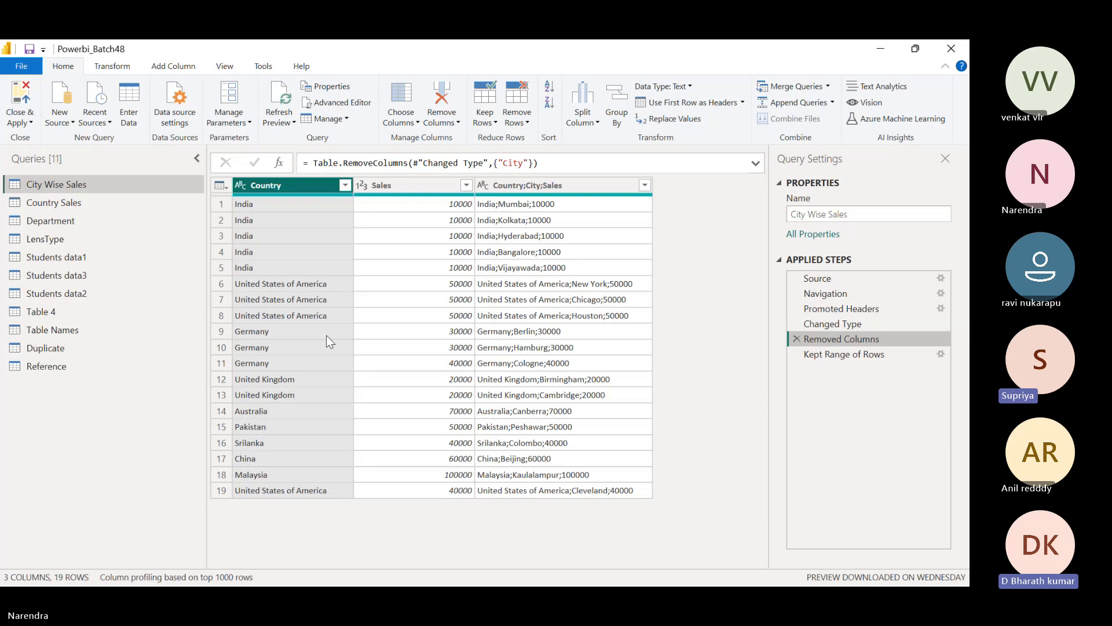
left_click(839, 357)
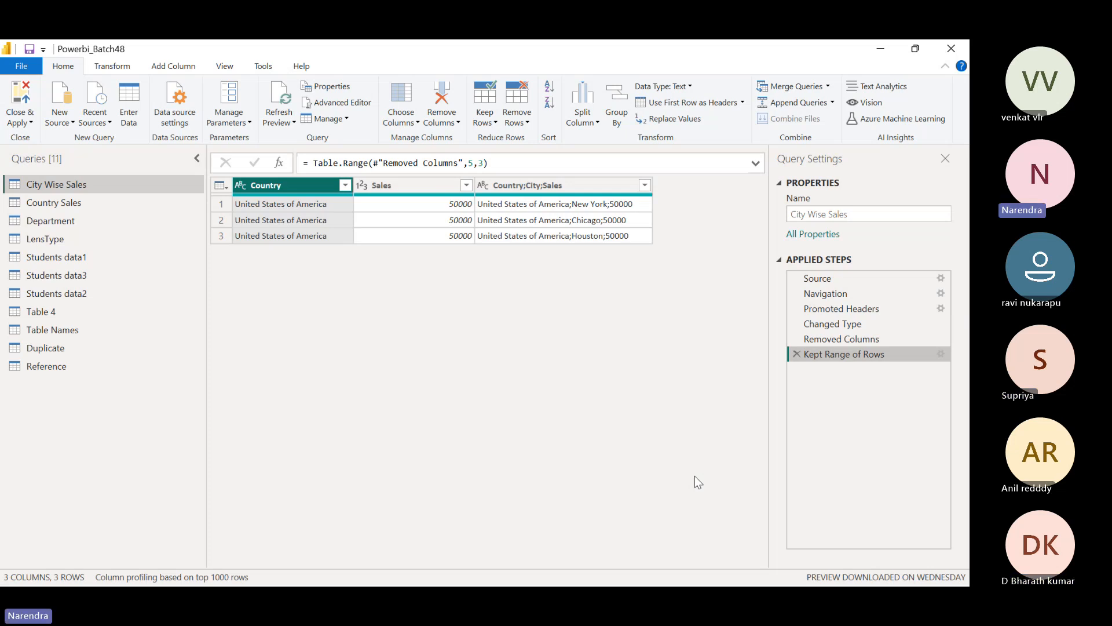
left_click(819, 342)
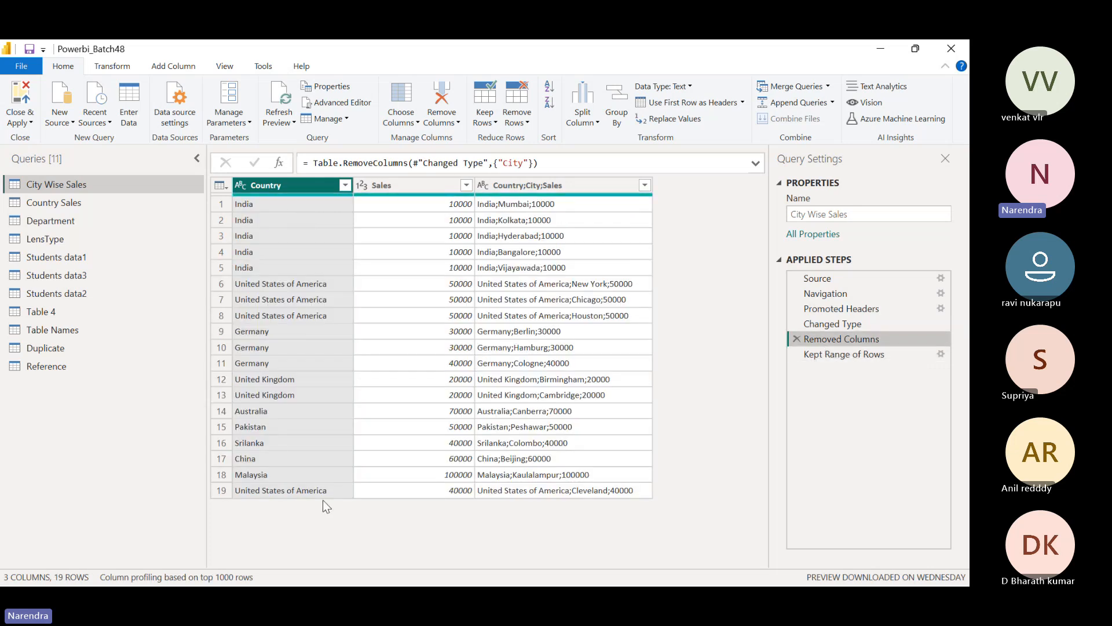
left_click(845, 354)
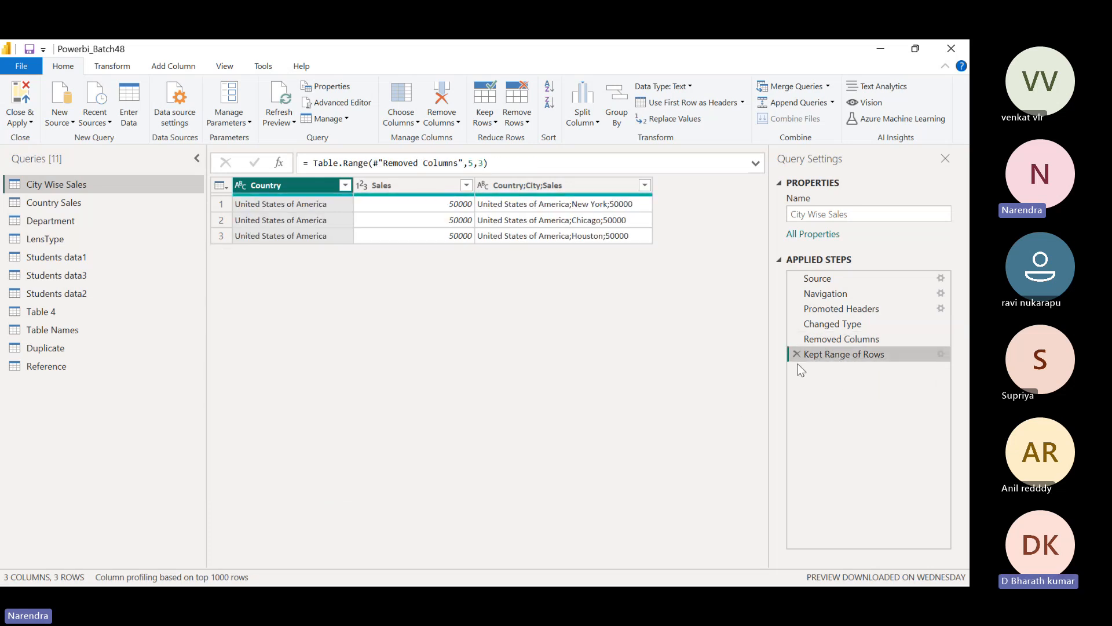
left_click(797, 354)
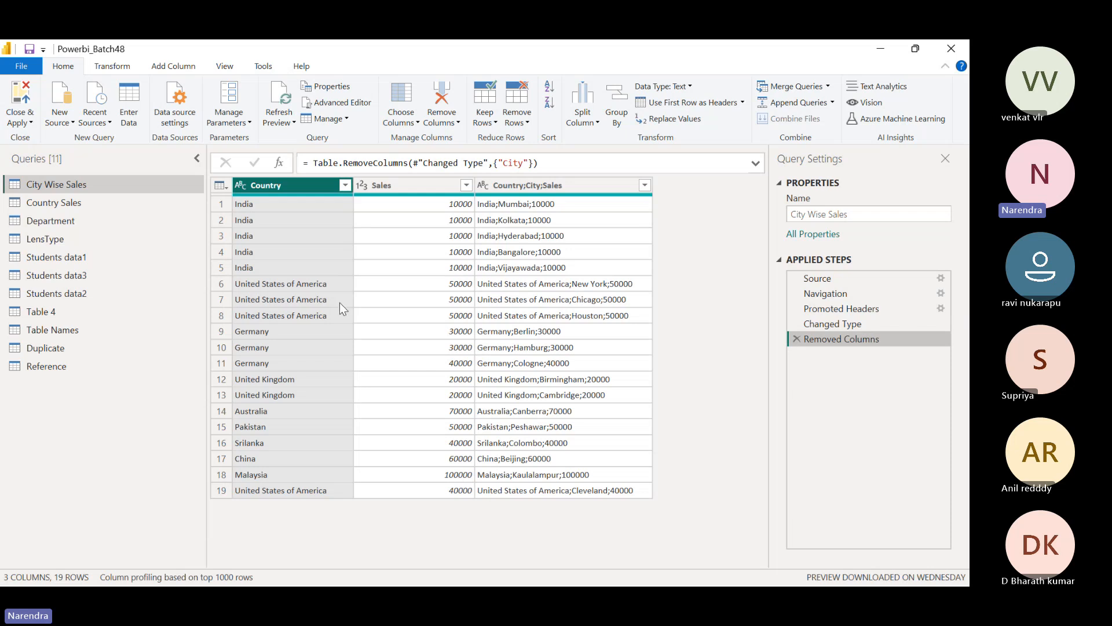
Filter the Country column to United States of America by searching for "united" and excluding United Kingdom, and delete the resulting applied step again
left_click(345, 185)
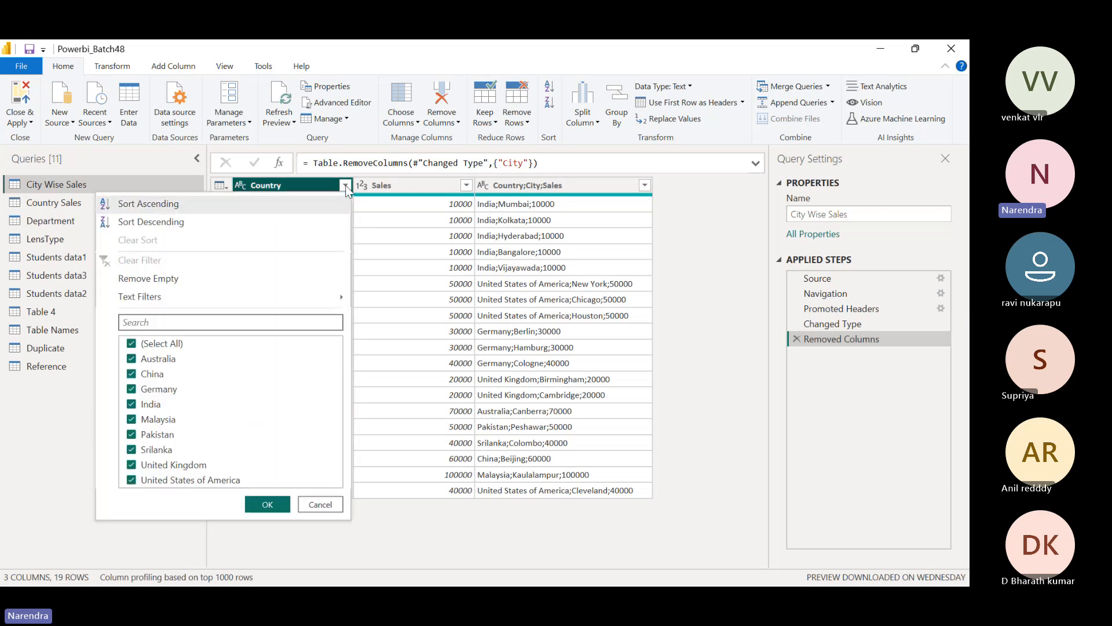
left_click(168, 324)
type("uni")
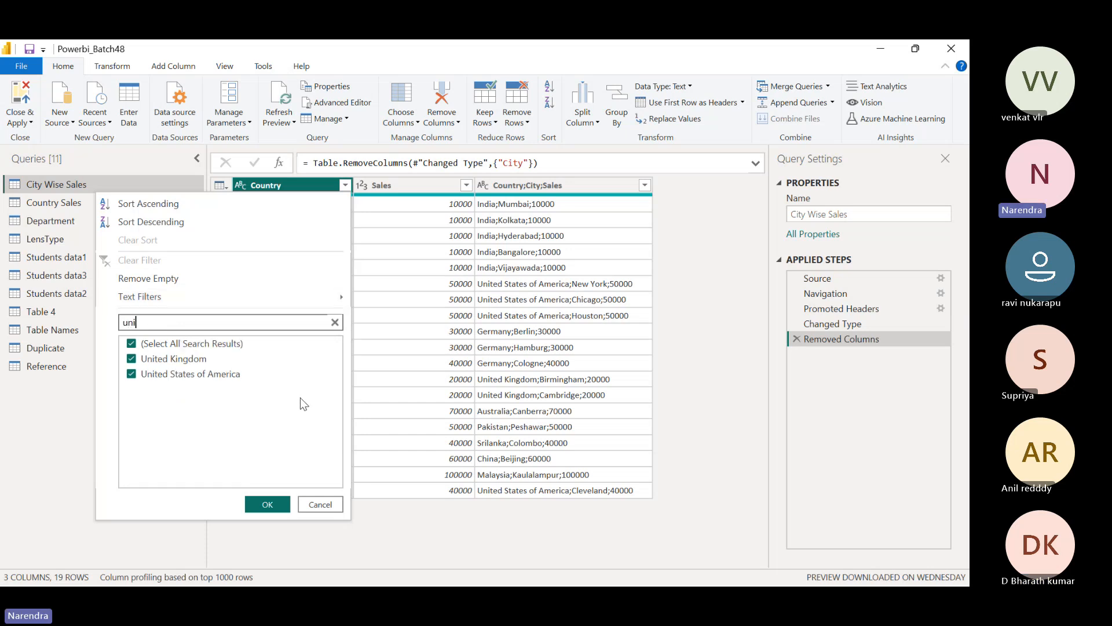
type("ted")
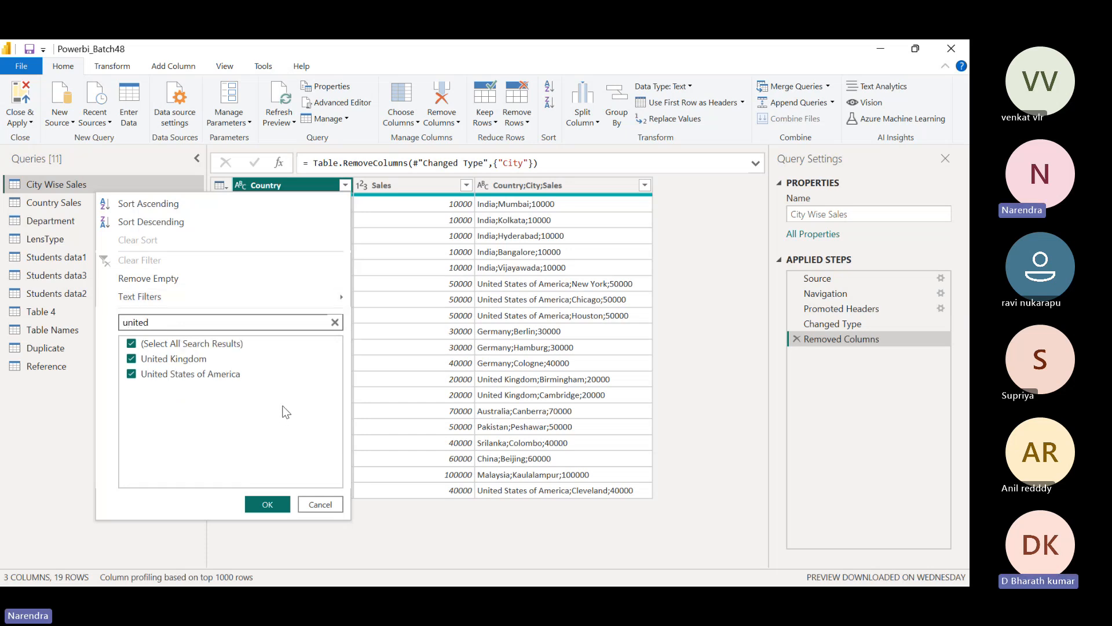
left_click(203, 360)
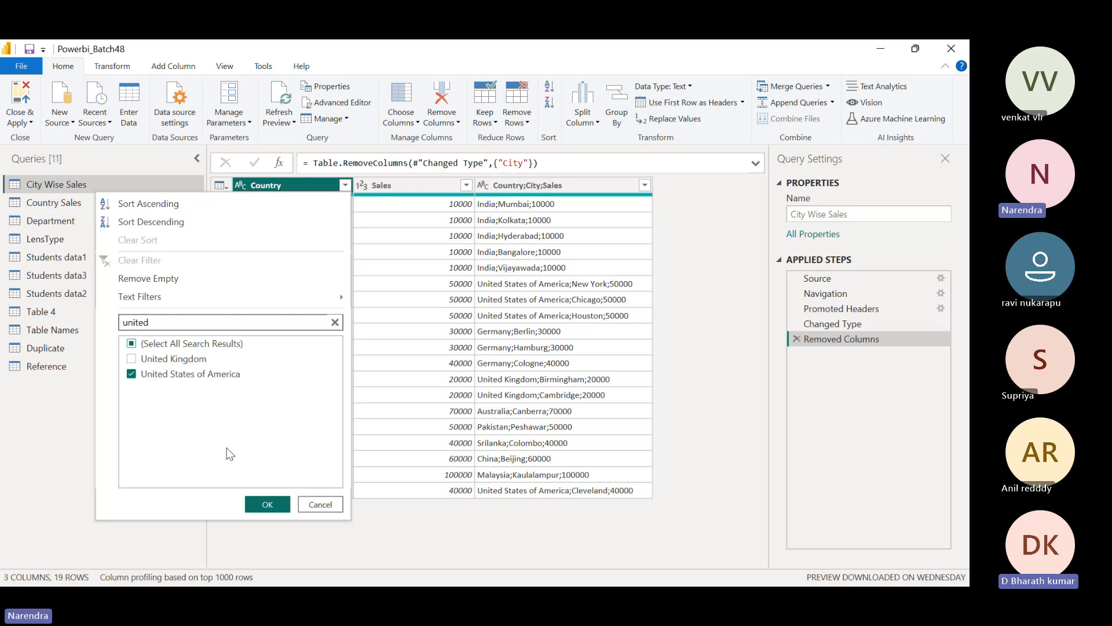
left_click(268, 504)
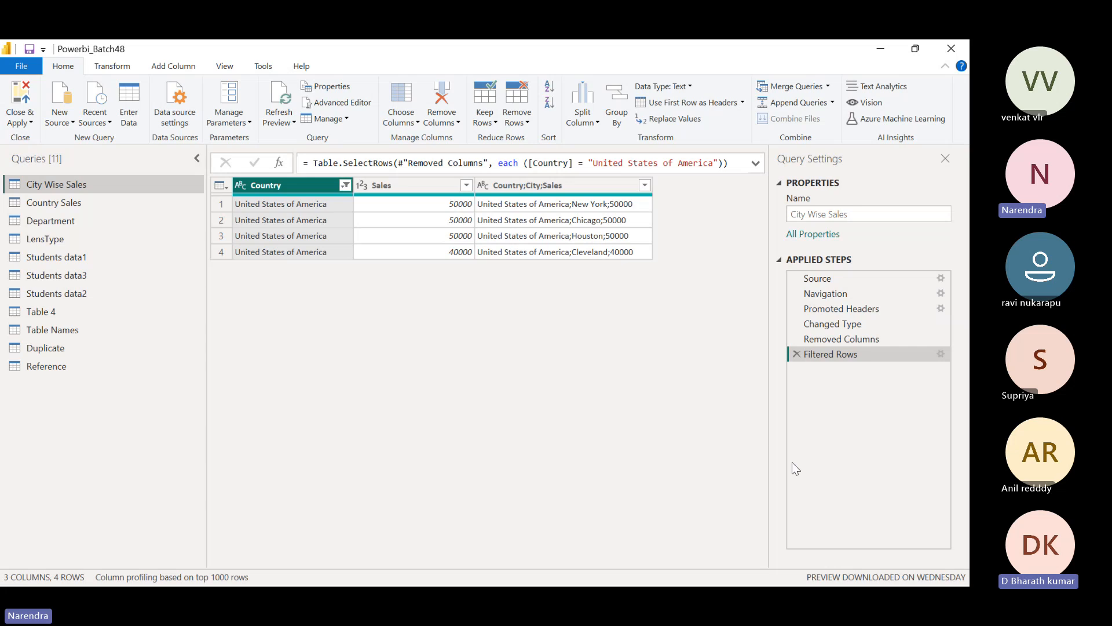
left_click(796, 354)
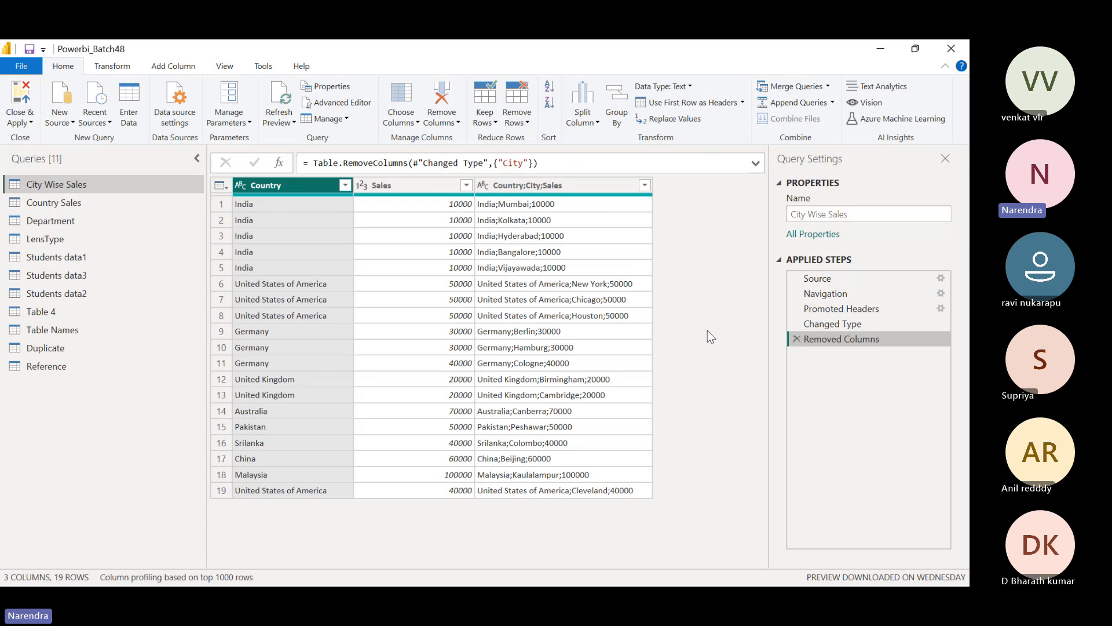
Review the options for removing rows and the filter choices of the Country and Sales columns, including the number filters
left_click(517, 122)
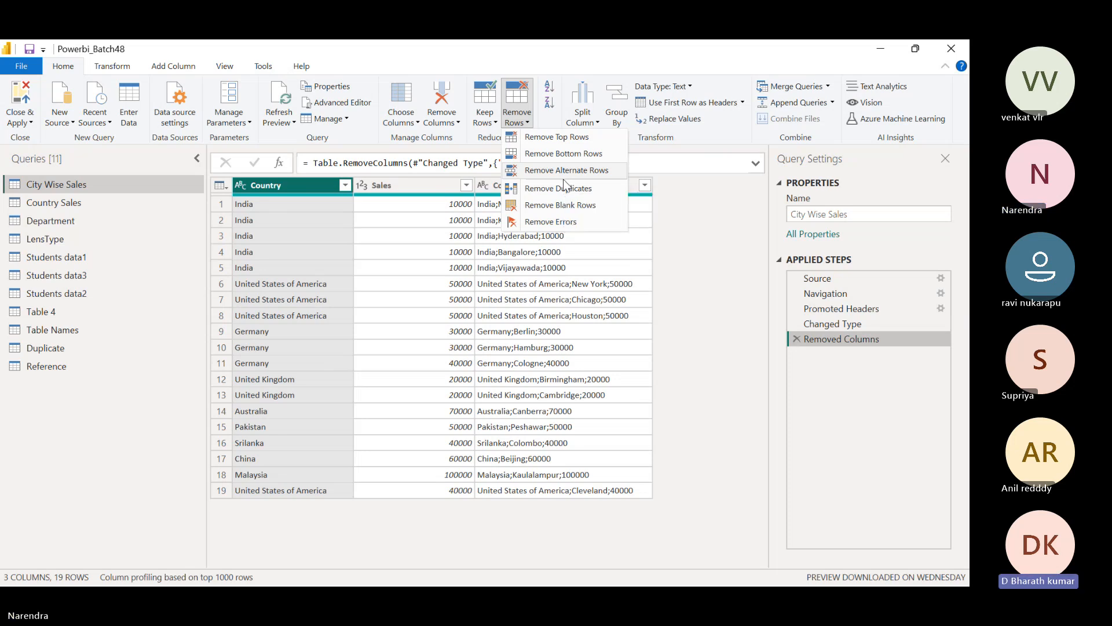
left_click(649, 343)
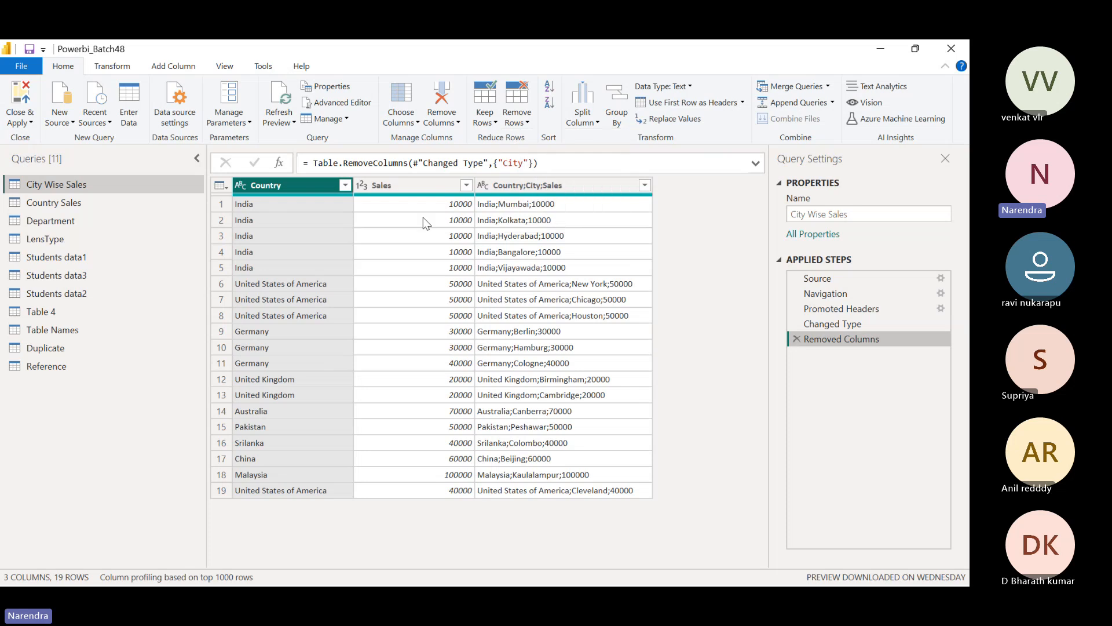
left_click(345, 185)
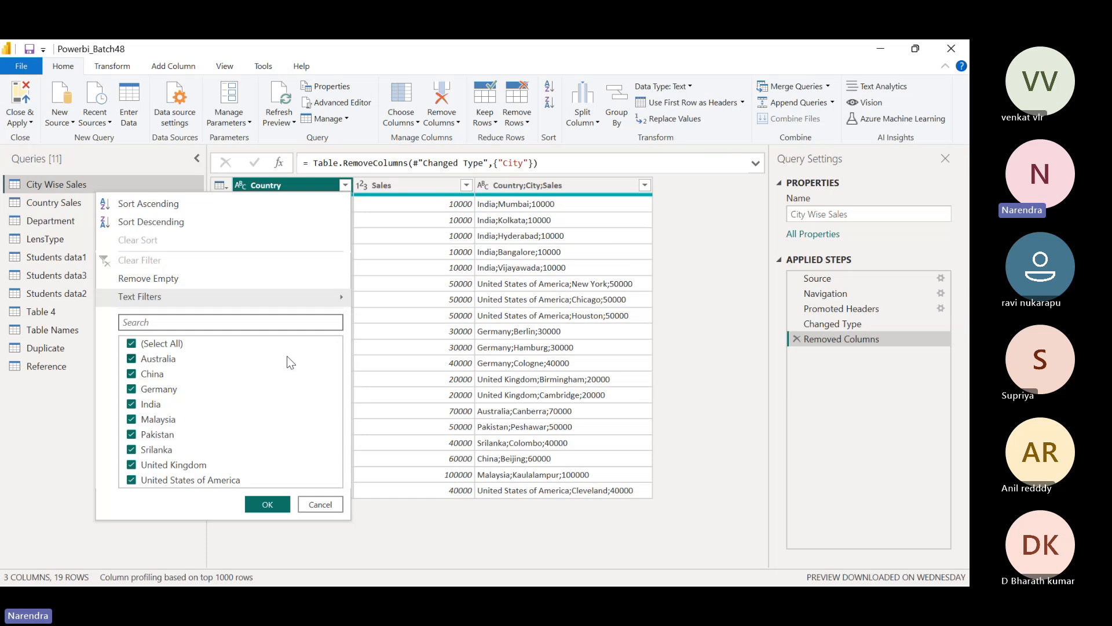
left_click(690, 407)
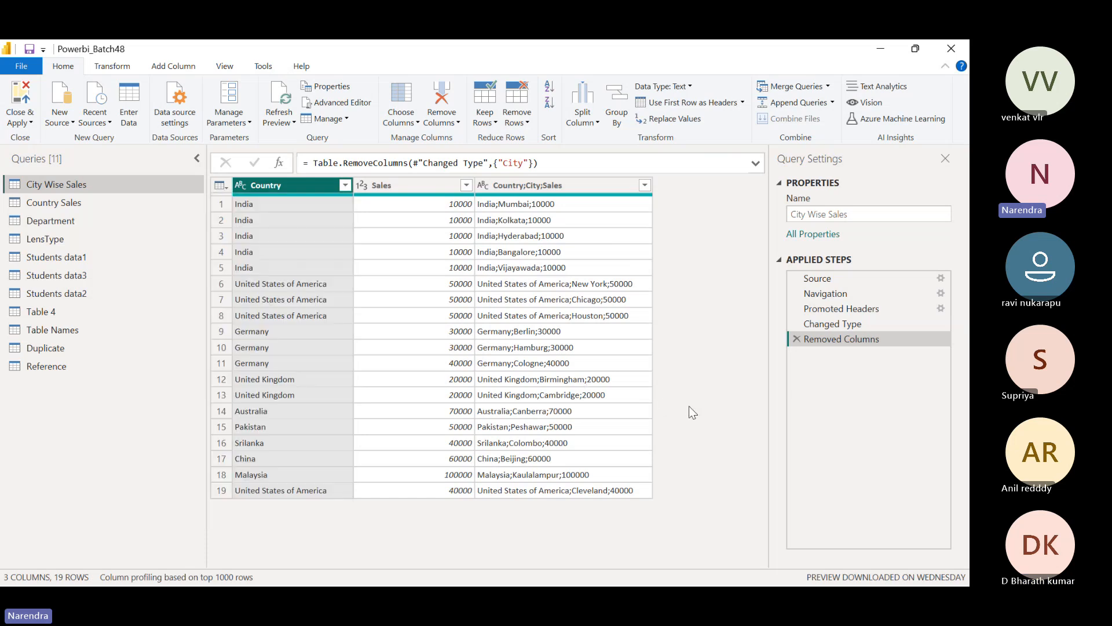
left_click(467, 185)
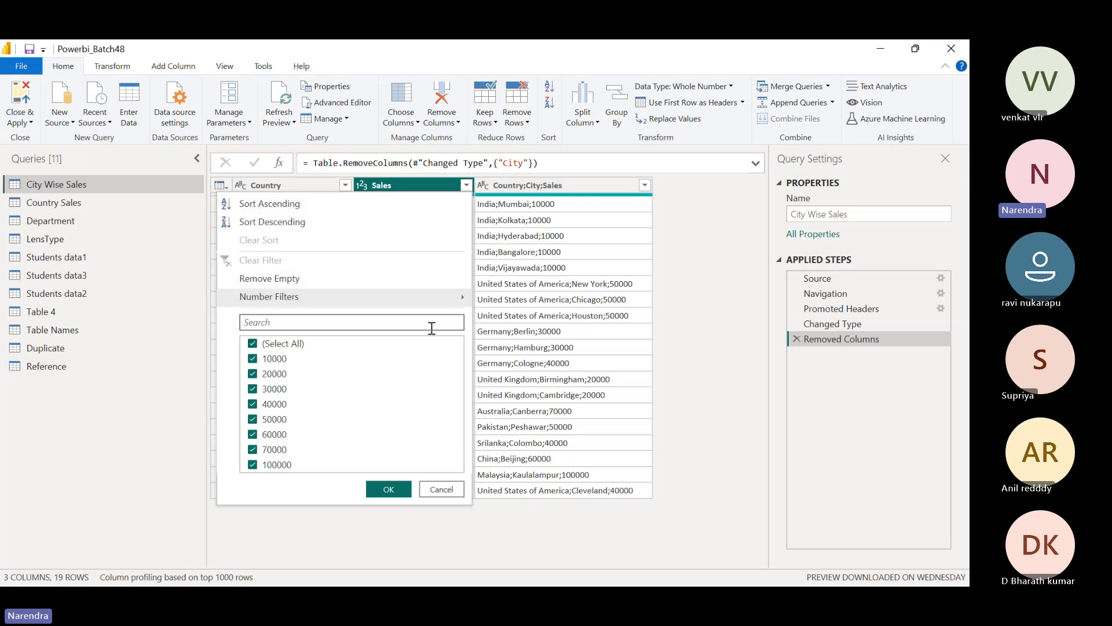
mouse_move(445, 299)
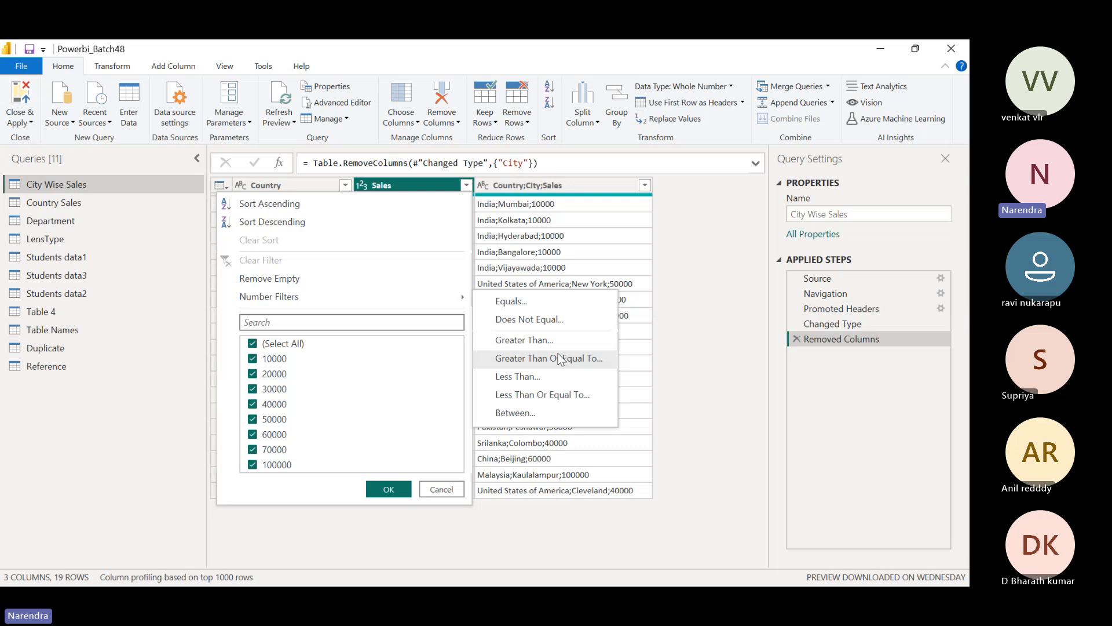
left_click(723, 383)
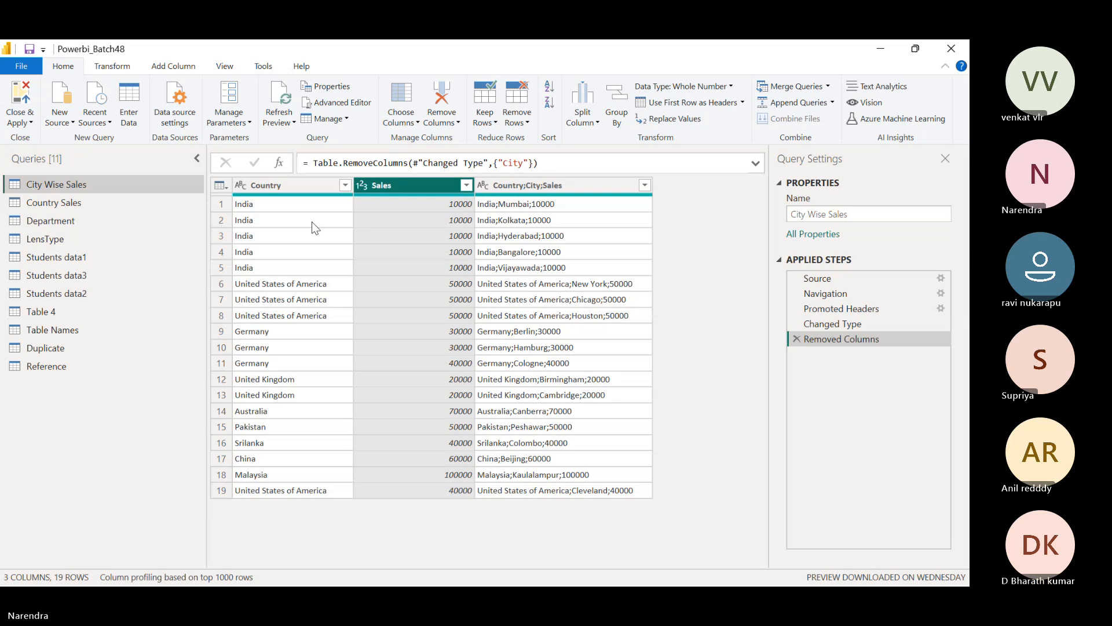
View the M code of City Wise Sales in the Advanced Editor and close it without changes
left_click(292, 183)
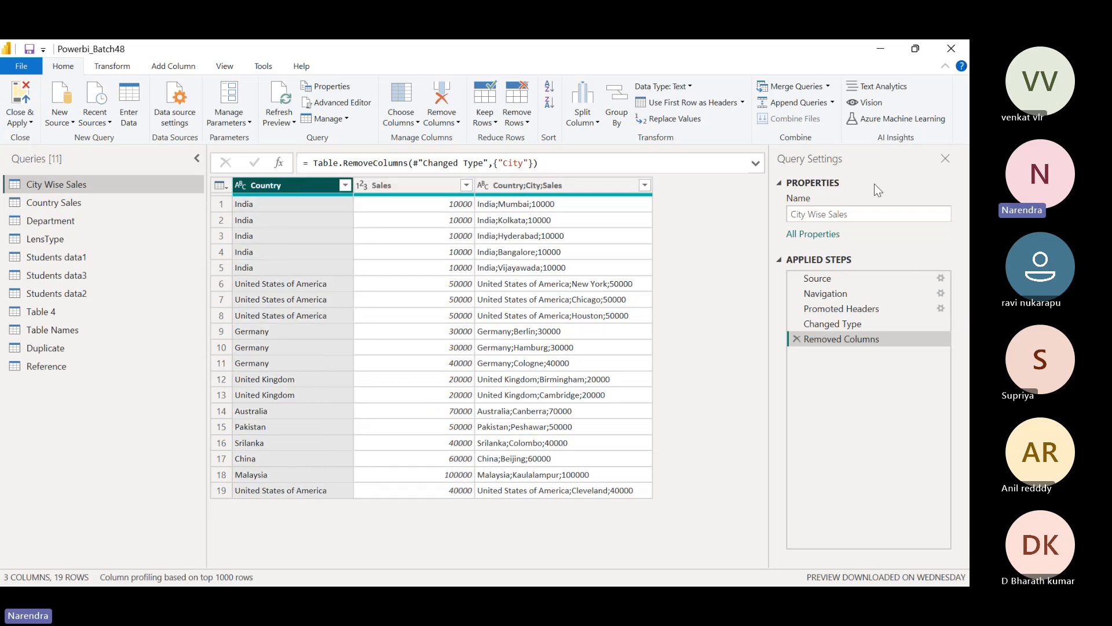
key("alt")
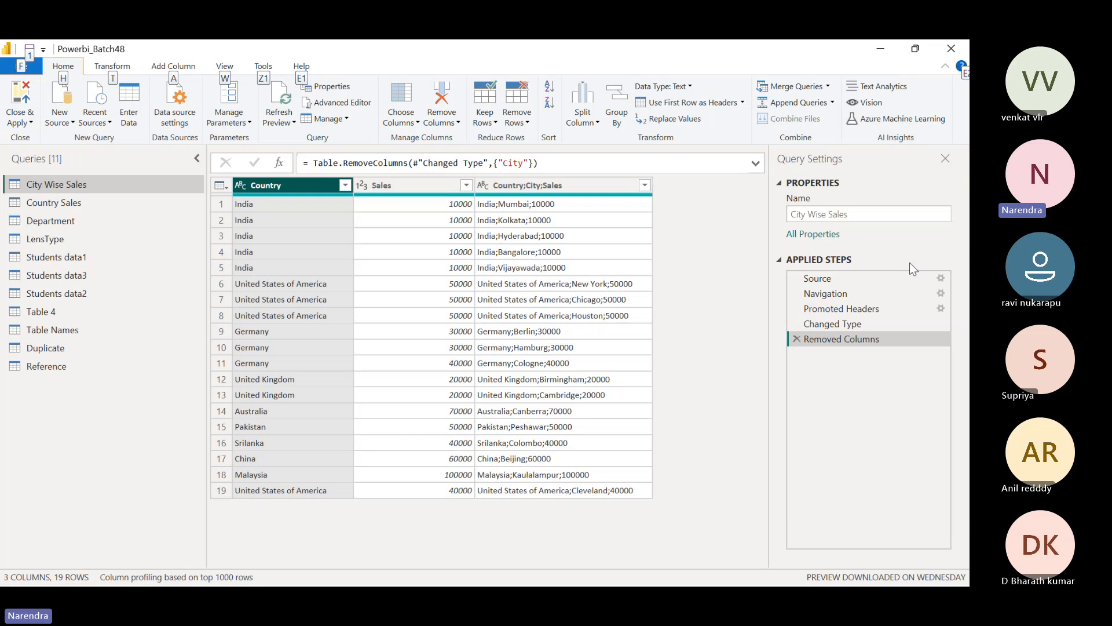
key("w")
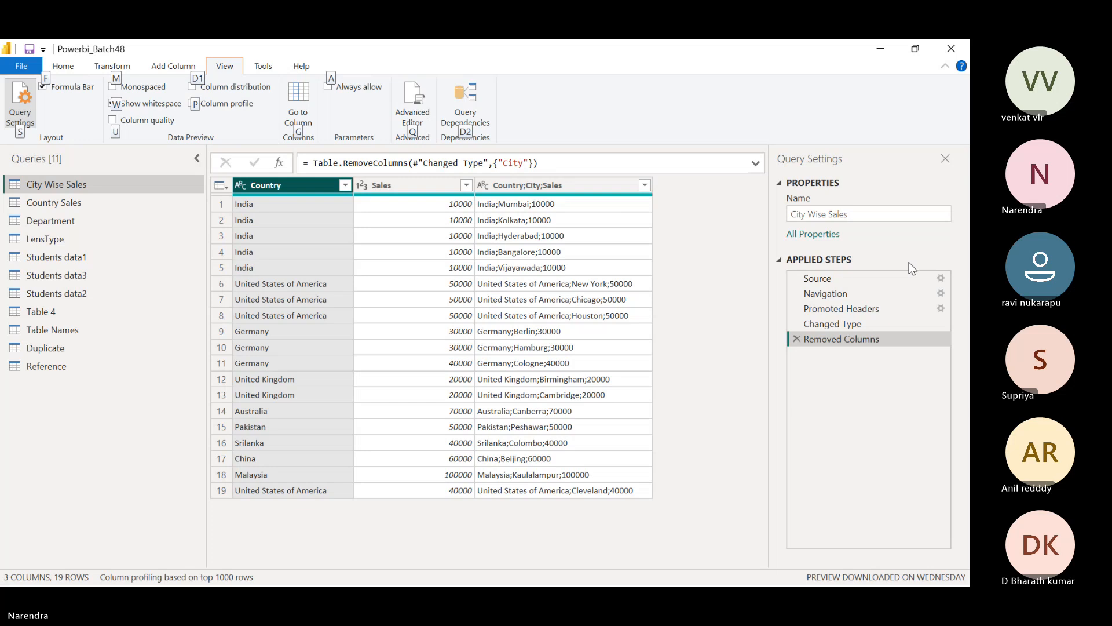
key("q")
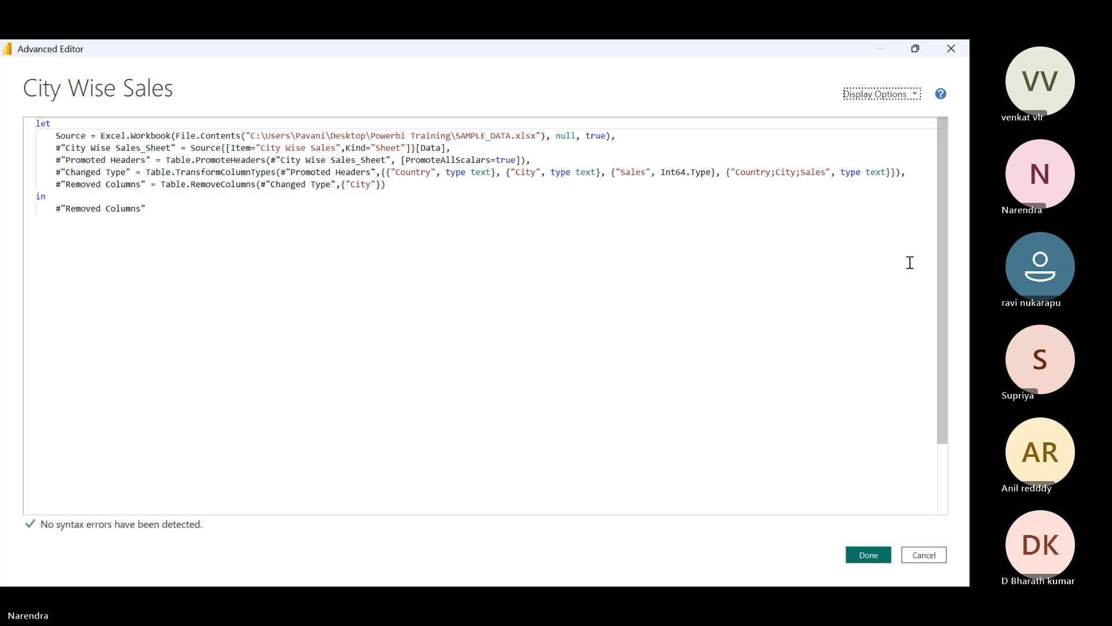
left_click(923, 554)
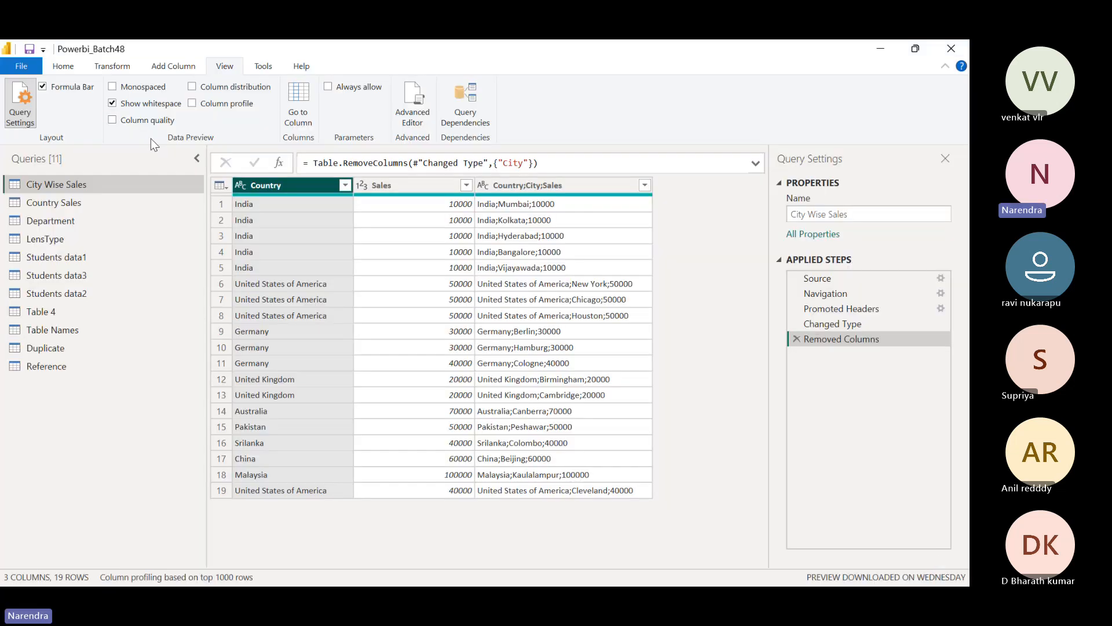
Review the available options for keeping rows in City Wise Sales without applying any of them
left_click(65, 67)
key("alt")
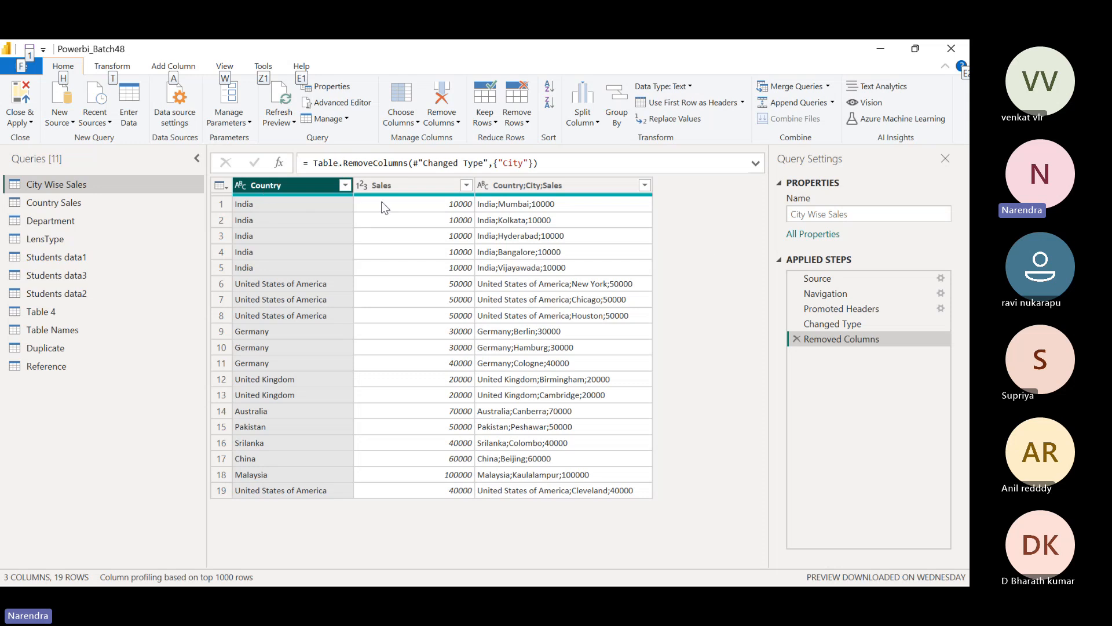
key("h")
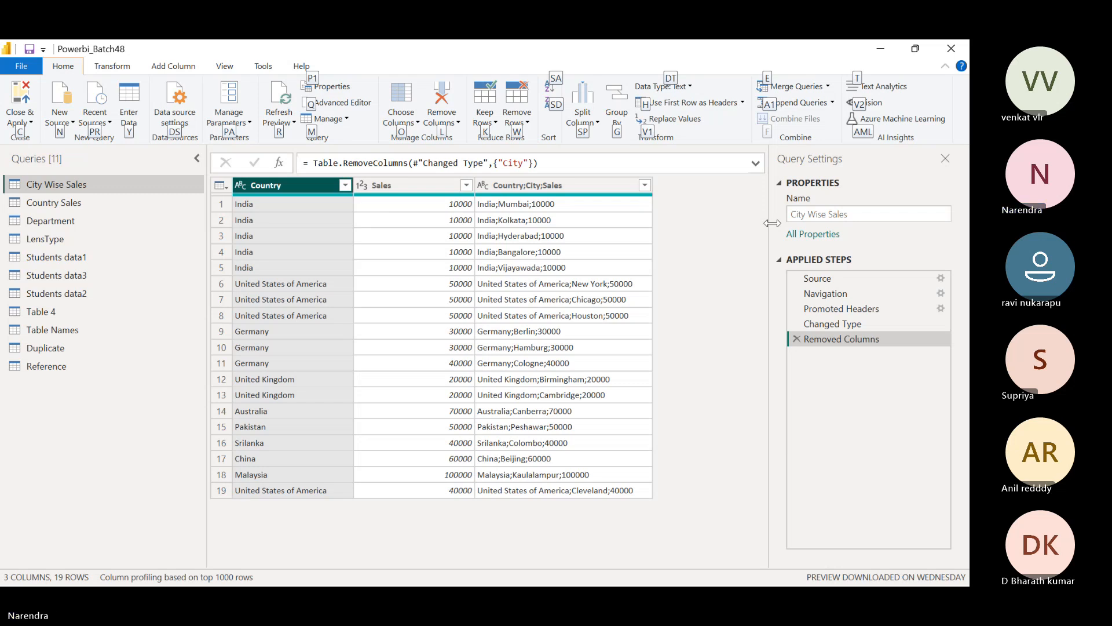
key("k")
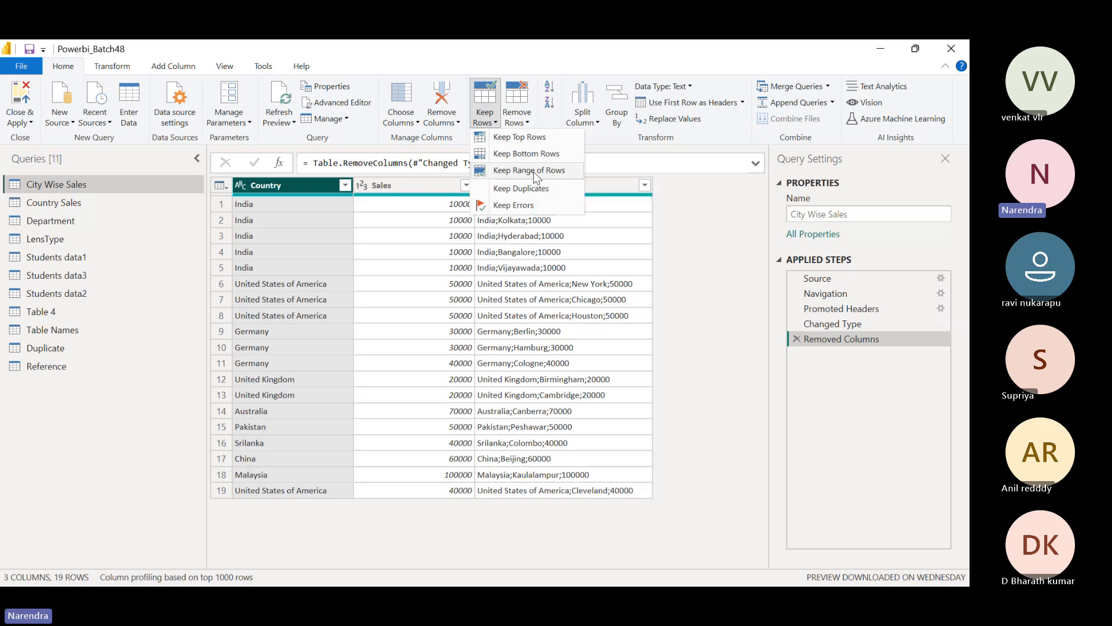
key("Escape")
key("alt")
left_click(746, 231)
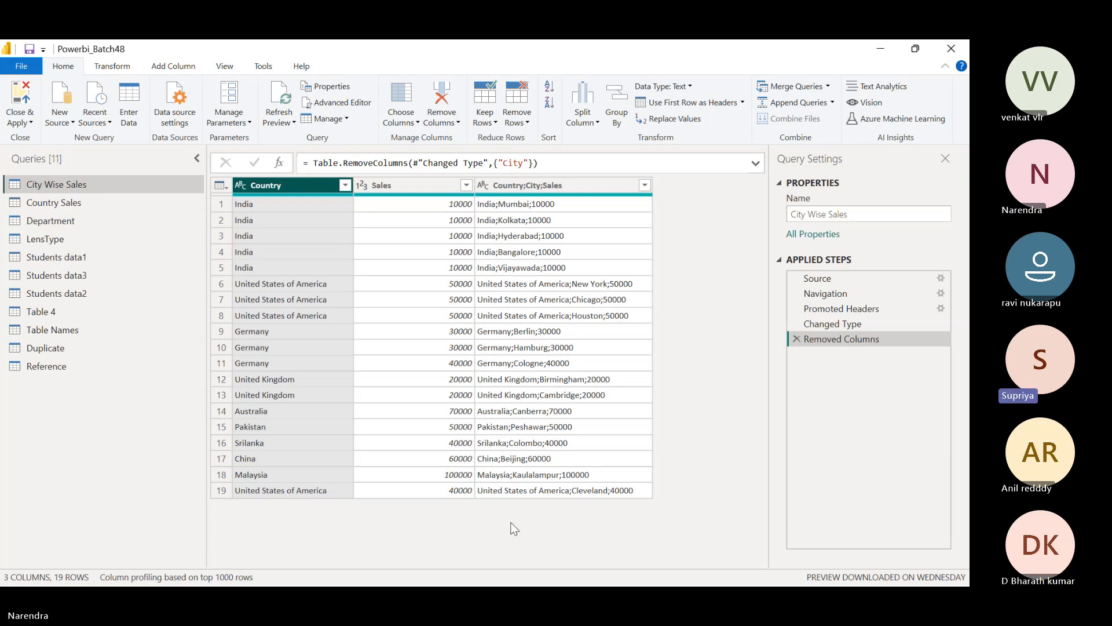
Remove alternate rows from City Wise Sales with first row to remove 2, number of rows to remove 1 and number of rows to keep 1
left_click(522, 123)
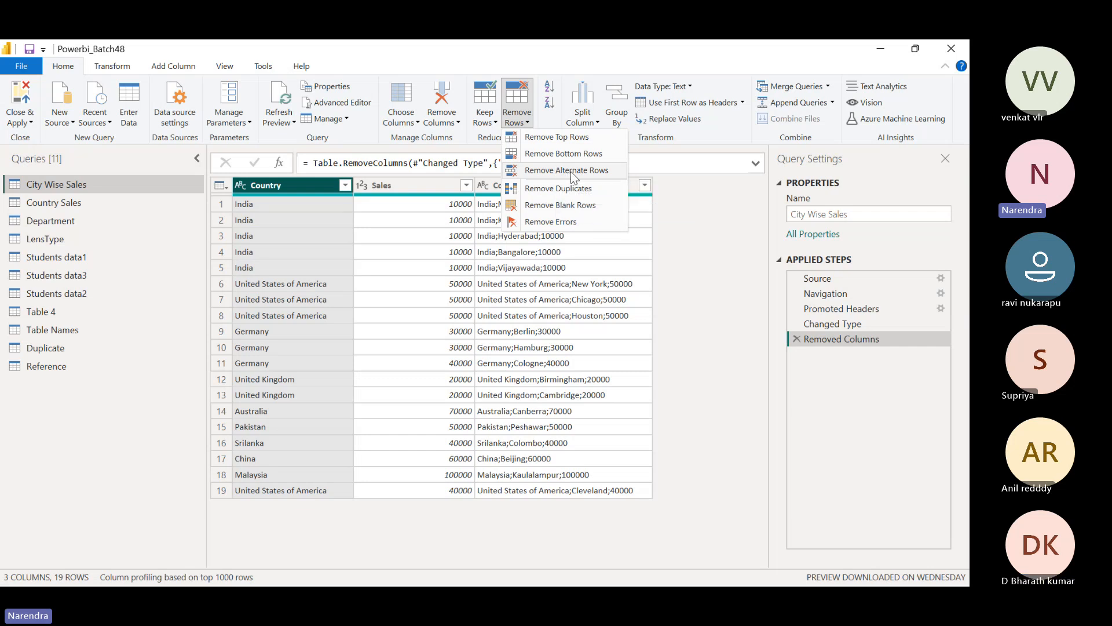
left_click(653, 203)
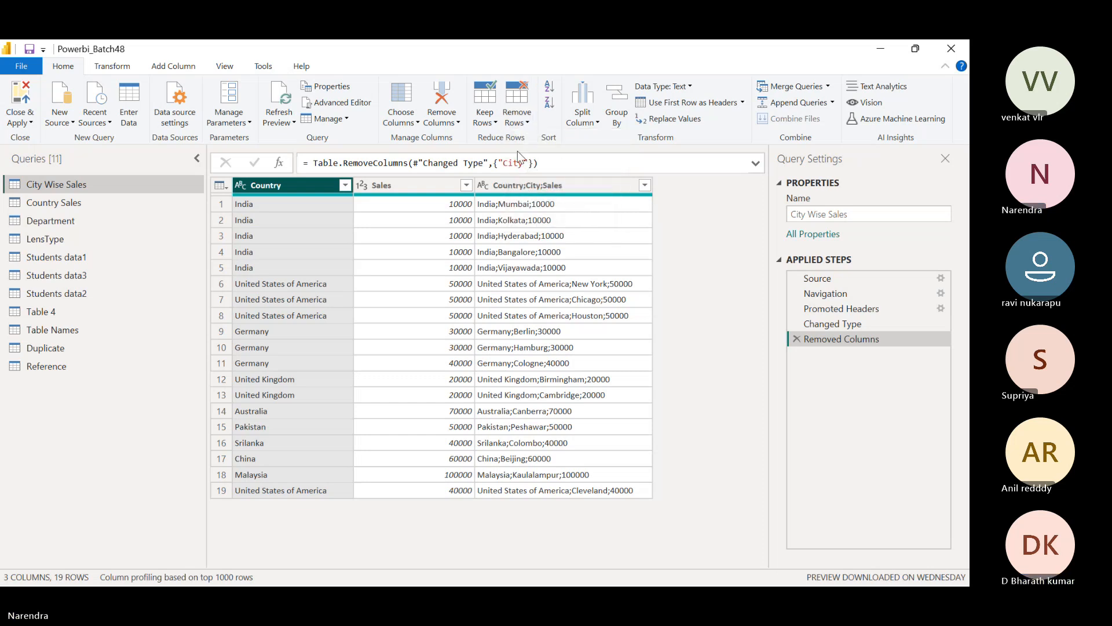
left_click(519, 121)
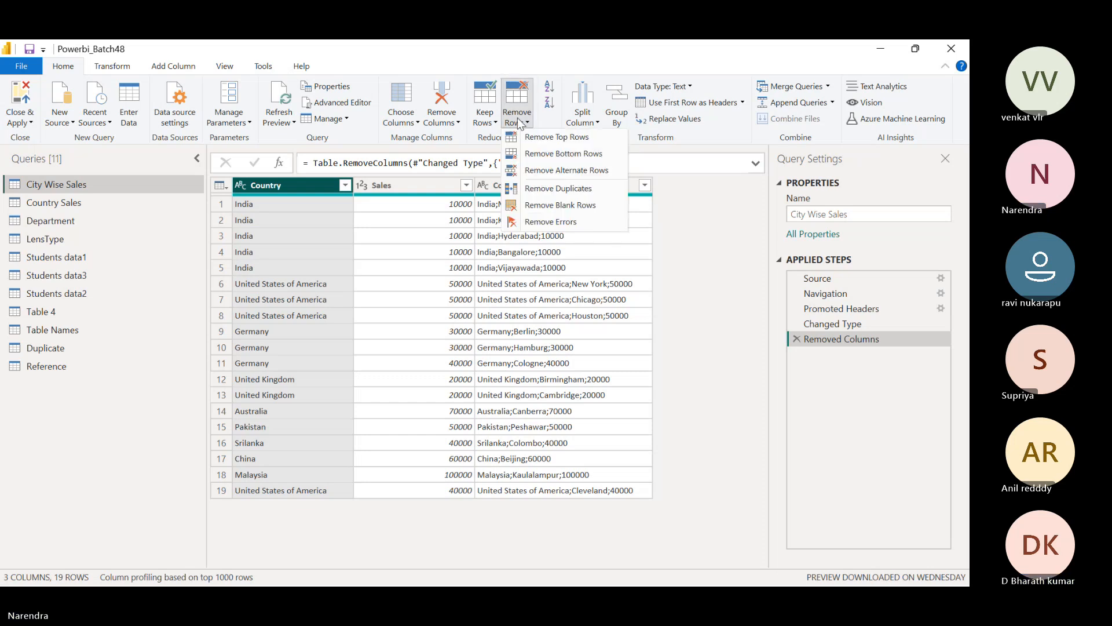
left_click(565, 171)
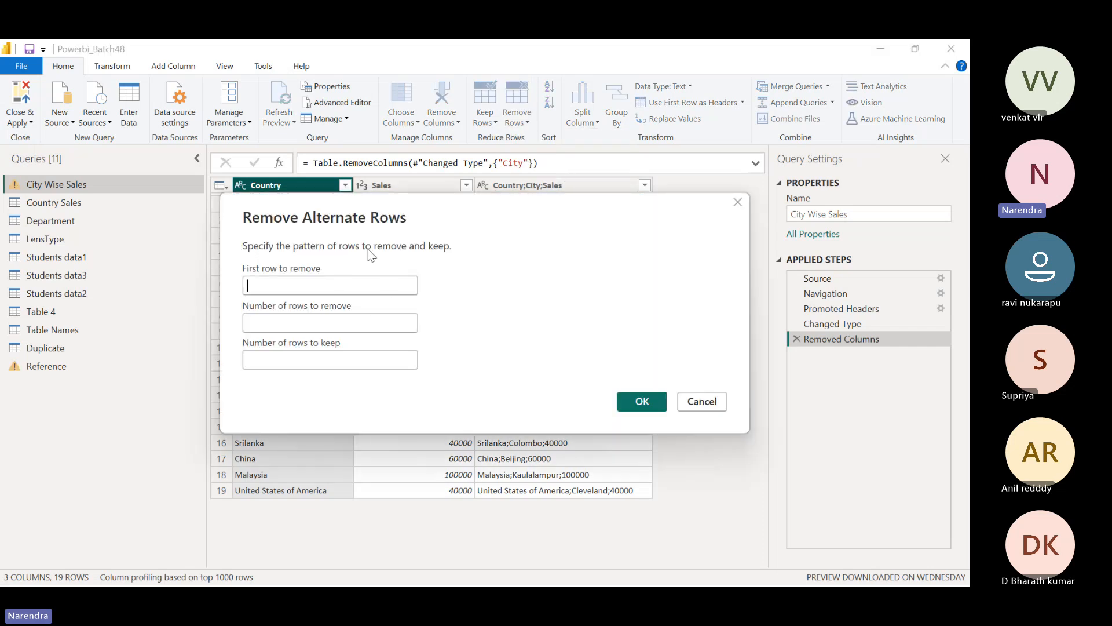
left_click_drag(410, 209, 466, 354)
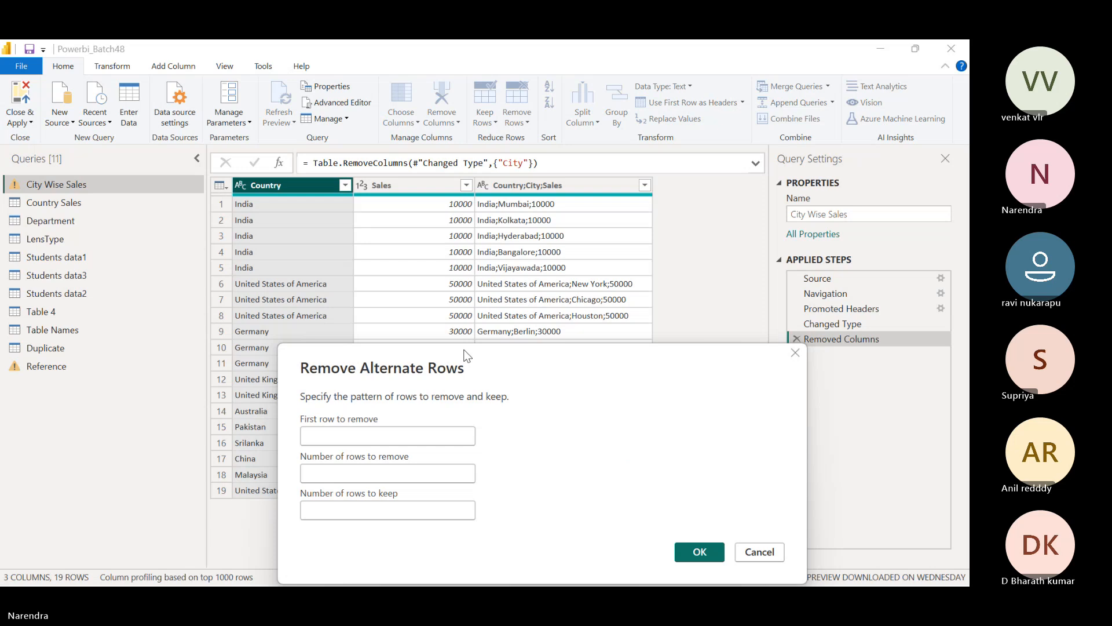
left_click(365, 438)
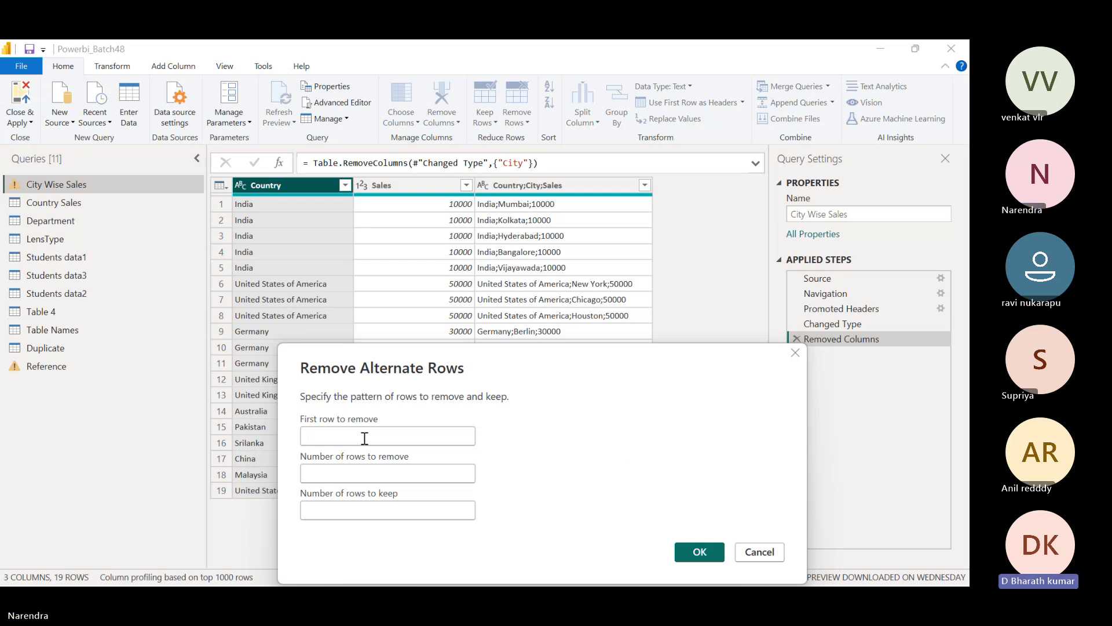
type("2")
left_click(371, 471)
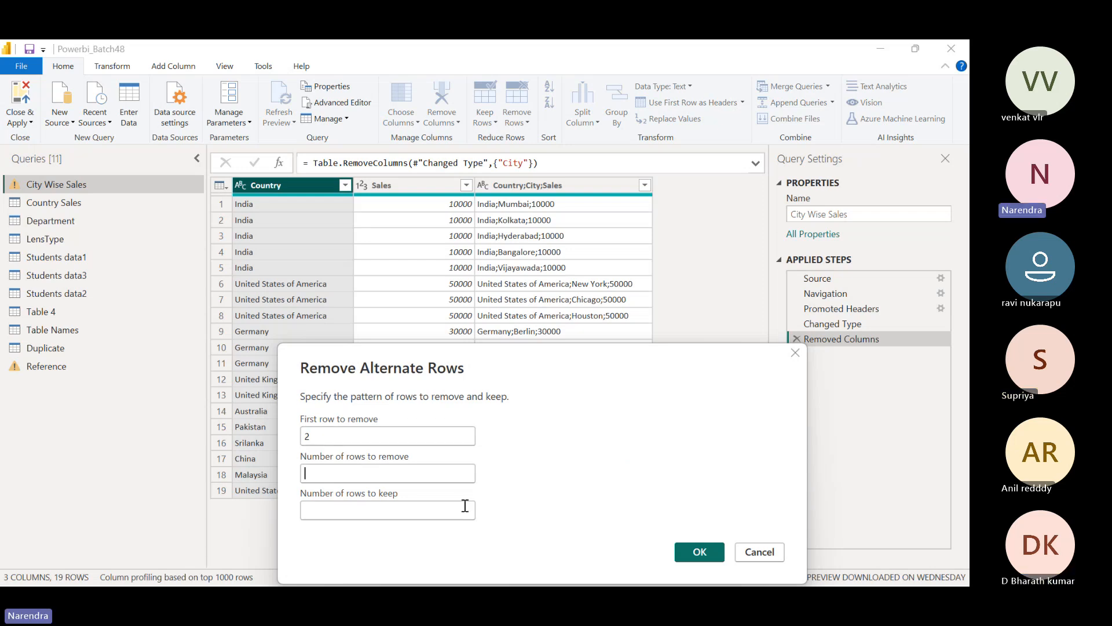
type("1")
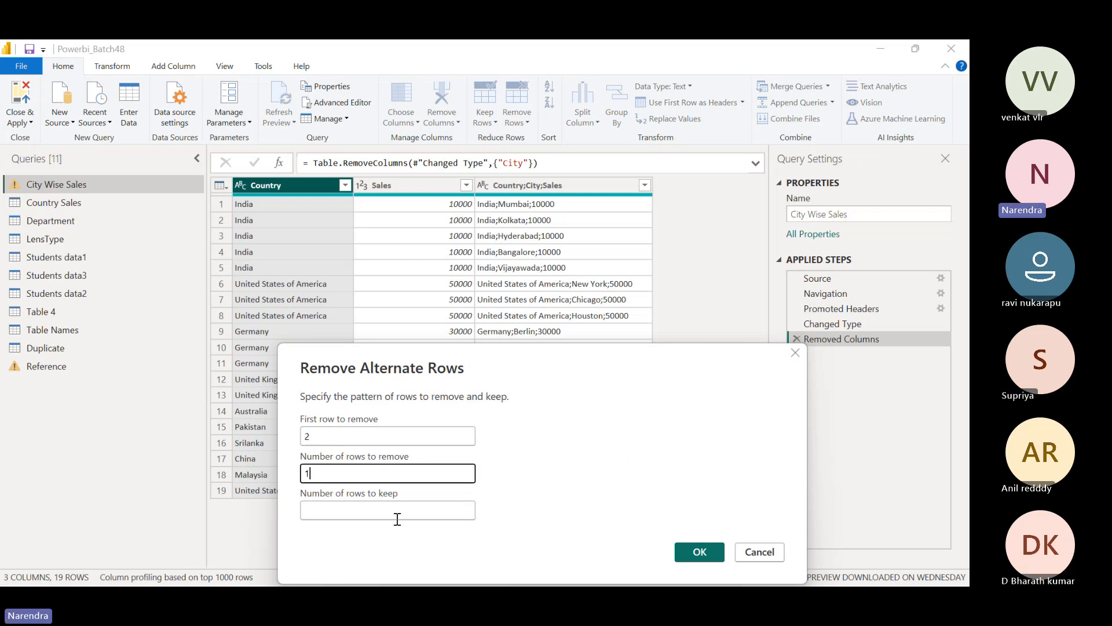
left_click(337, 508)
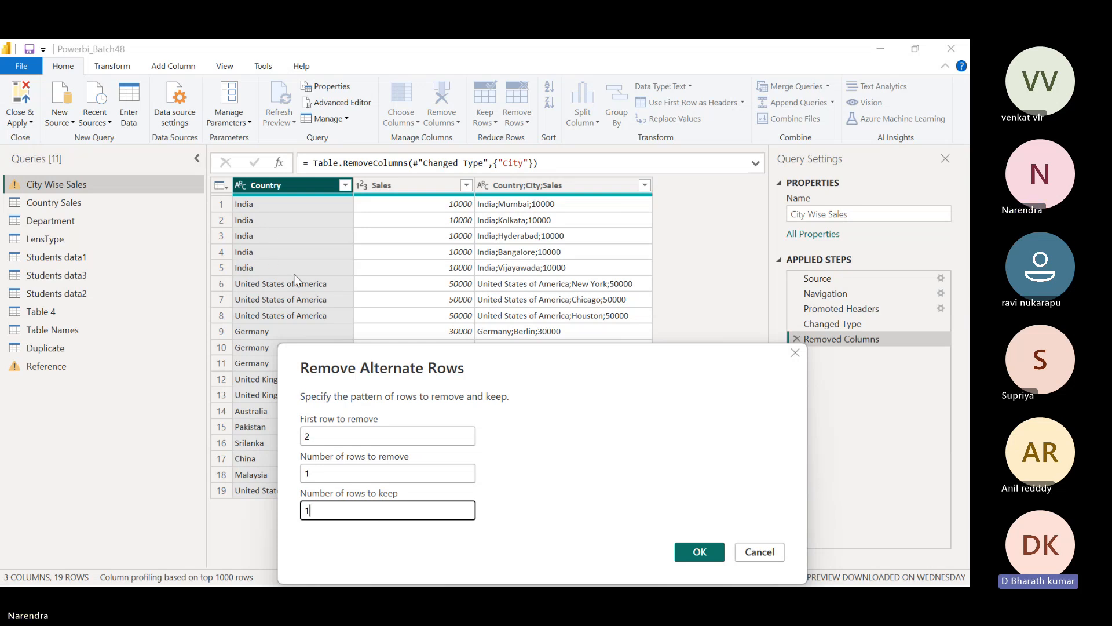
left_click(711, 556)
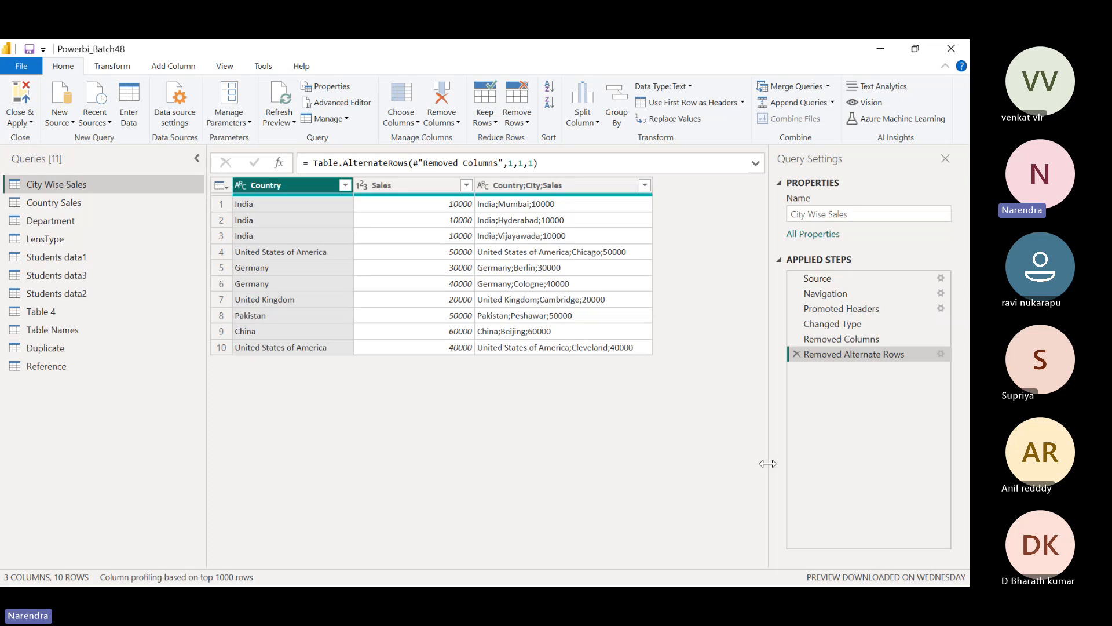
Compare the City Wise Sales table at the Removed Columns and Removed Alternate Rows steps
left_click(825, 338)
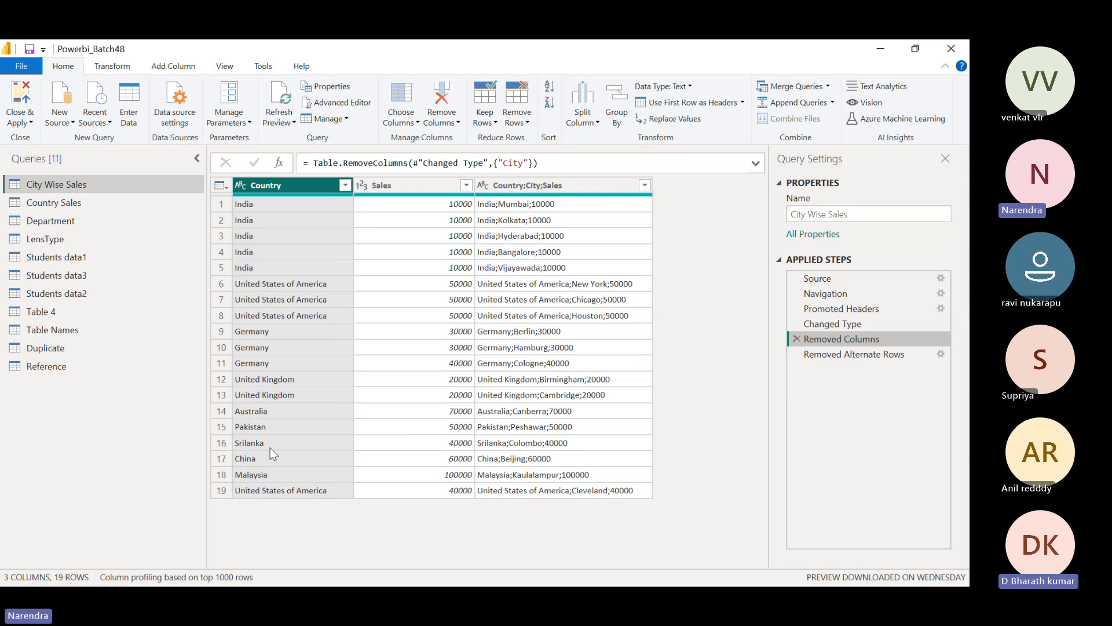
left_click(868, 353)
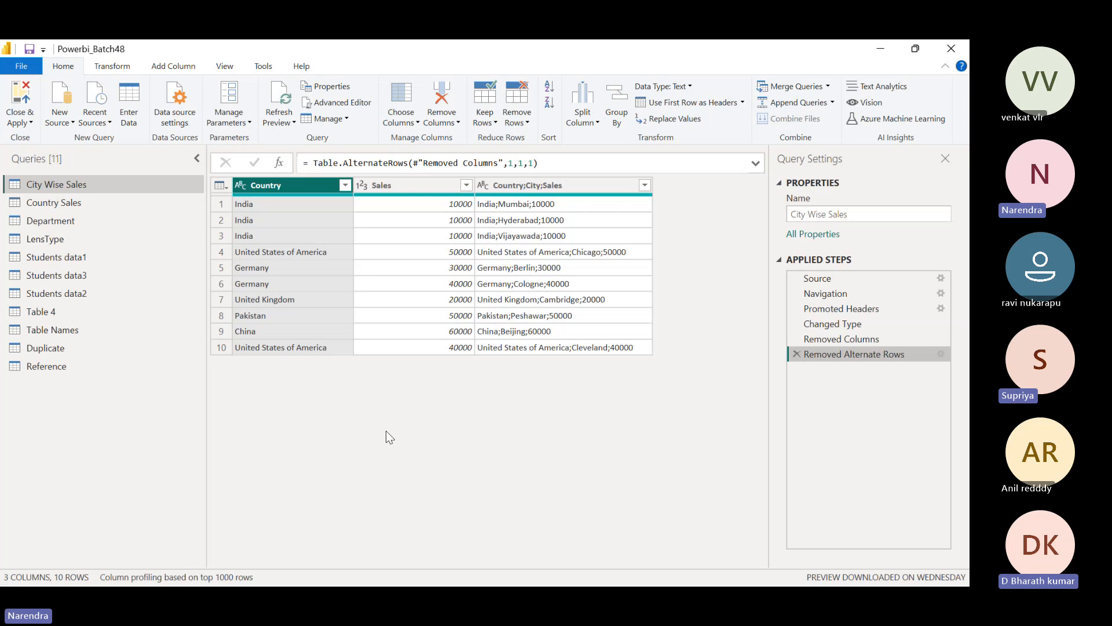
left_click(841, 340)
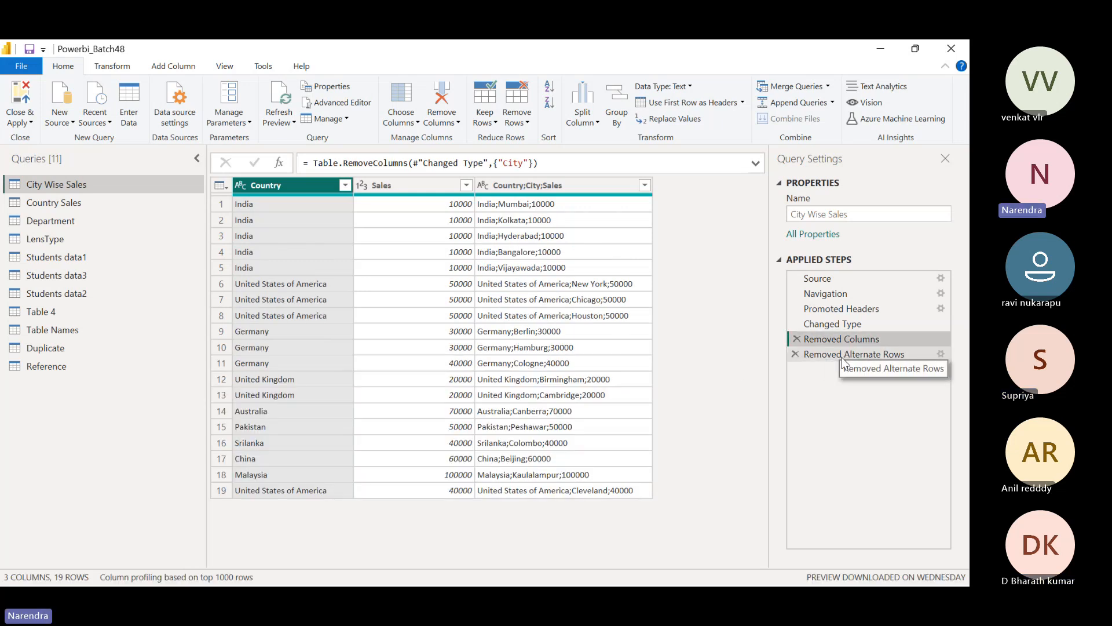
Delete the Removed Alternate Rows step from the City Wise Sales query
left_click(841, 355)
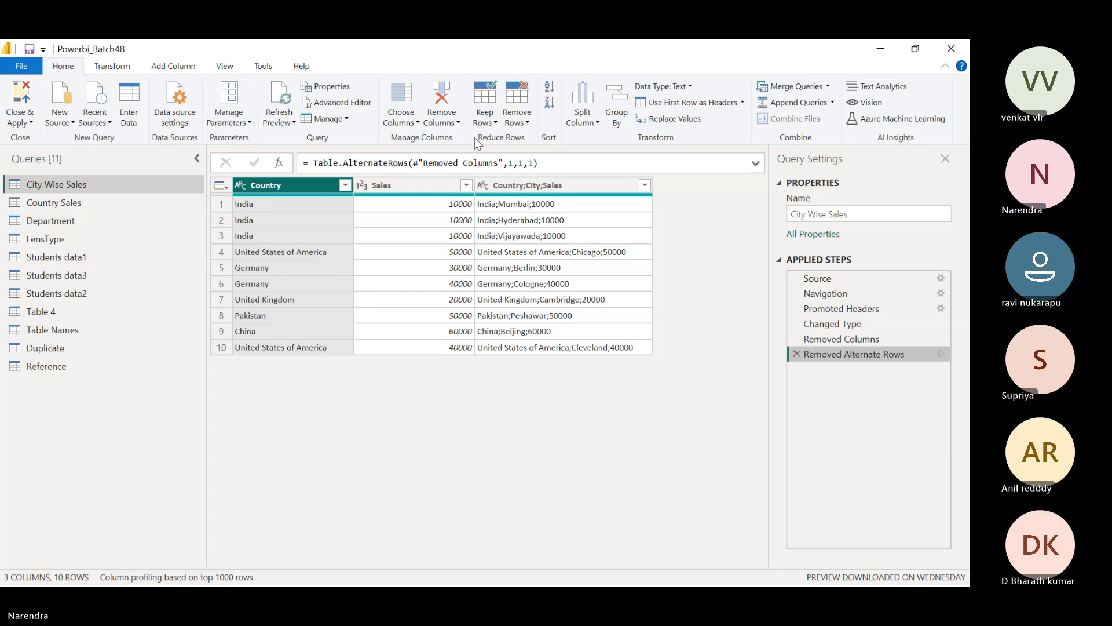
left_click(601, 64)
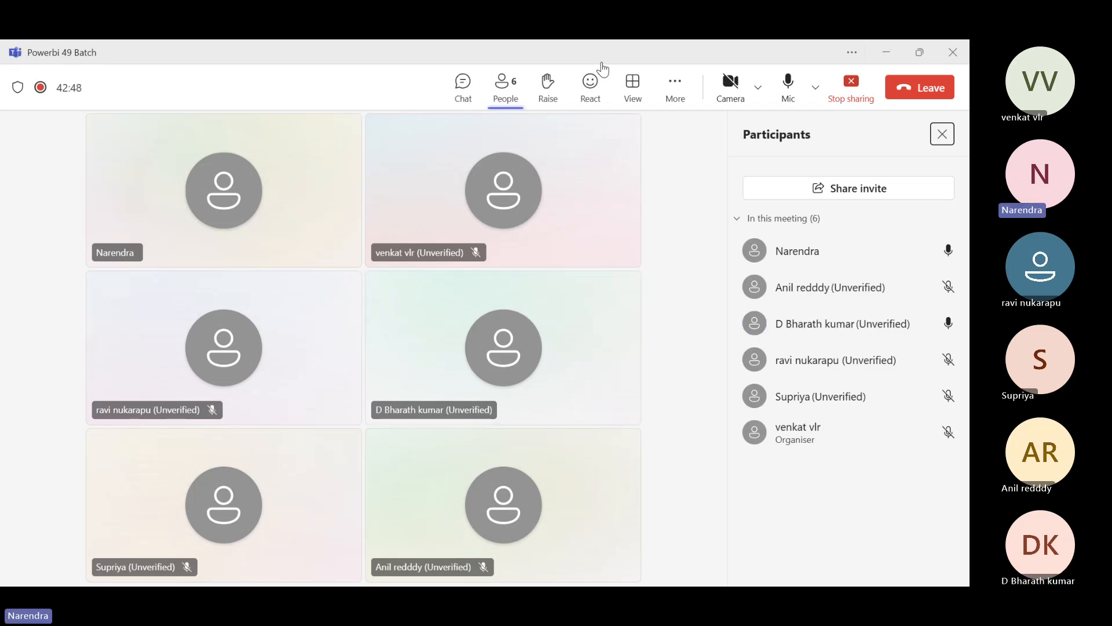
left_click(890, 53)
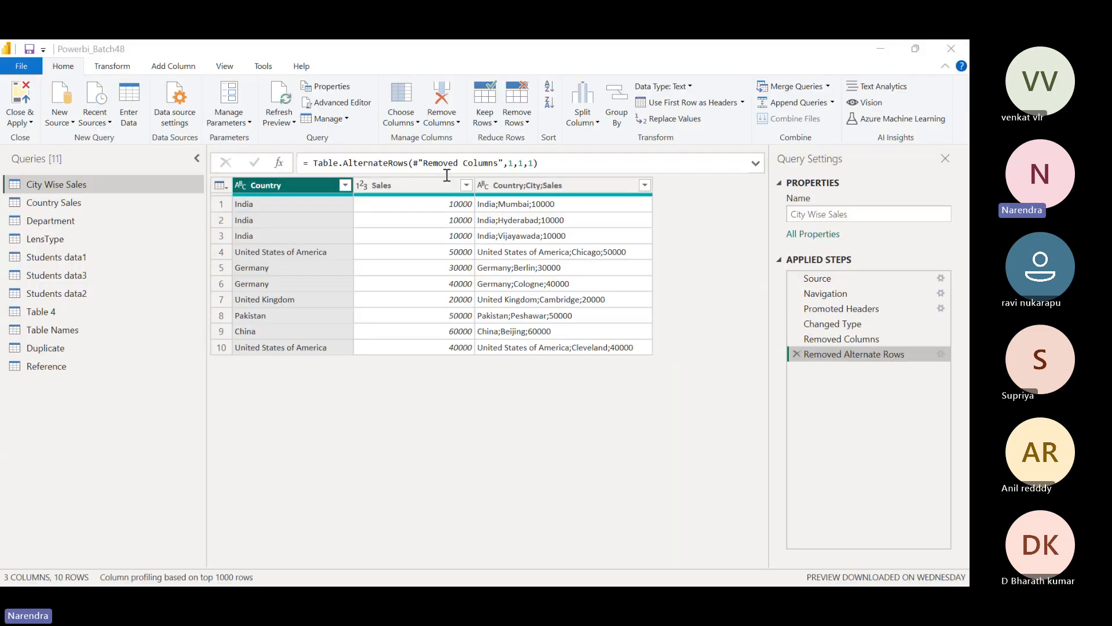
left_click(796, 353)
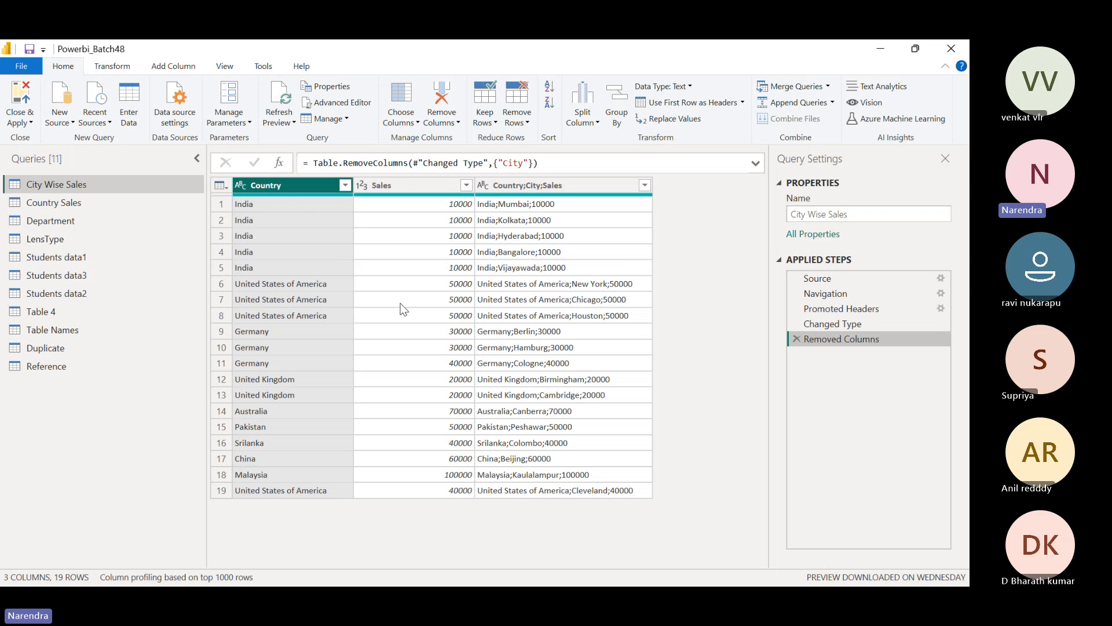
Remove alternate rows from City Wise Sales with first row to remove 6, number of rows to remove 3 and number of rows to keep 3
left_click(530, 123)
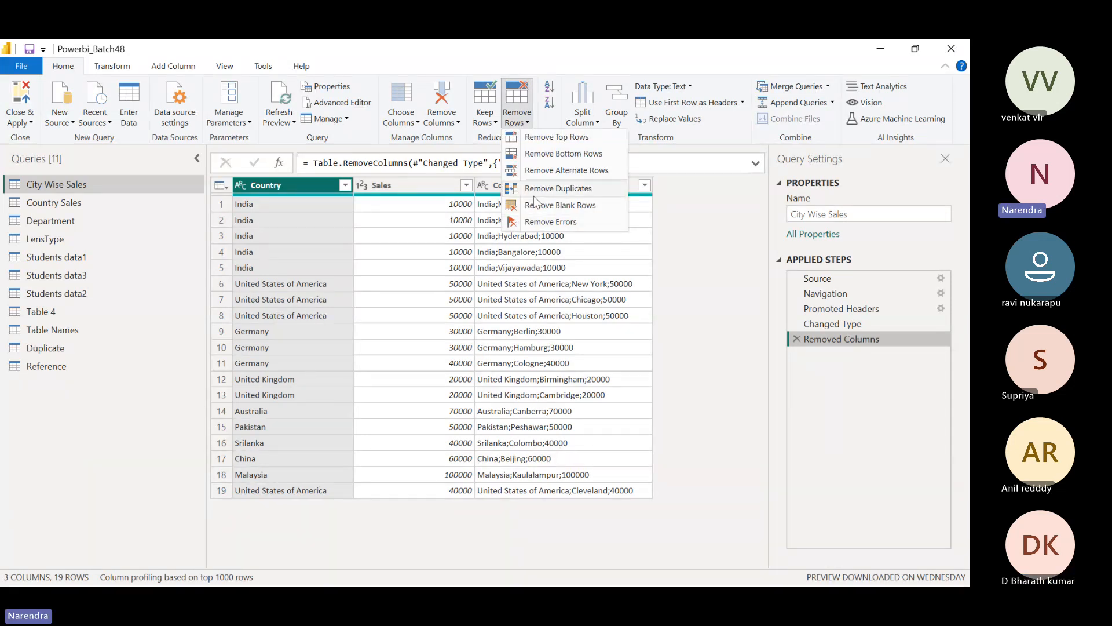
left_click(545, 171)
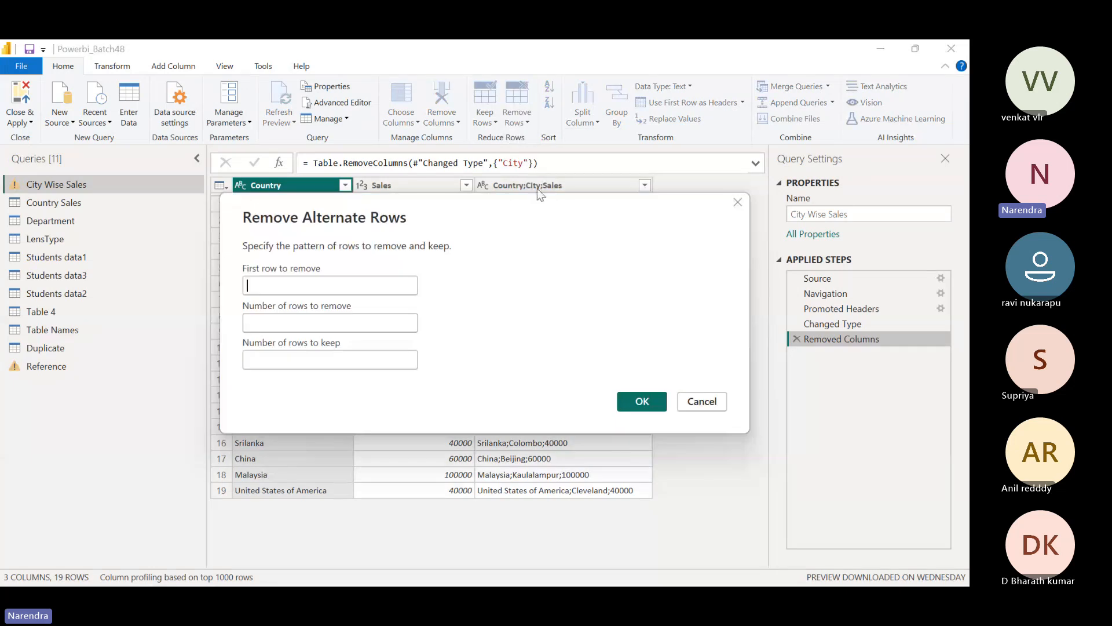
left_click_drag(451, 210, 593, 325)
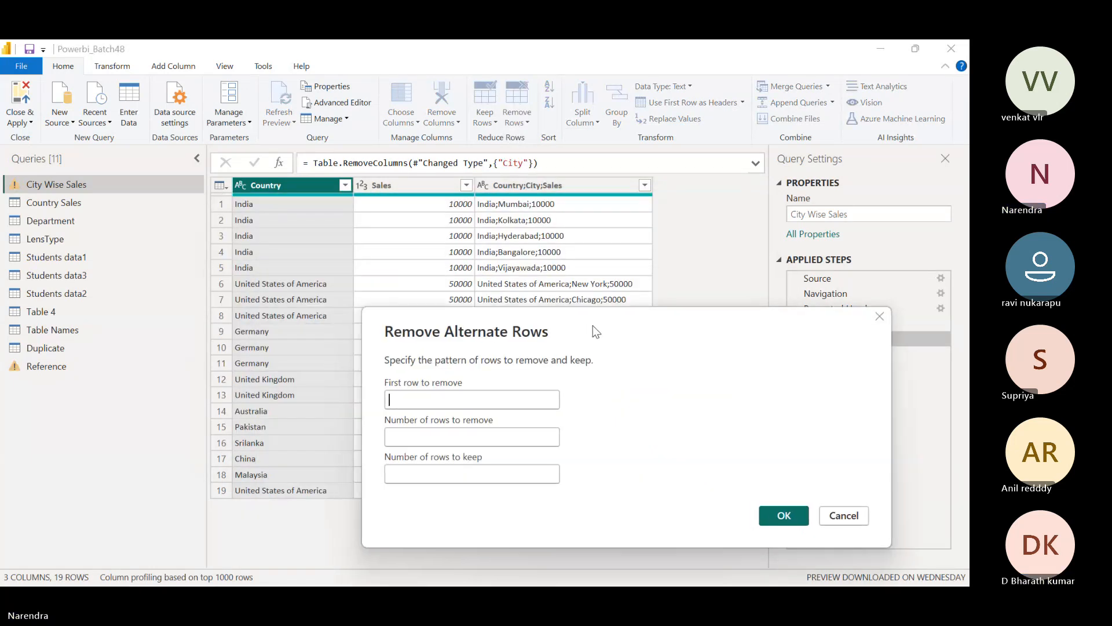
left_click(478, 400)
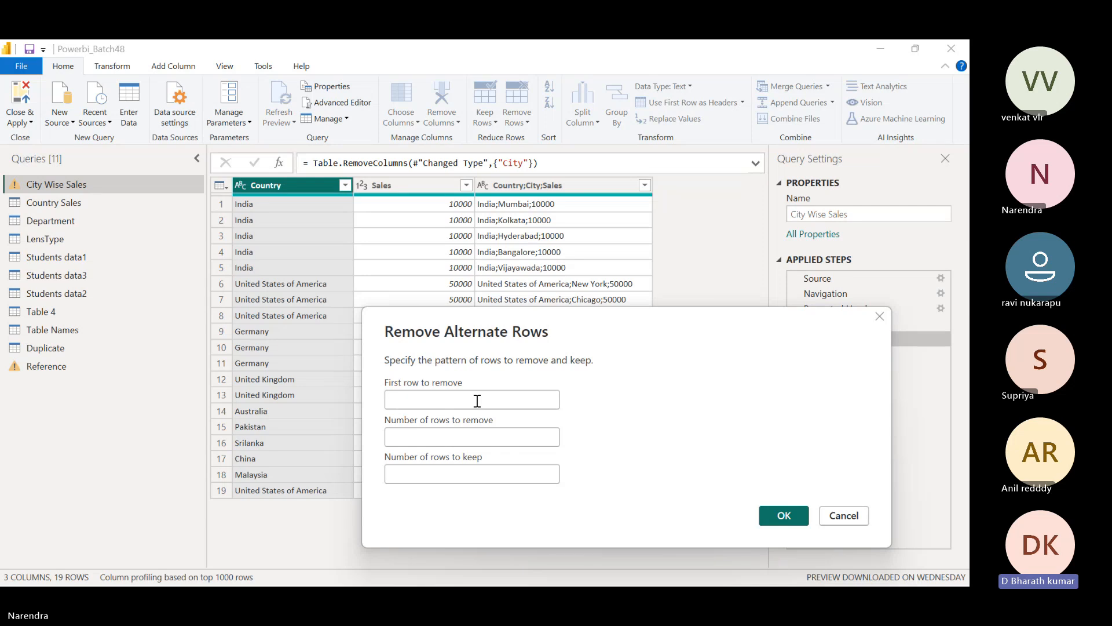
type("6")
left_click(464, 431)
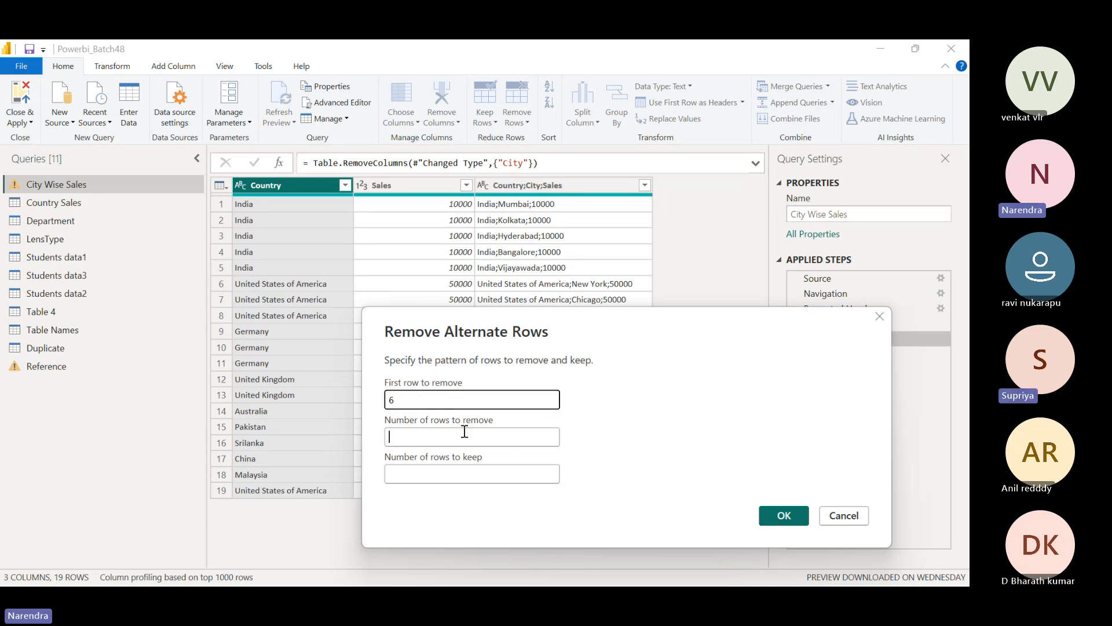
type("3")
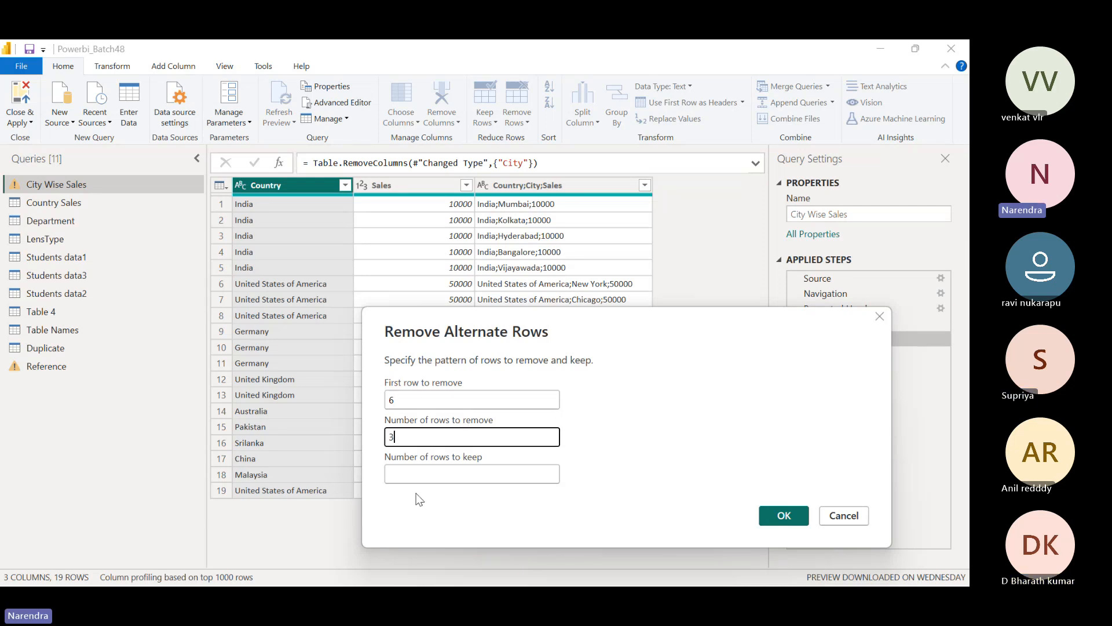
left_click(417, 469)
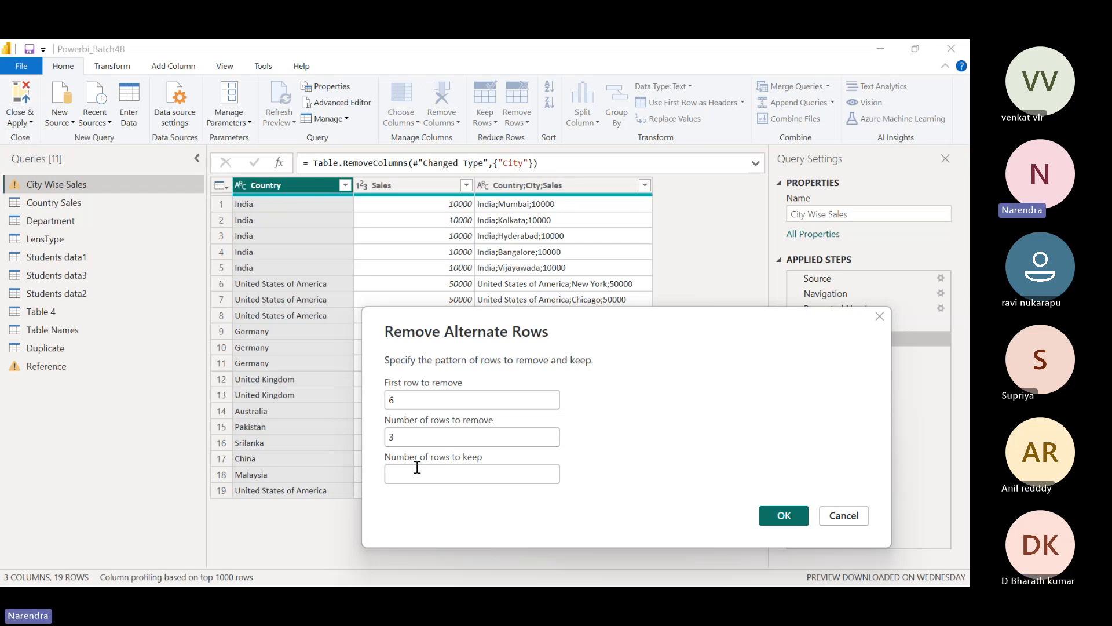
type("3")
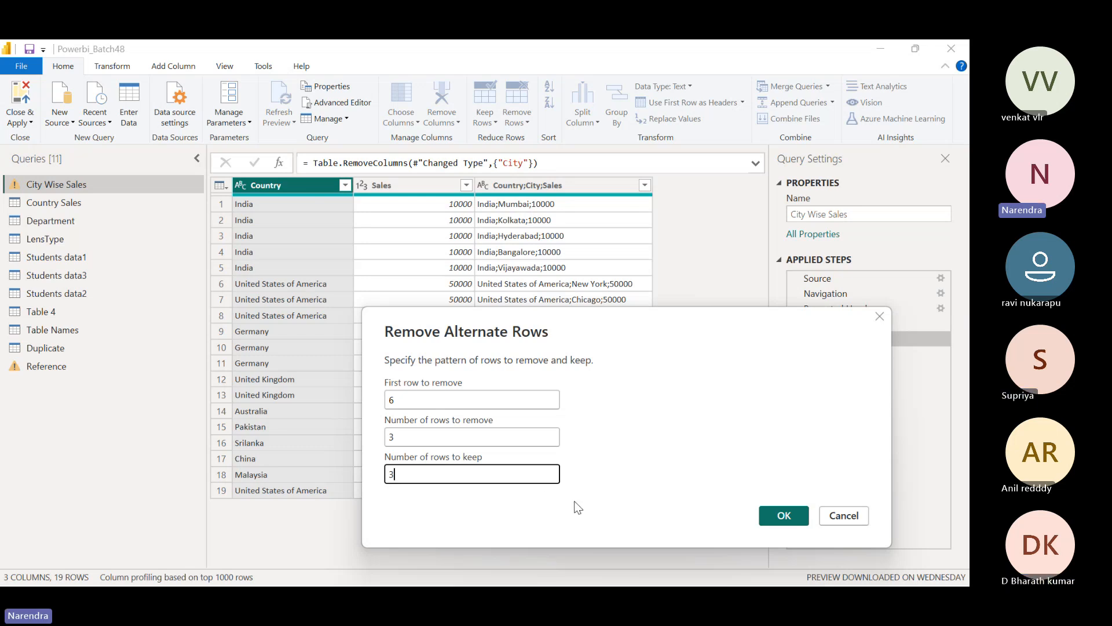
left_click(783, 516)
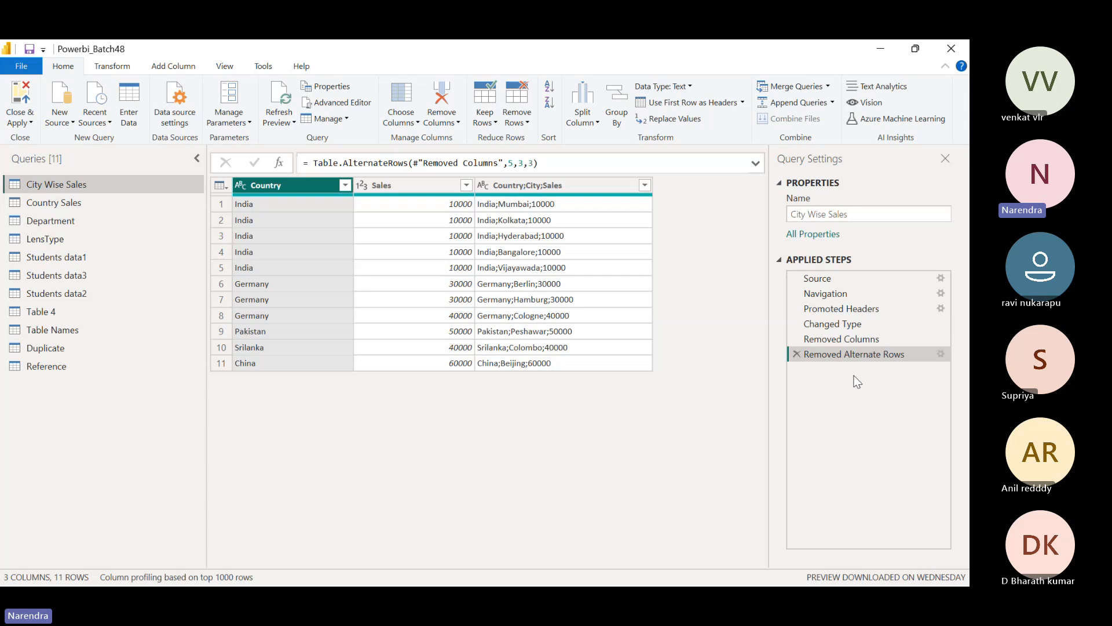
Compare the City Wise Sales rows before and after the 6, 3, 3 alternate-row removal by switching between the last two applied steps
left_click(838, 339)
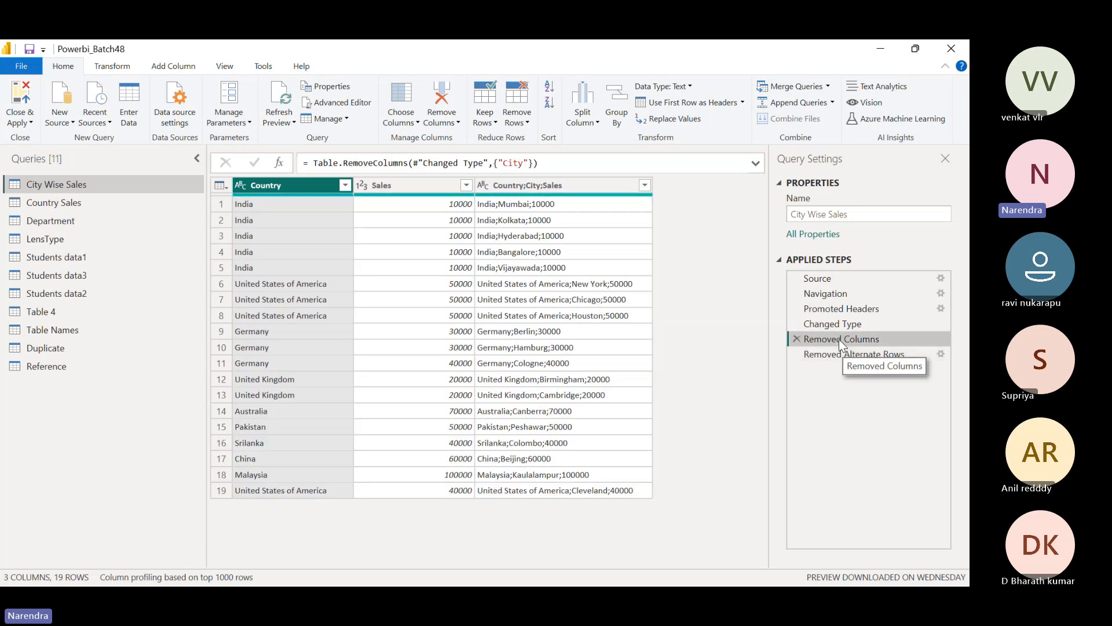
left_click(848, 354)
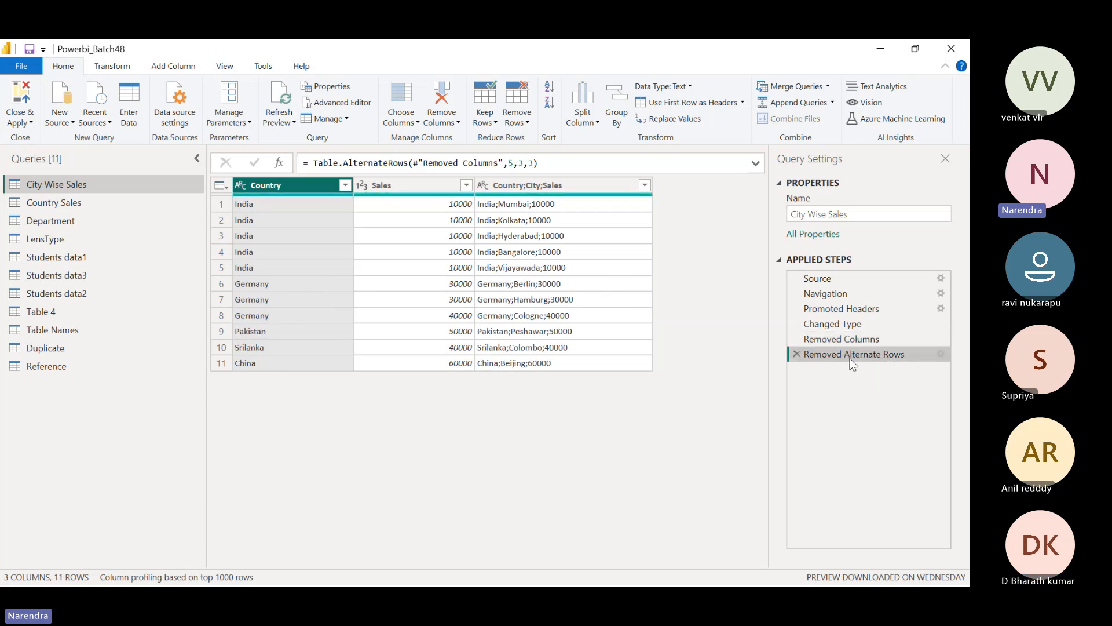
left_click(842, 339)
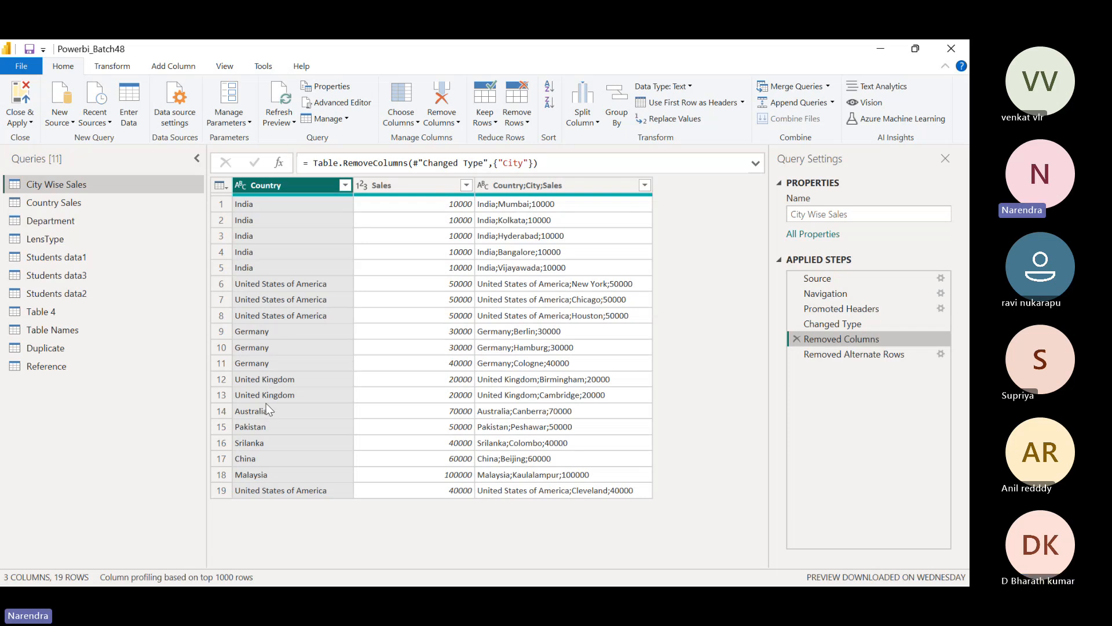
left_click(816, 353)
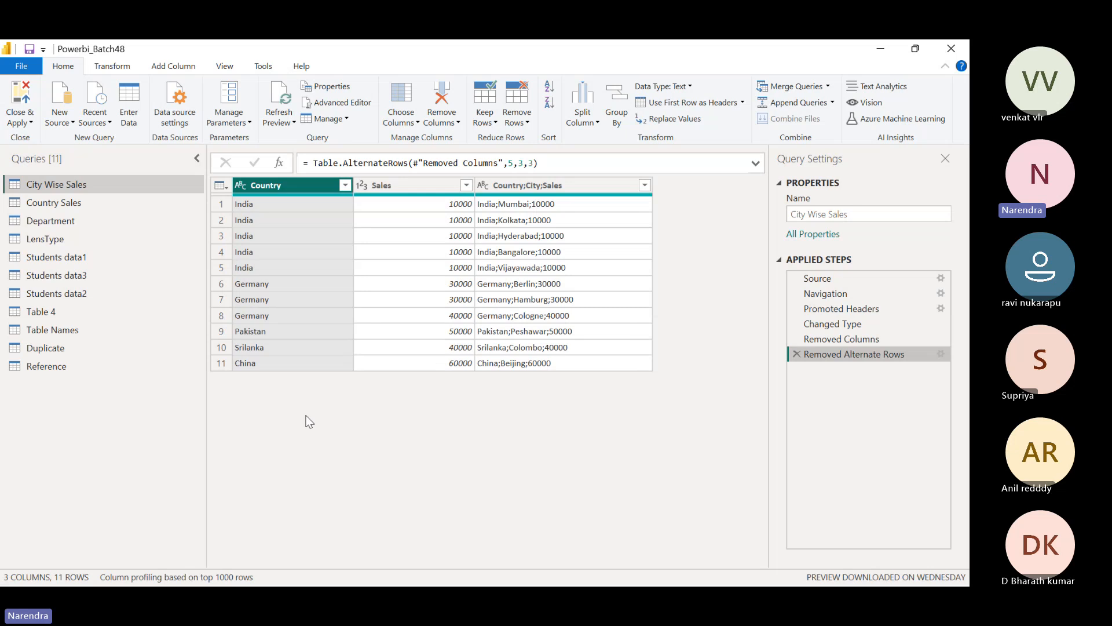
left_click(832, 342)
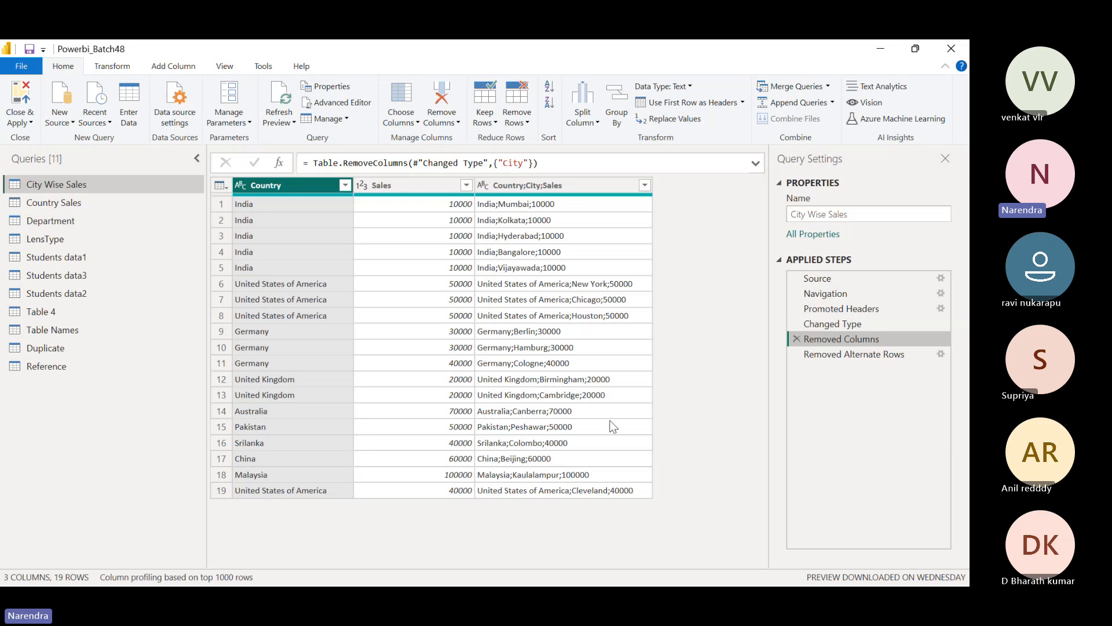
left_click(856, 354)
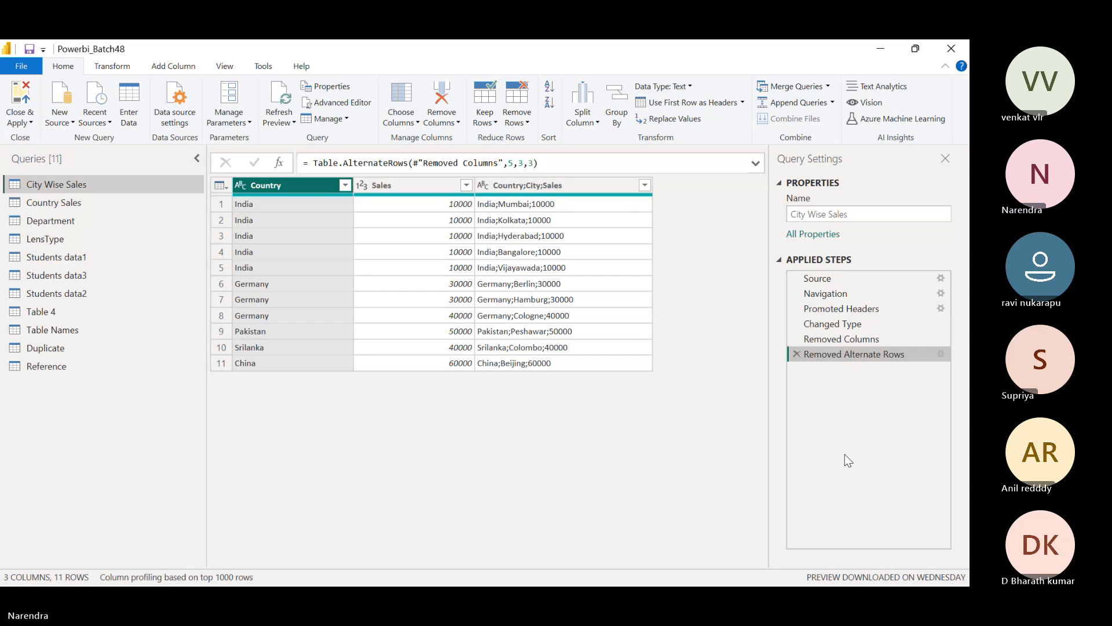
Delete the Removed Alternate Rows and Removed Columns steps from City Wise Sales
left_click(797, 353)
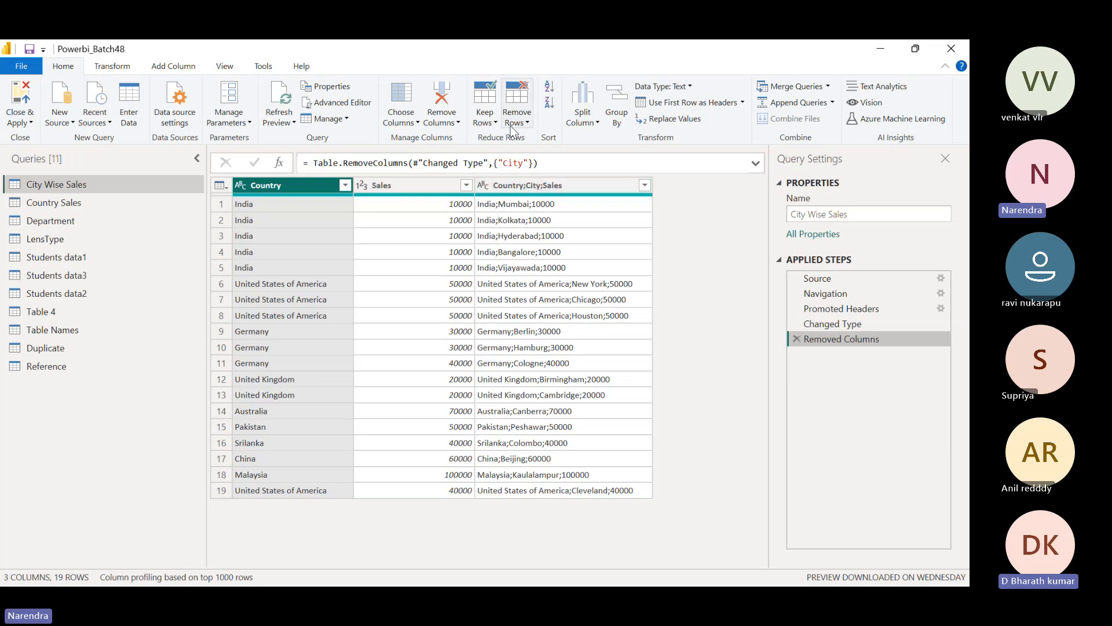
left_click(797, 341)
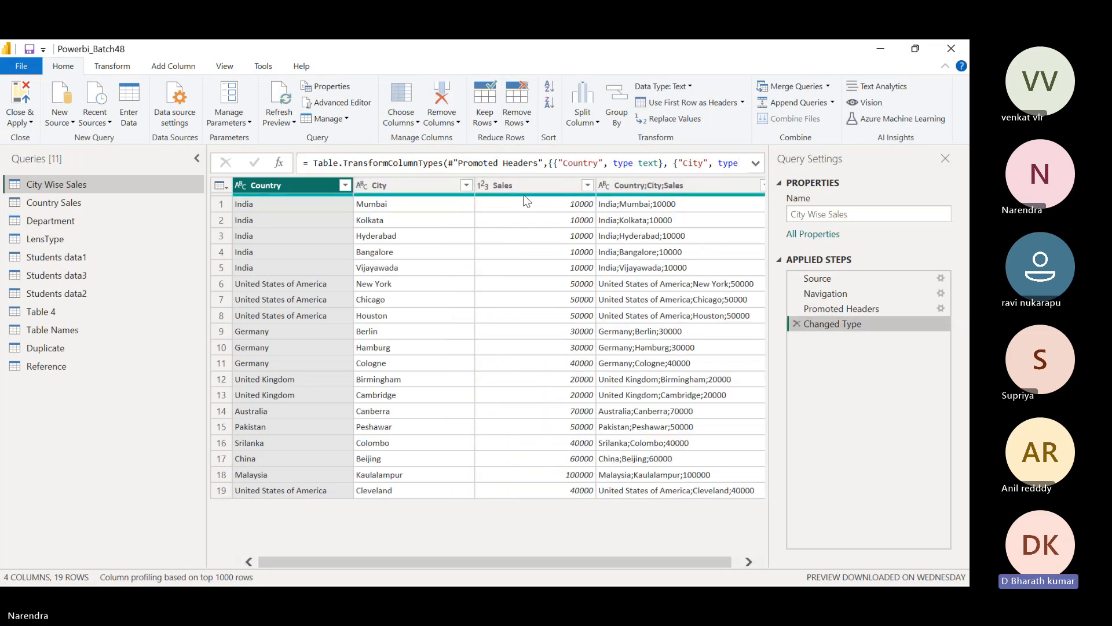
left_click(515, 119)
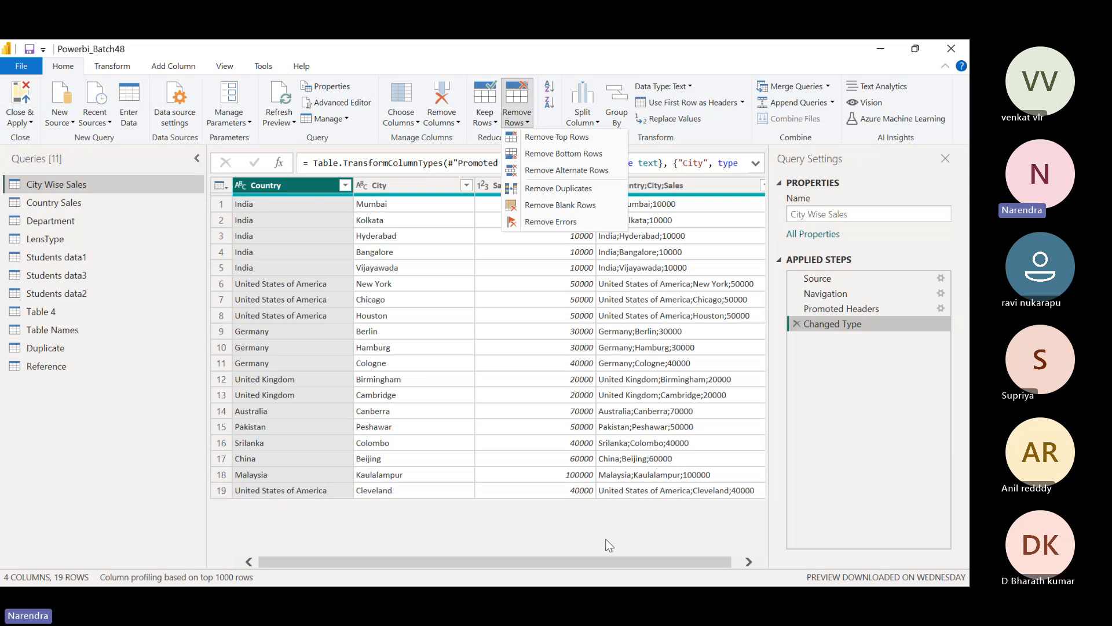
left_click(493, 529)
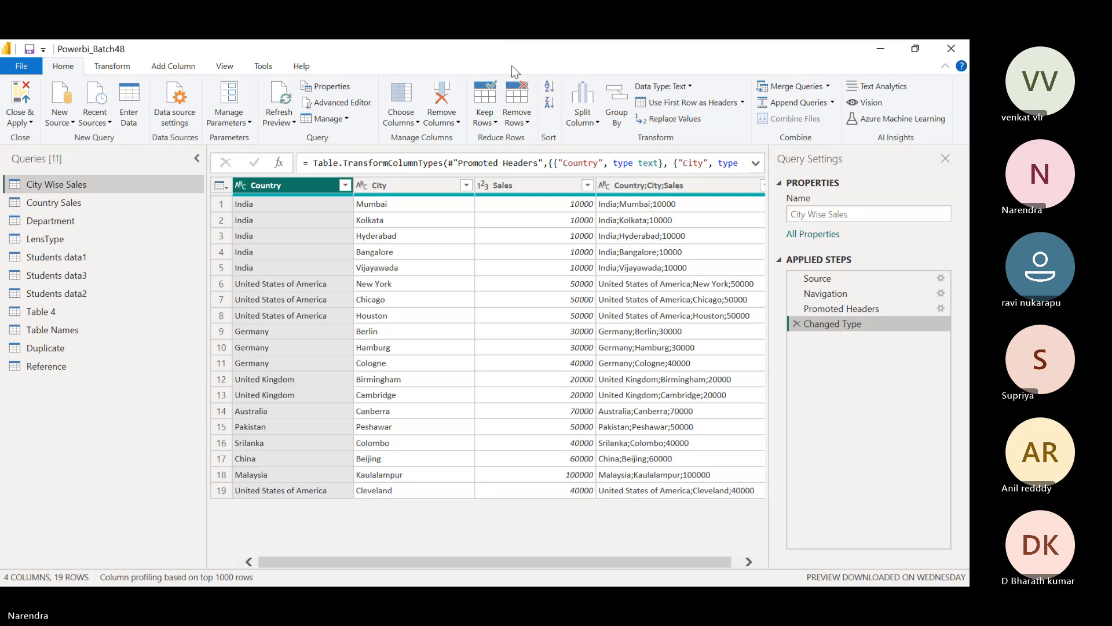
left_click(599, 71)
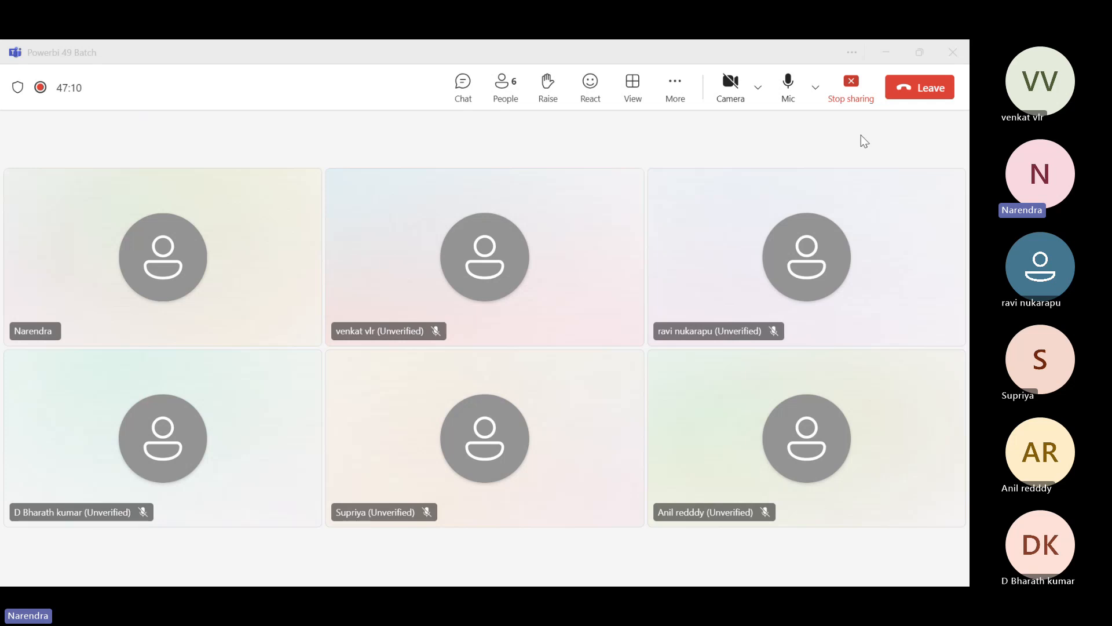
left_click(892, 53)
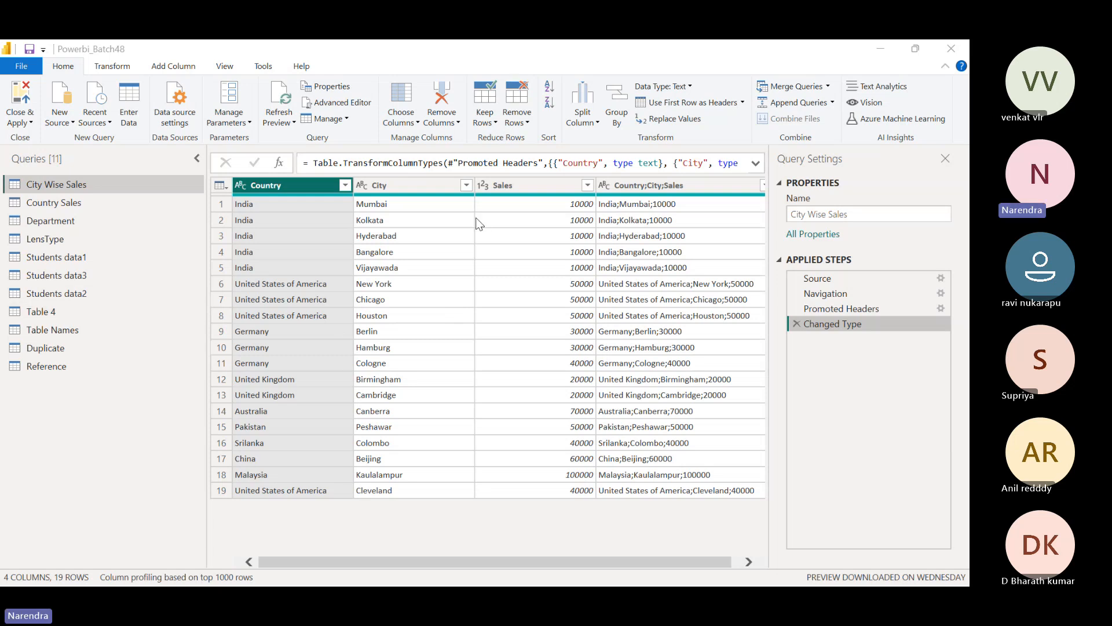
Try removing duplicate rows from City Wise Sales based on the Country column twice, deleting the Removed Duplicates step each time
left_click(518, 118)
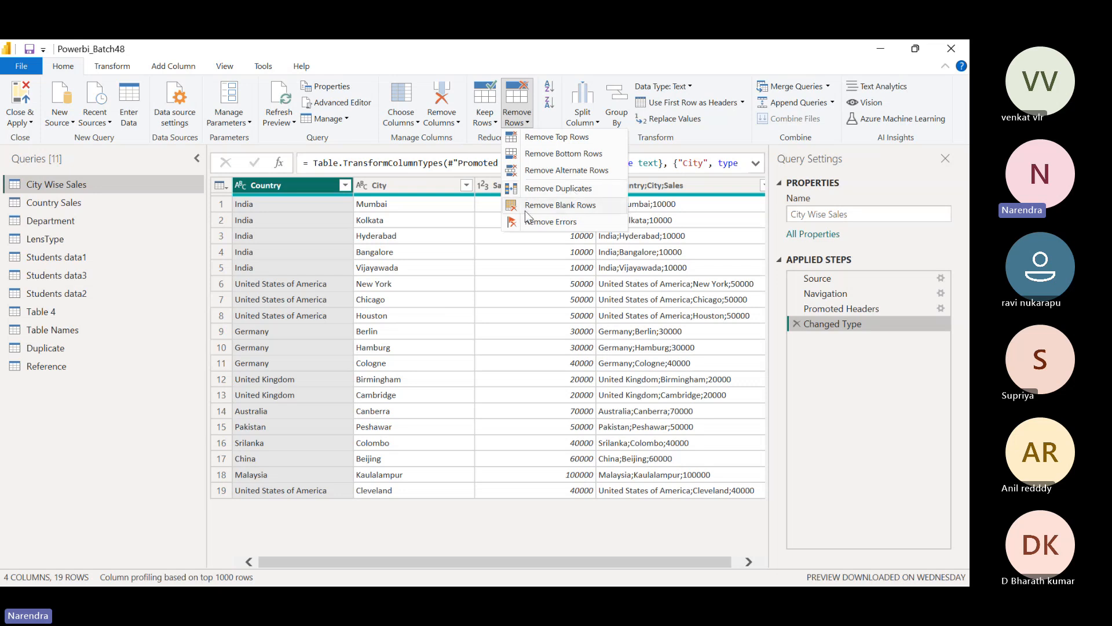
left_click(586, 189)
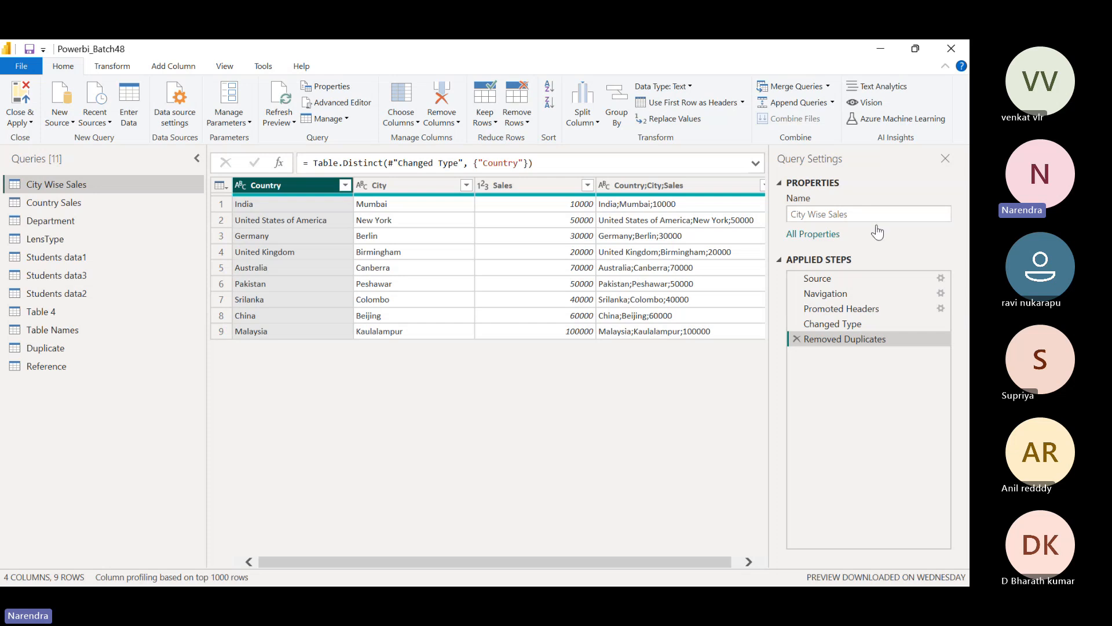
left_click(796, 340)
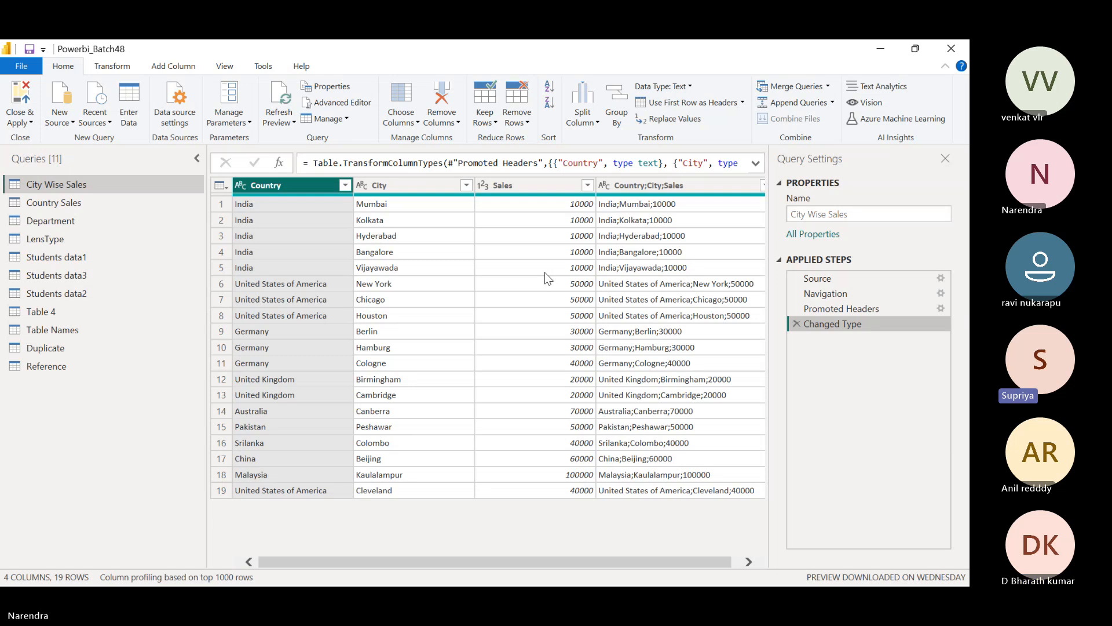
left_click(518, 119)
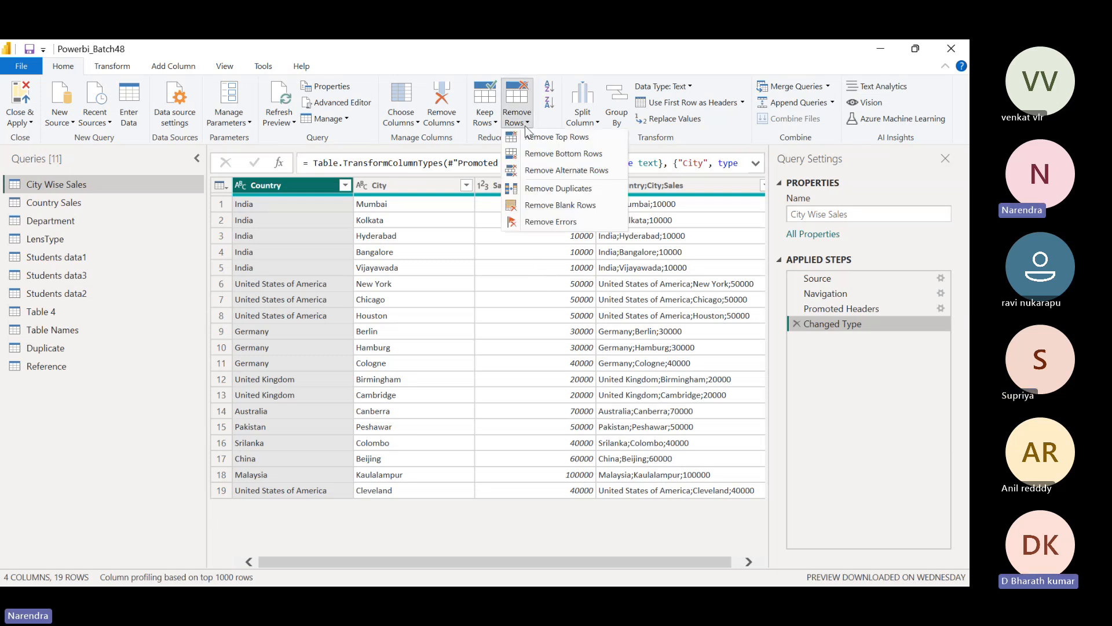
left_click(580, 190)
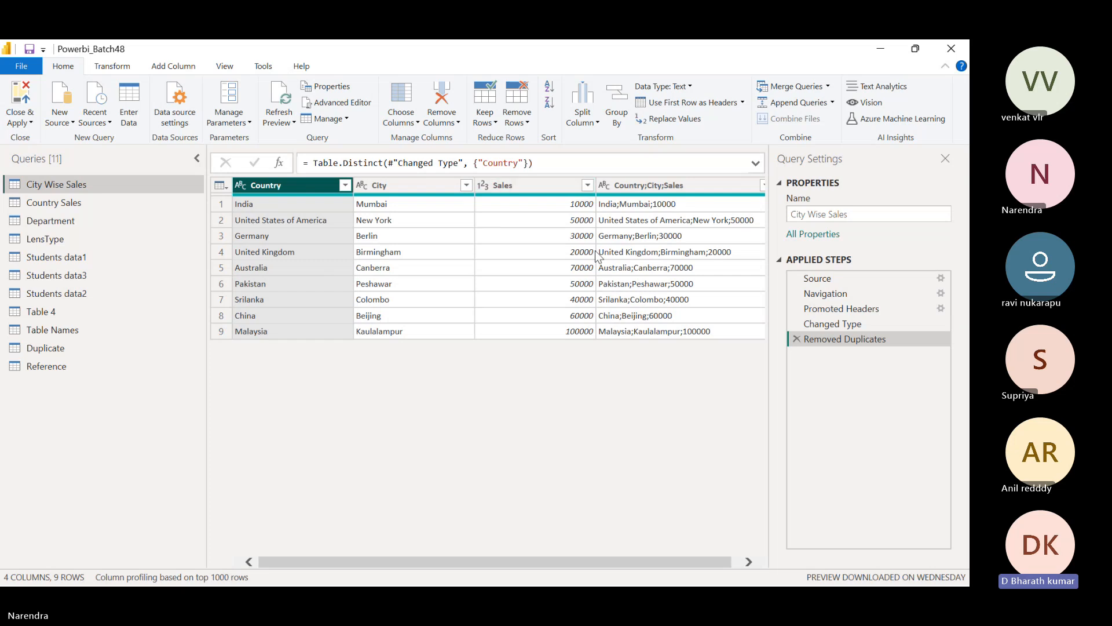
left_click(797, 338)
Remove duplicate rows based on the Country and City columns together, and delete the resulting Removed Duplicates step
left_click(406, 185, "ctrl")
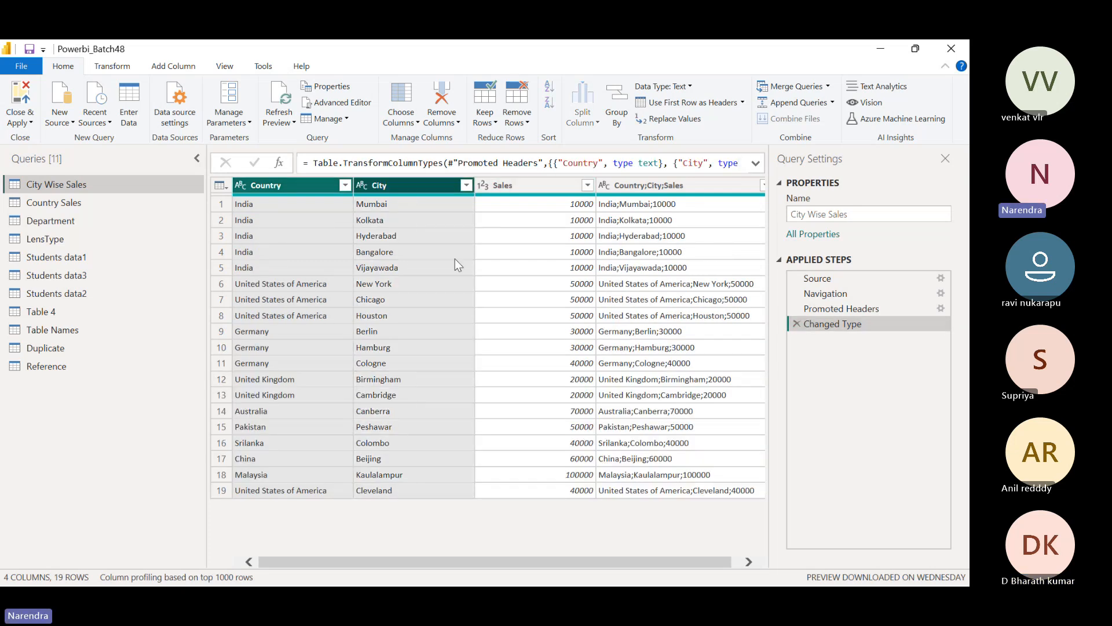
left_click(519, 119)
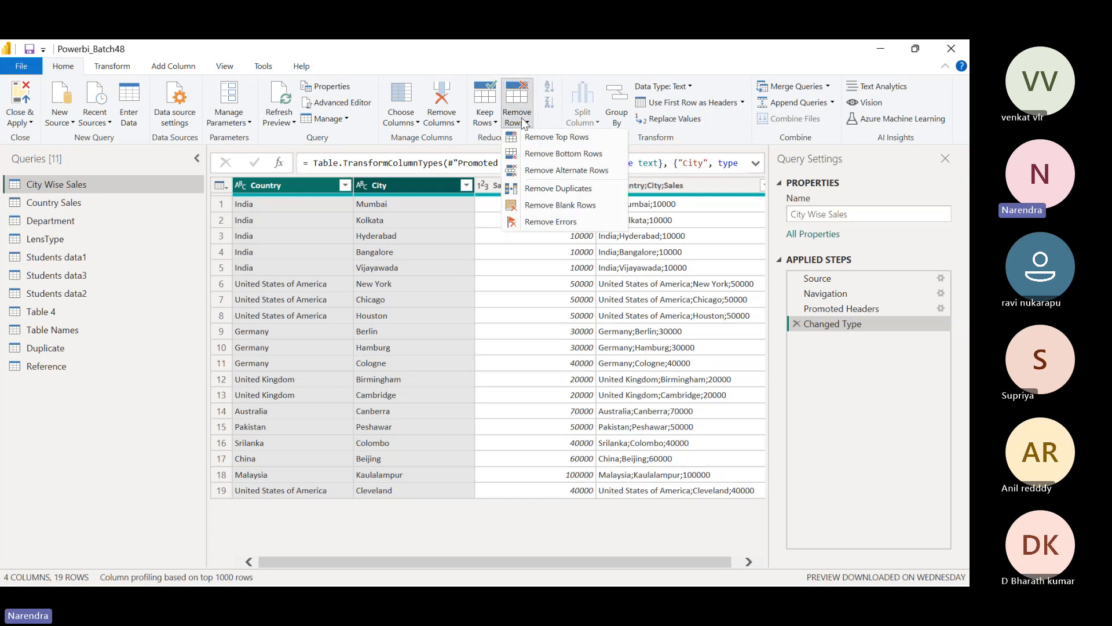
left_click(557, 188)
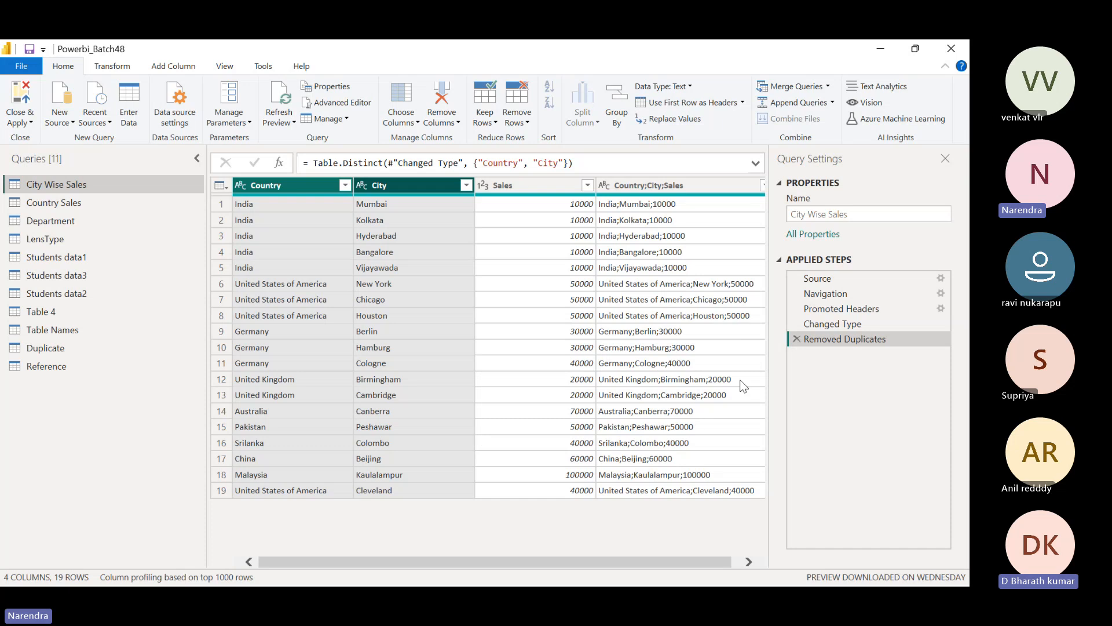
left_click(796, 338)
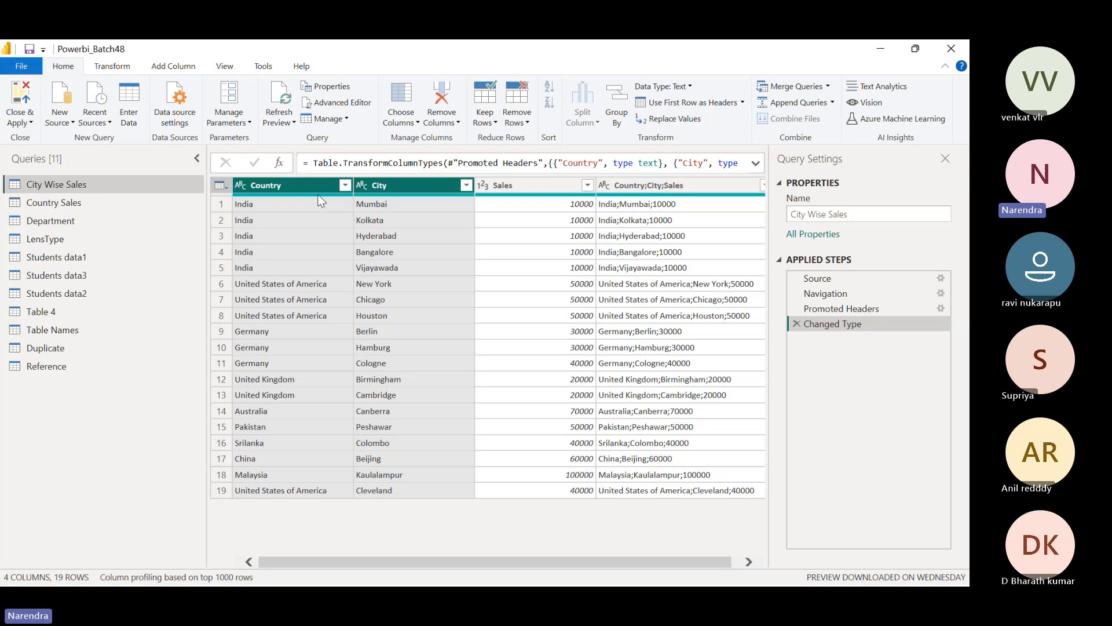
Remove duplicate rows from City Wise Sales based on the Country and Sales columns together, and delete the resulting Removed Duplicates step
left_click(298, 185)
left_click(501, 184, "ctrl")
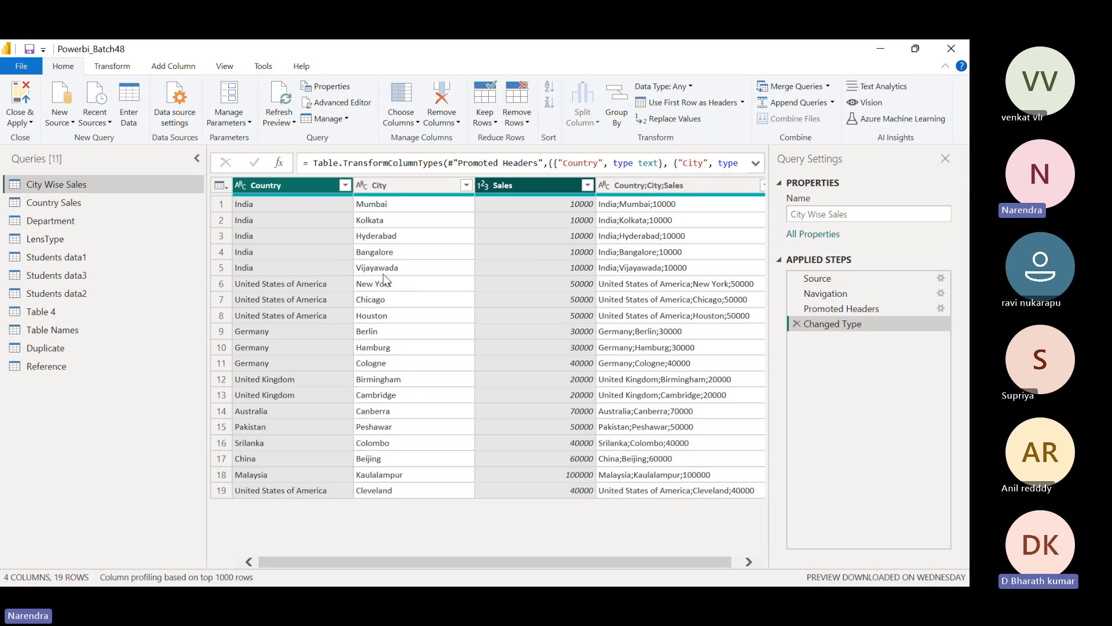
left_click(517, 117)
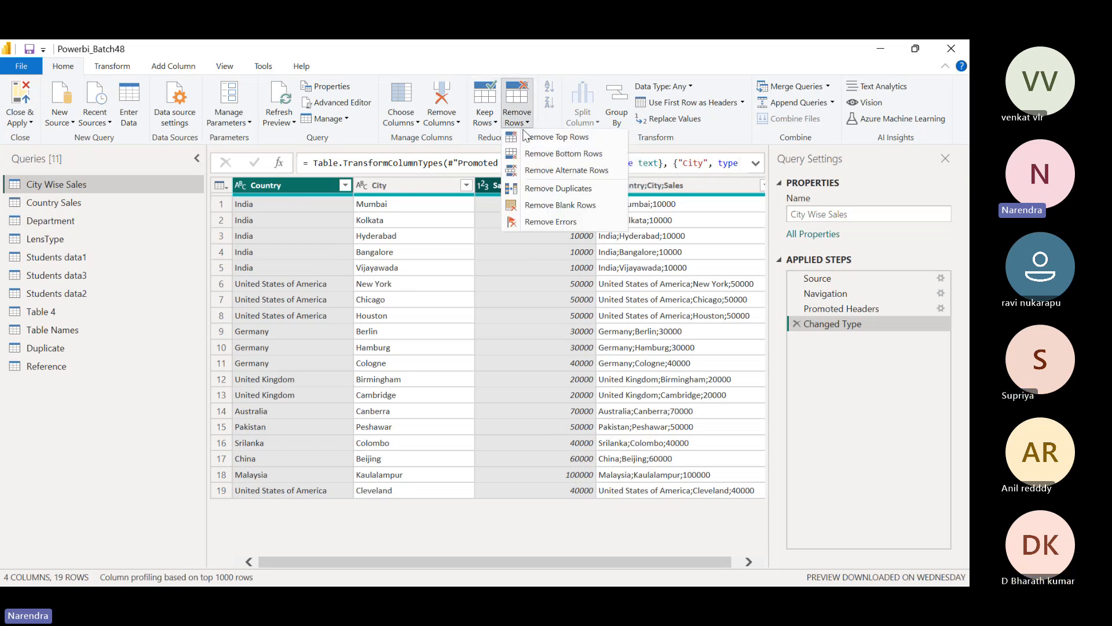
left_click(551, 189)
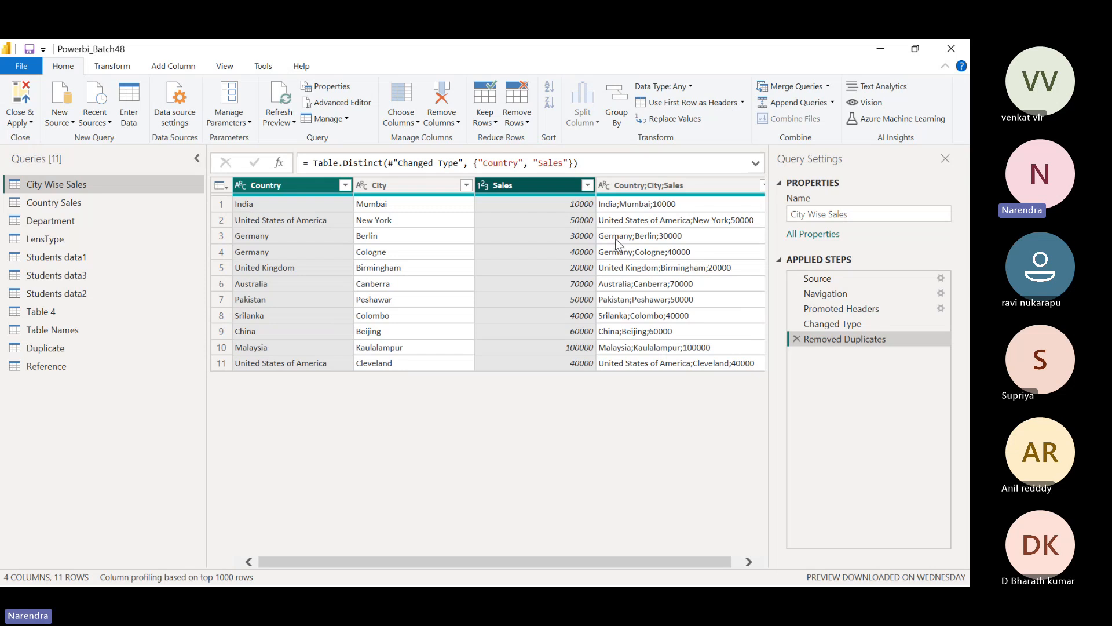
left_click(797, 338)
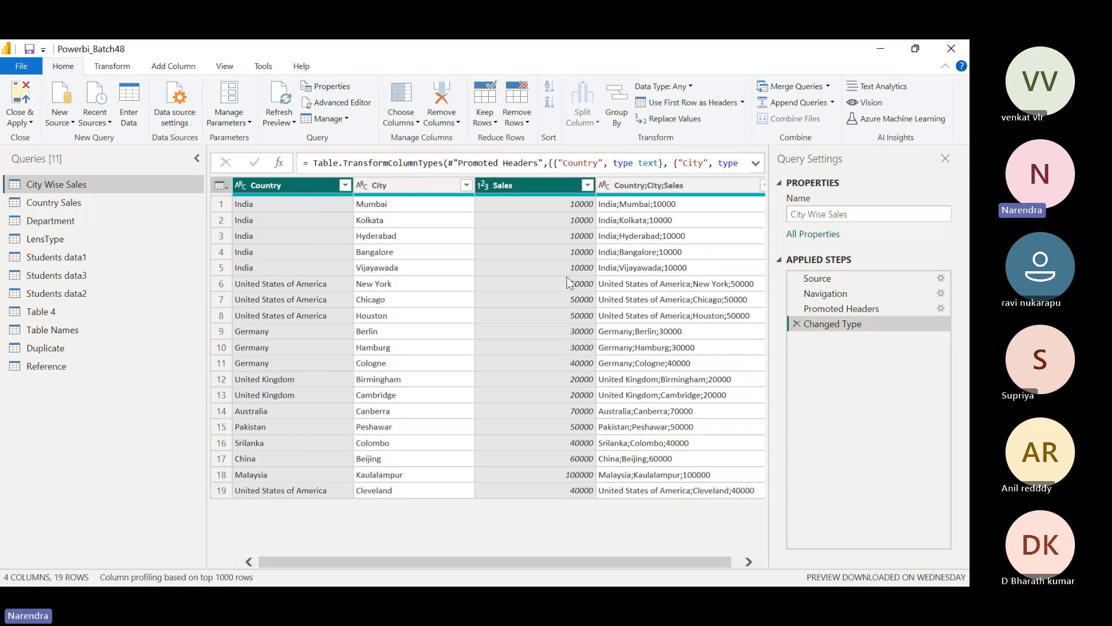
Sort the City Wise Sales rows by the City column in ascending order
left_click(307, 188)
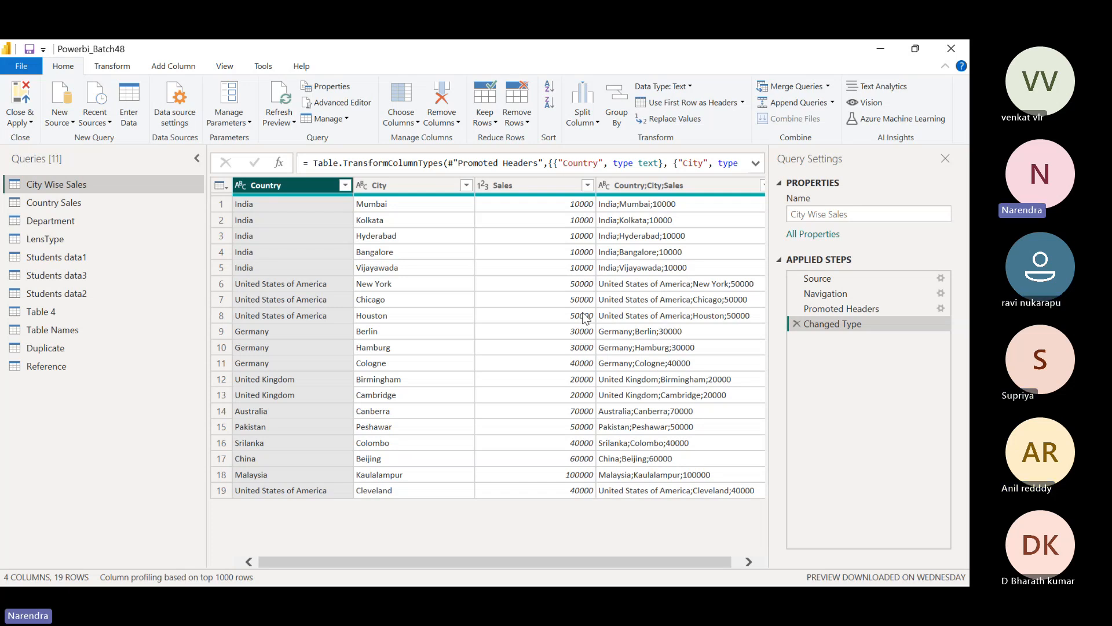
left_click(394, 186)
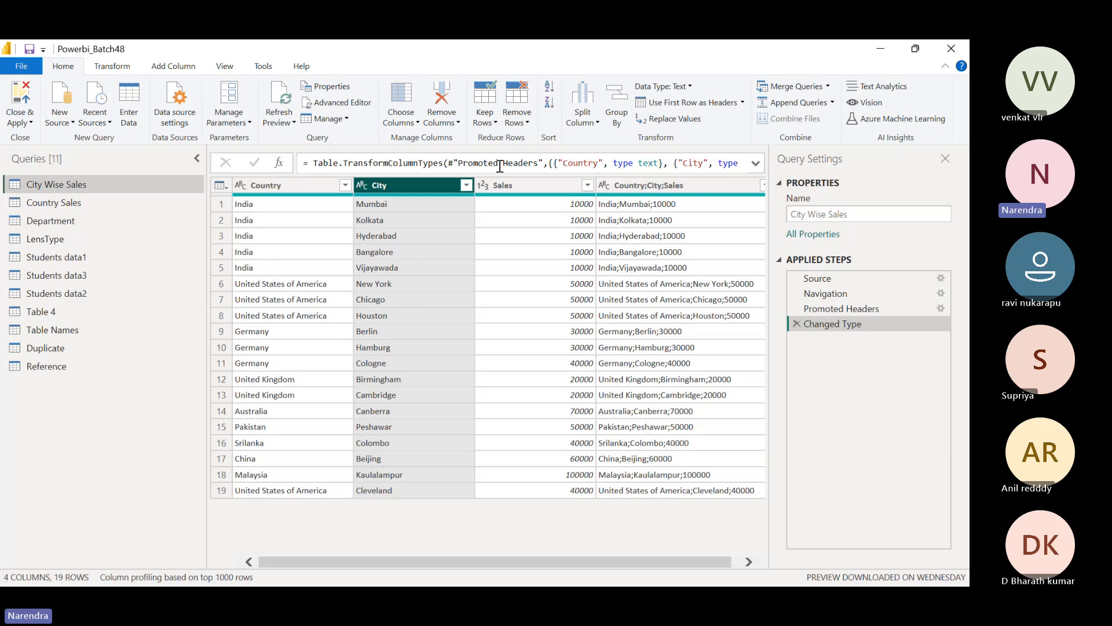
left_click(549, 91)
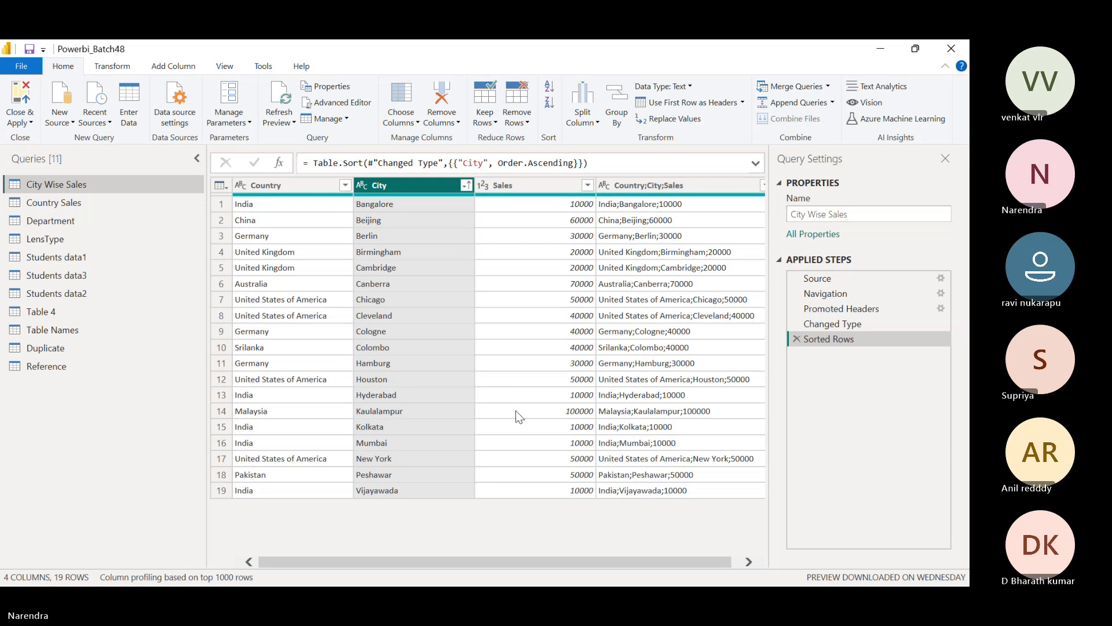
Remove duplicate rows from the sorted City Wise Sales query based on the Country column only
left_click(273, 183)
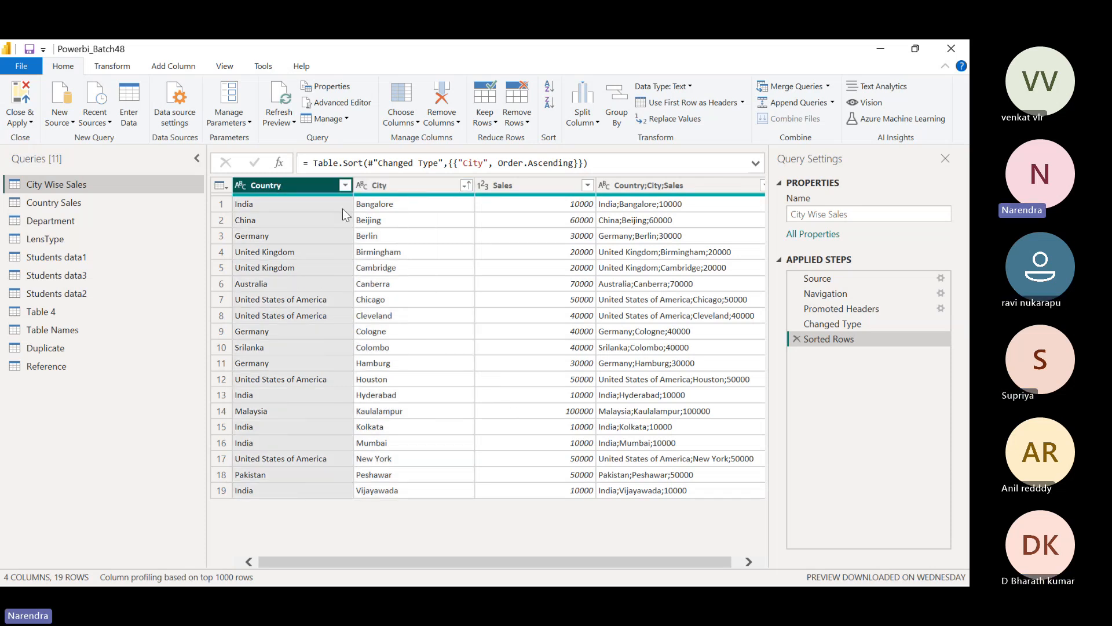
left_click(527, 123)
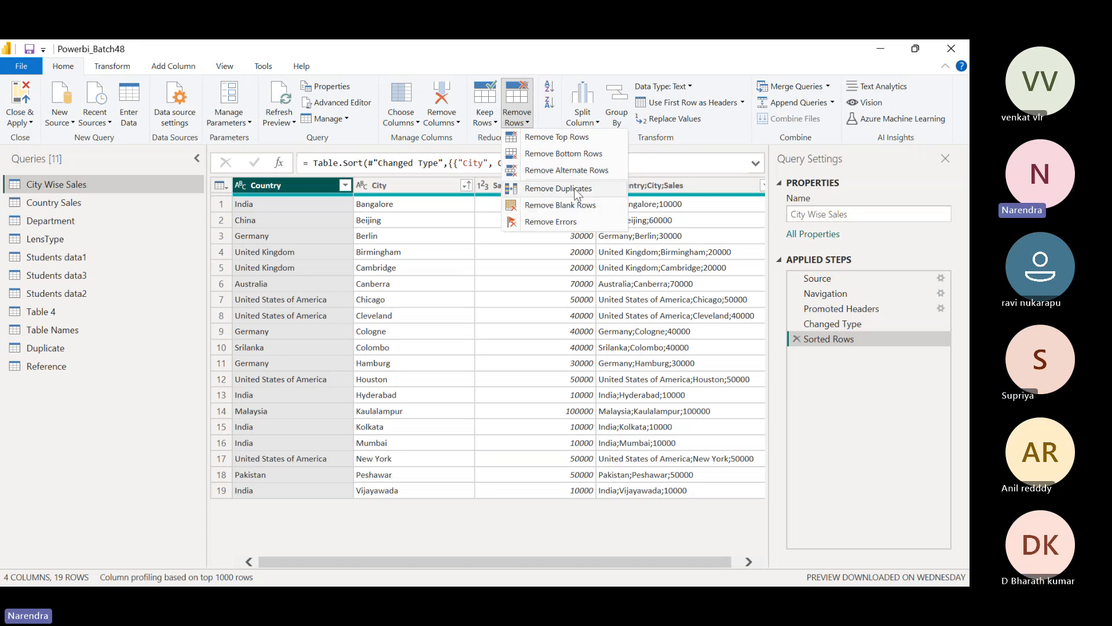
left_click(545, 193)
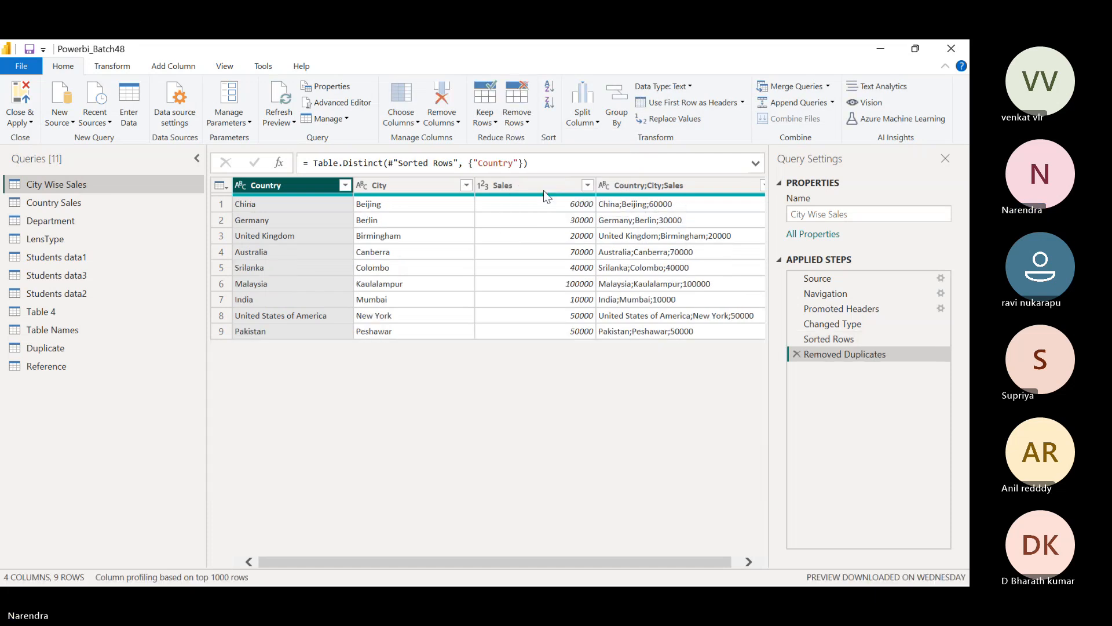